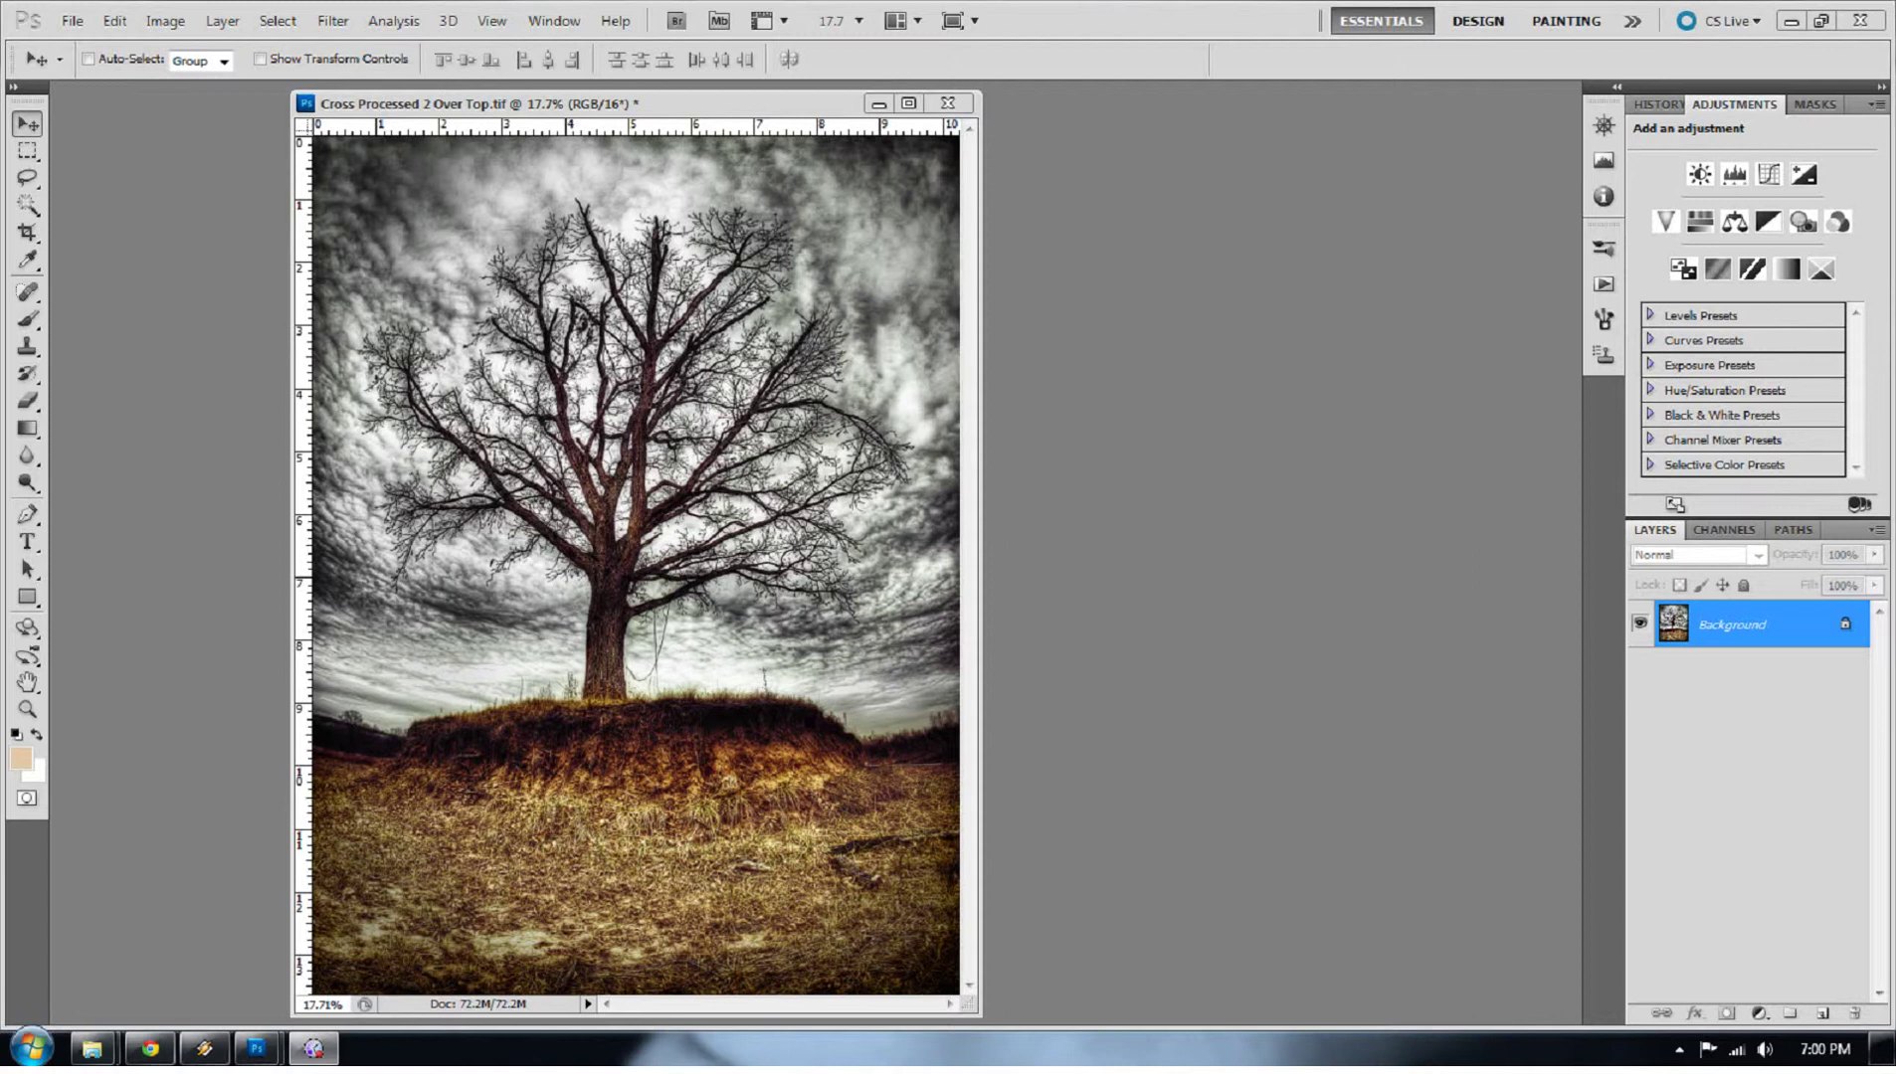
Step: Switch to Chrome to examine the reference photo "The Terminal" by Stieglitz, and return to Photoshop
left_click(150, 1046)
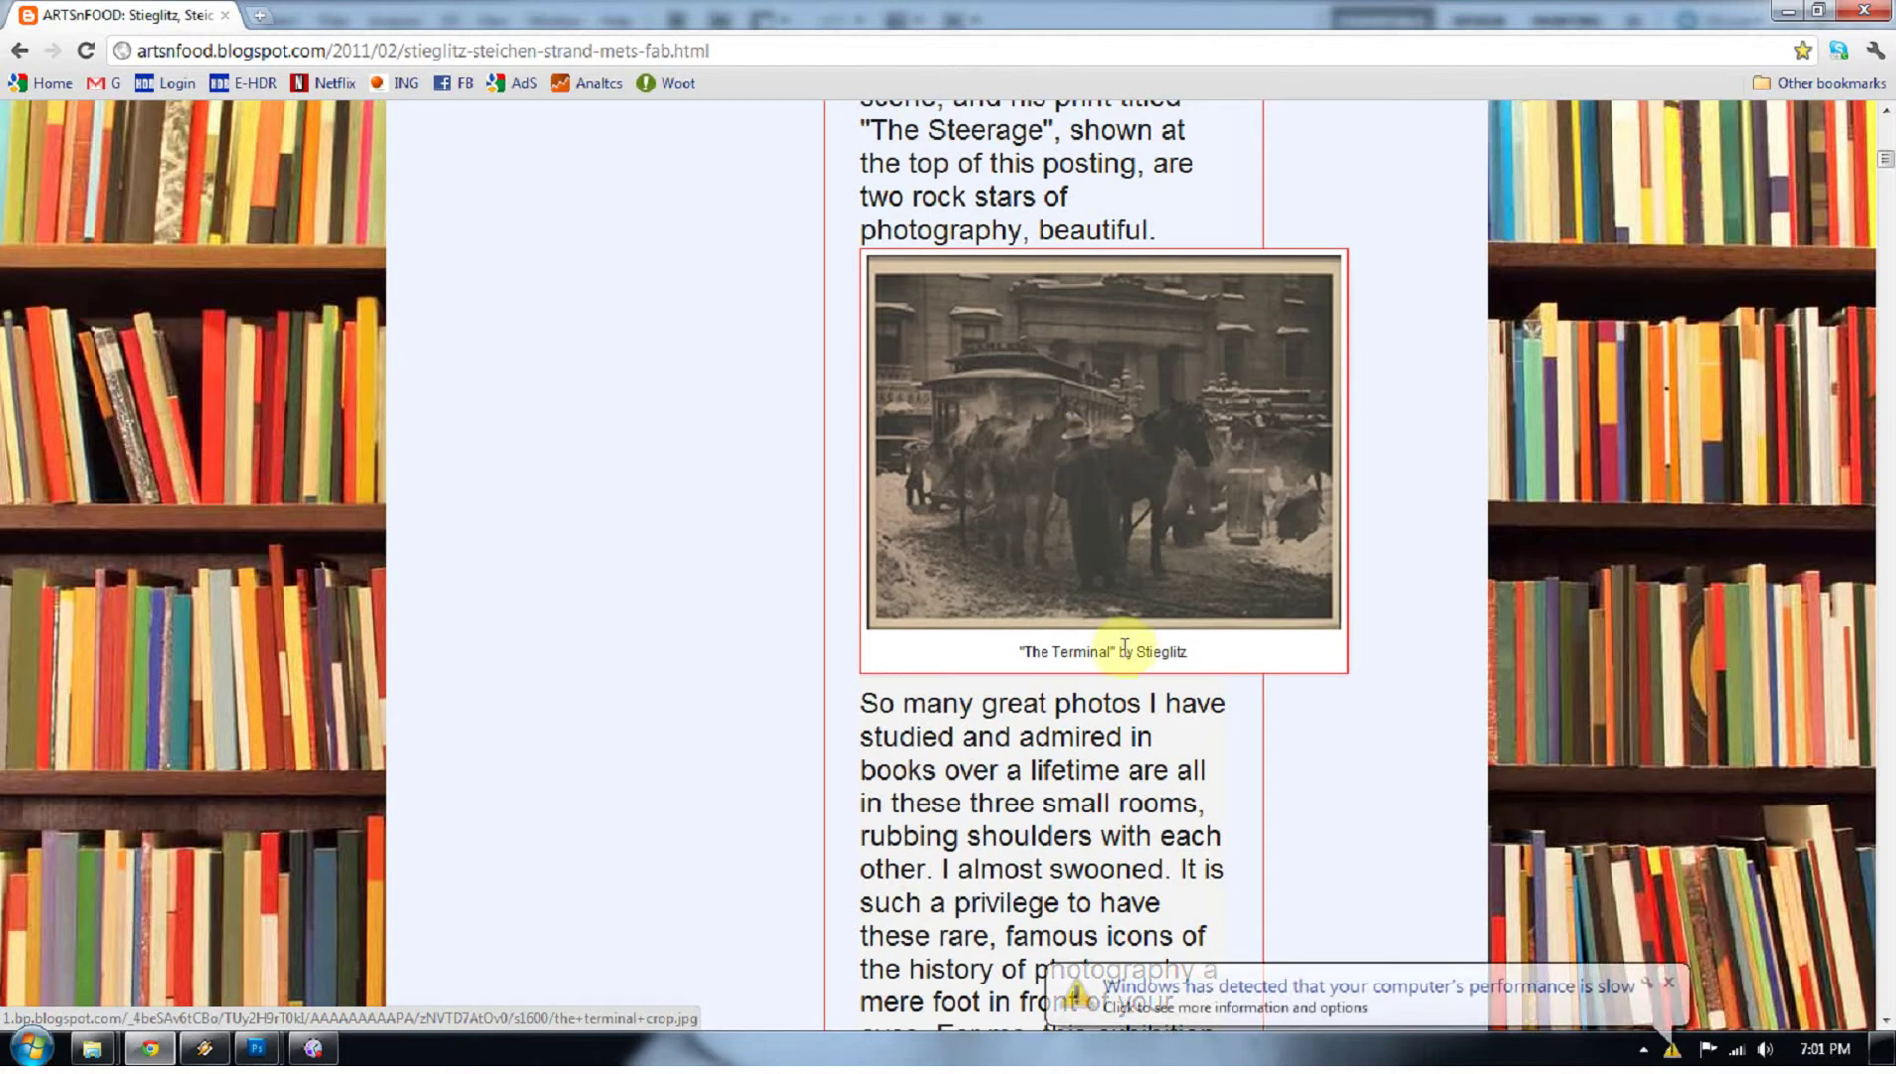
left_click(1670, 982)
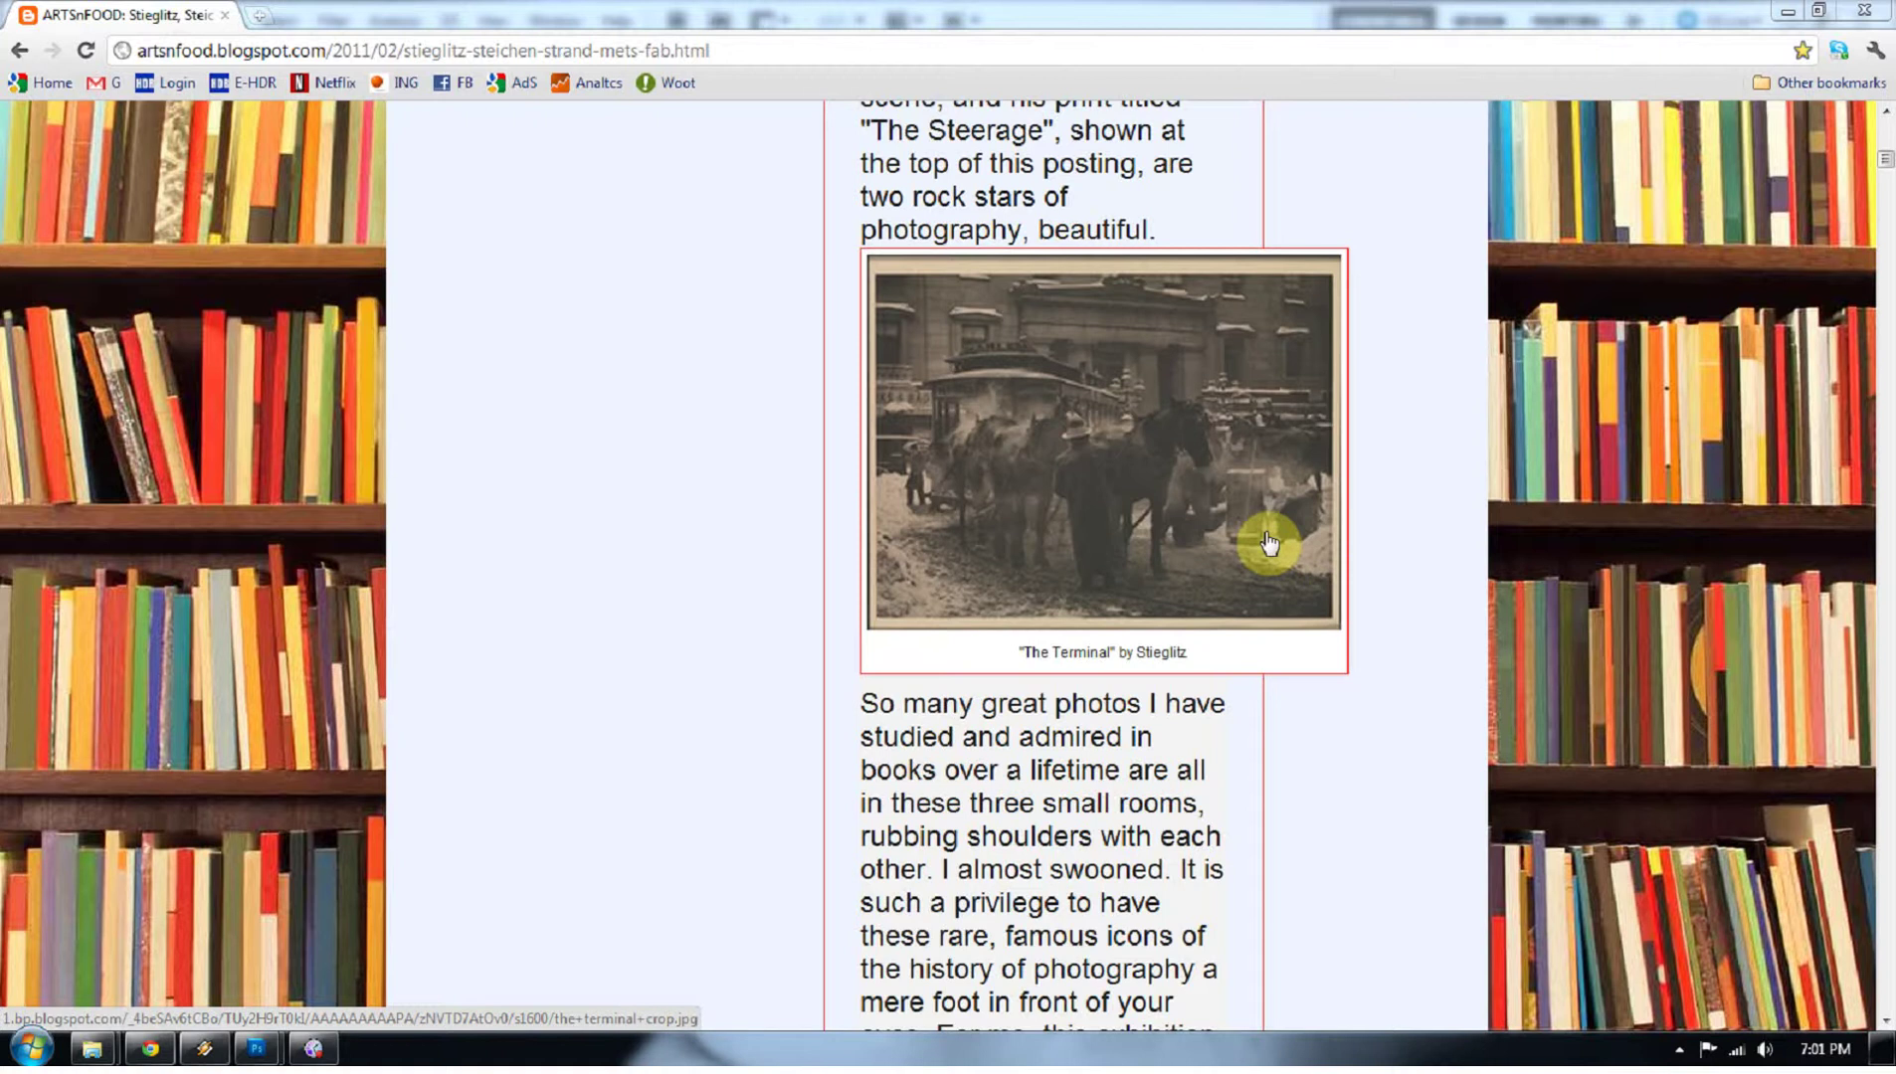
left_click(1783, 14)
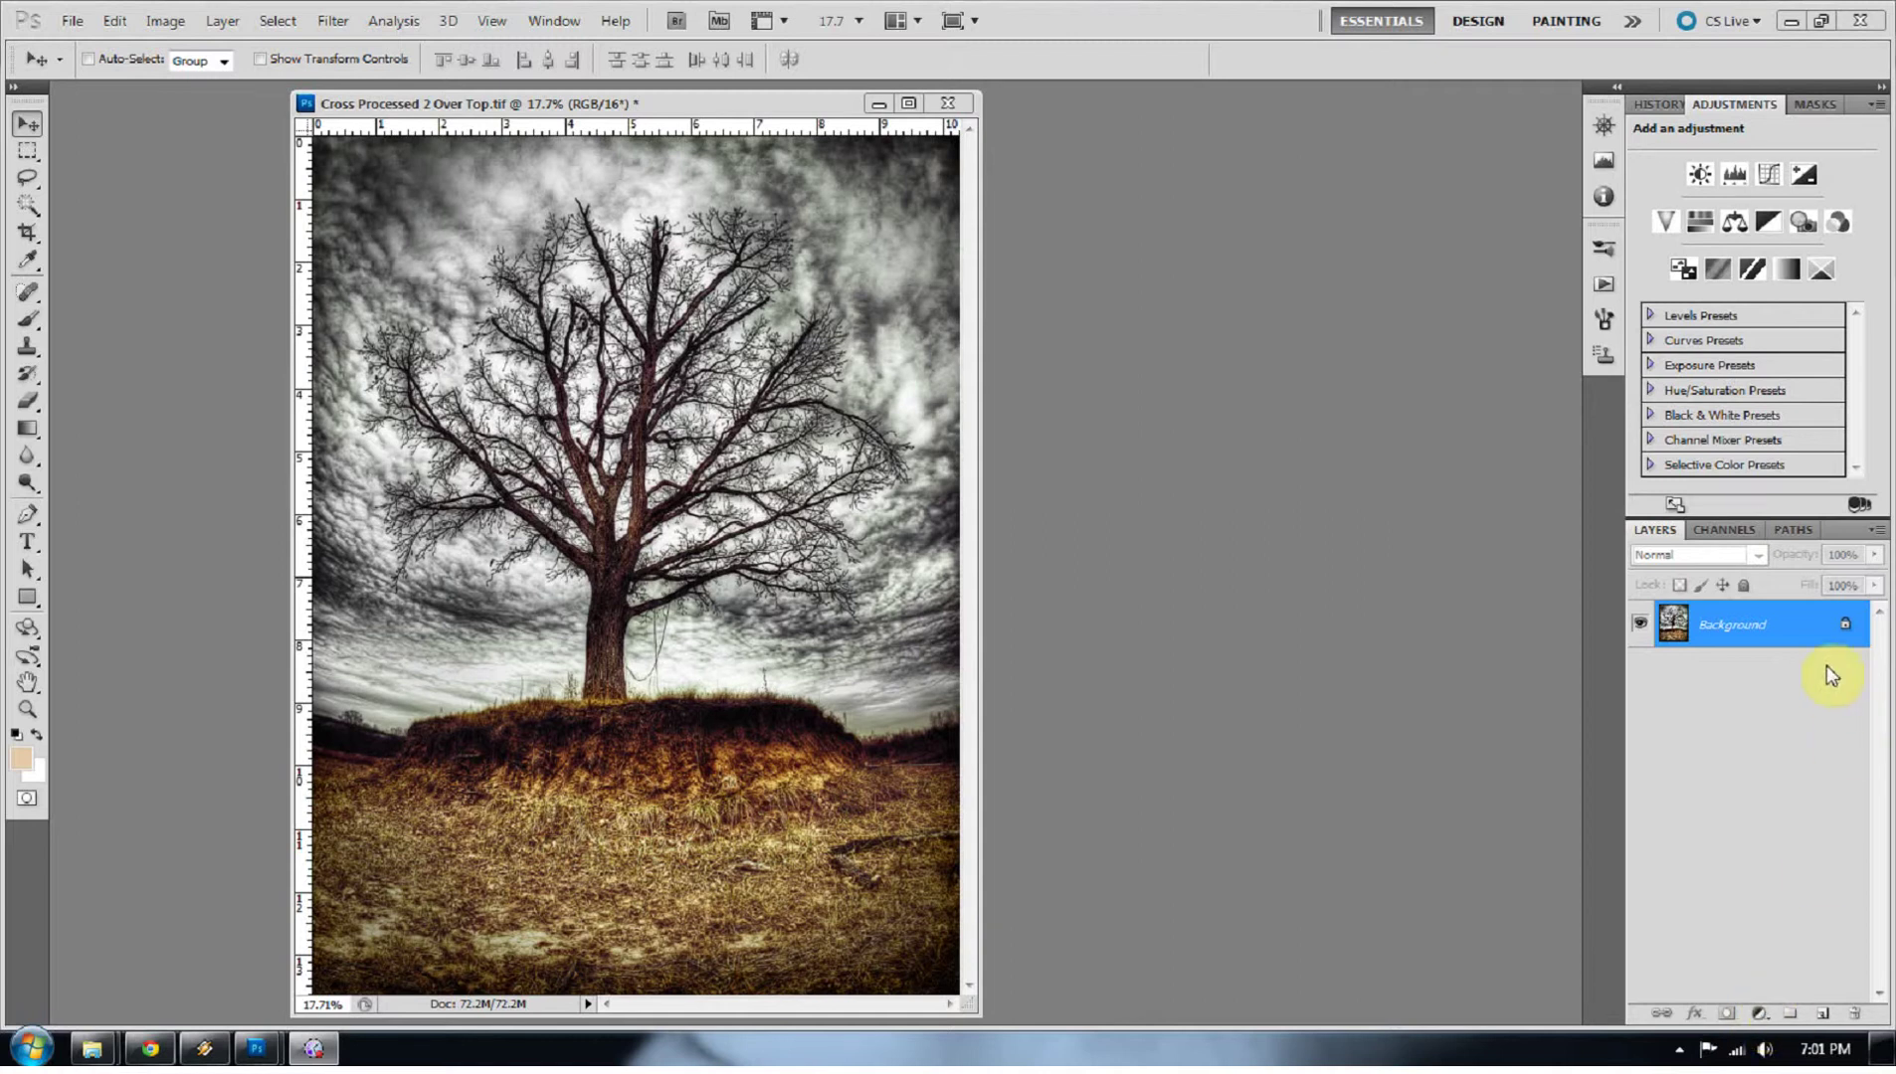
Step: Convert the Background into a regular layer with the default settings and place a new empty layer beneath it
left_click(1798, 633)
double_click(1748, 636)
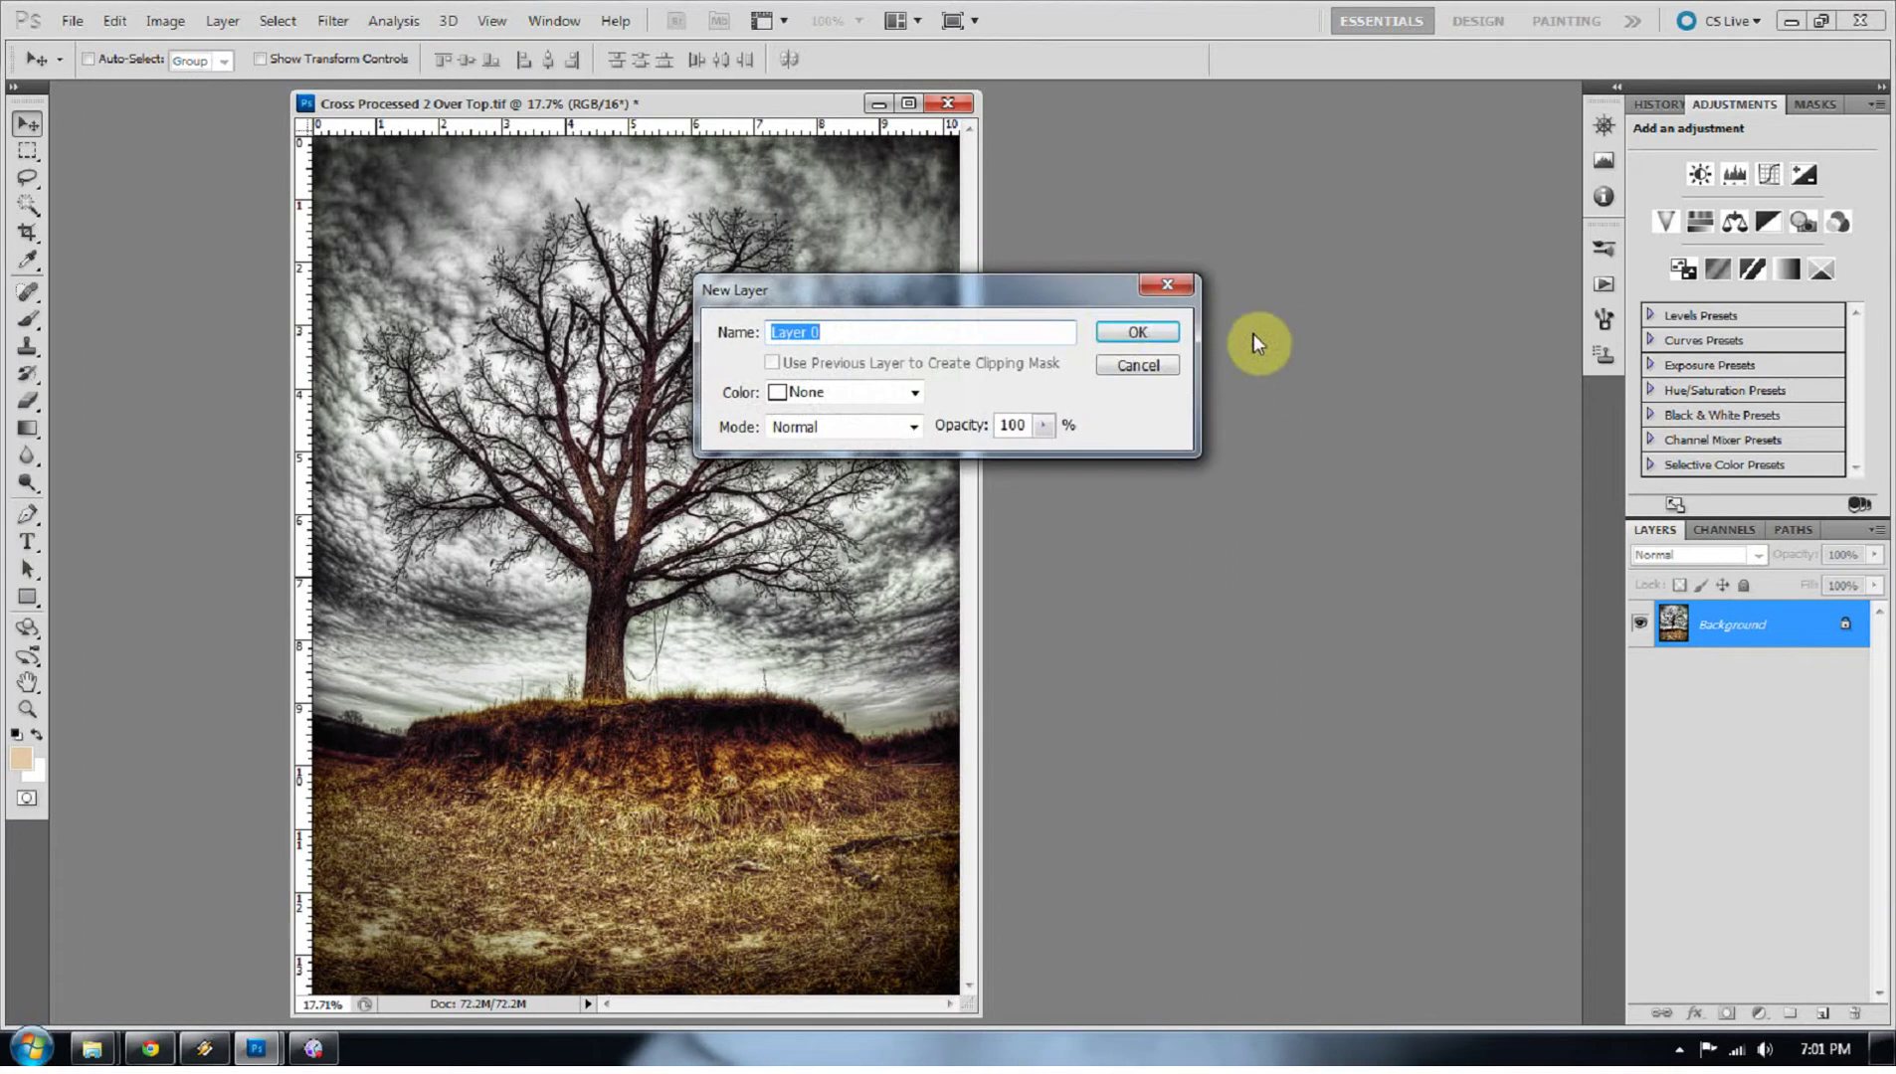
left_click(1139, 334)
left_click(1822, 1012)
left_click_drag(1673, 622, 1686, 687)
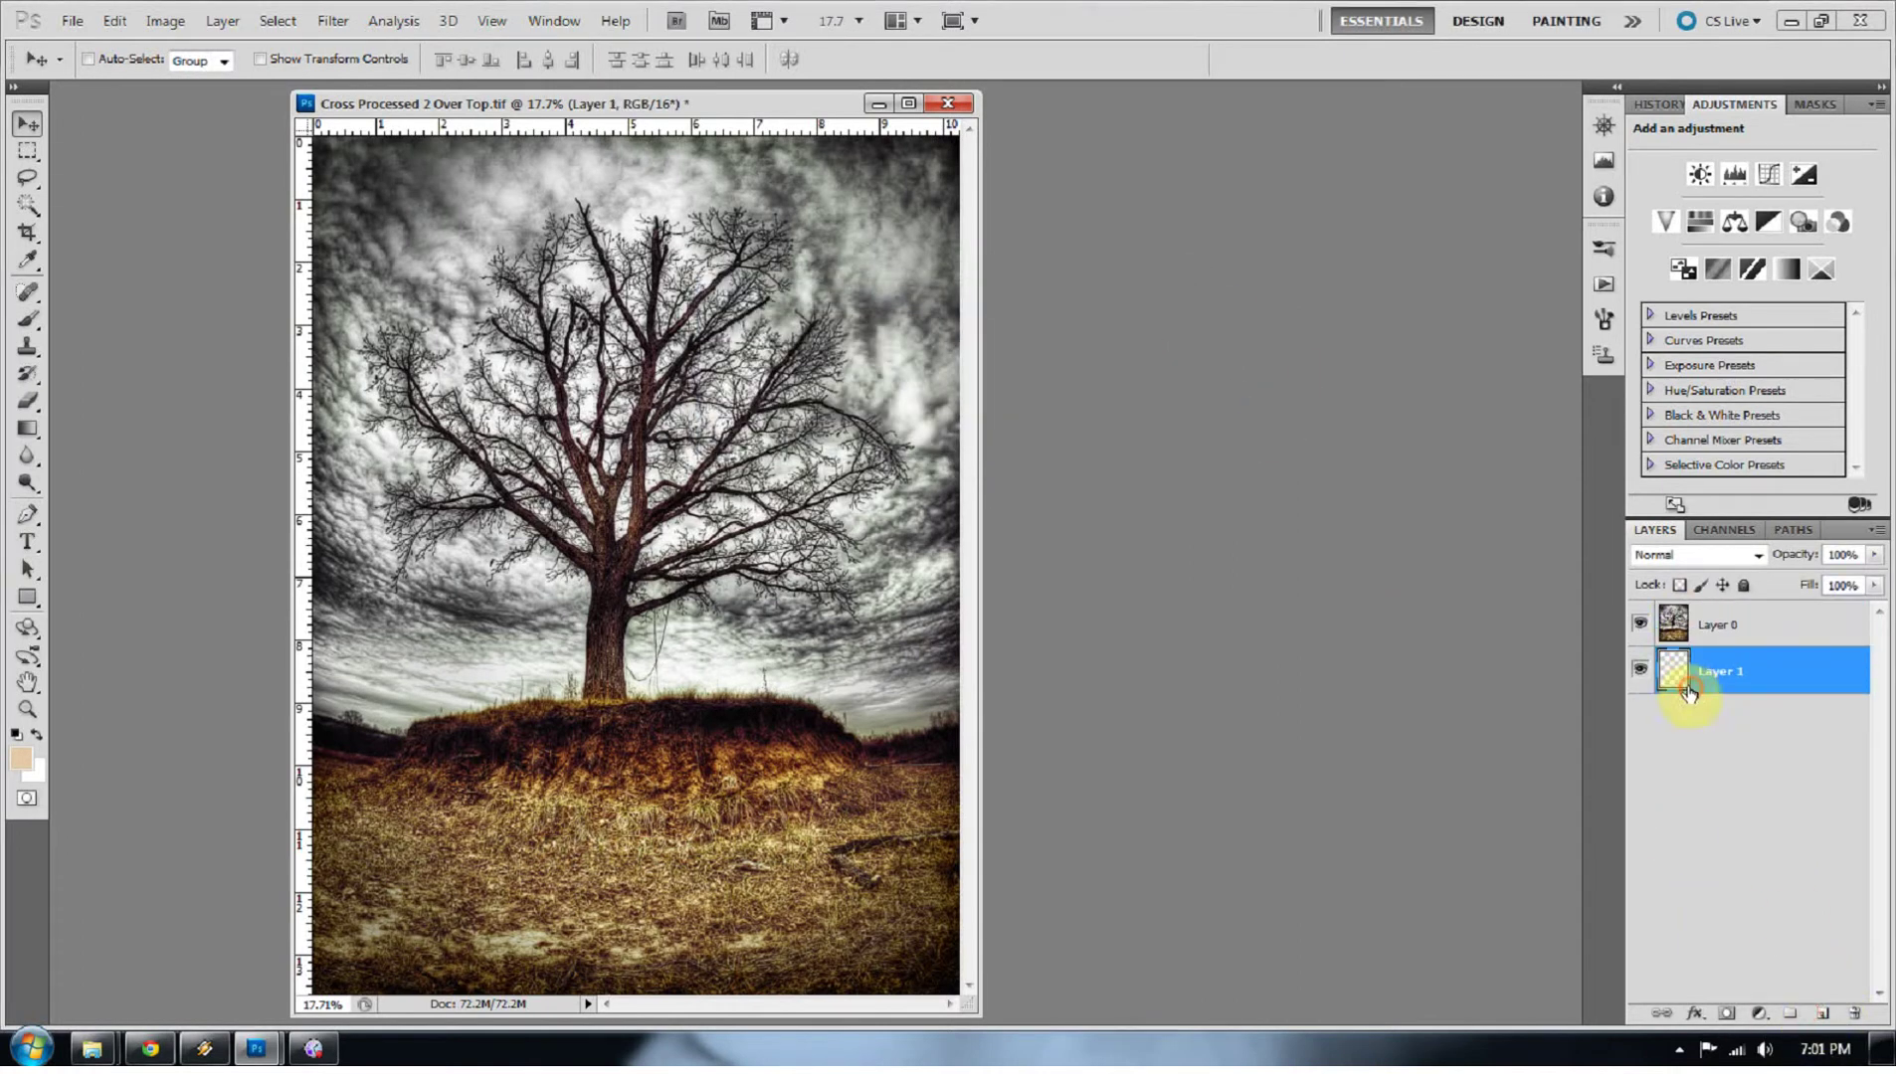
Step: Fill the empty layer beneath the photo with white
key("shift+F5")
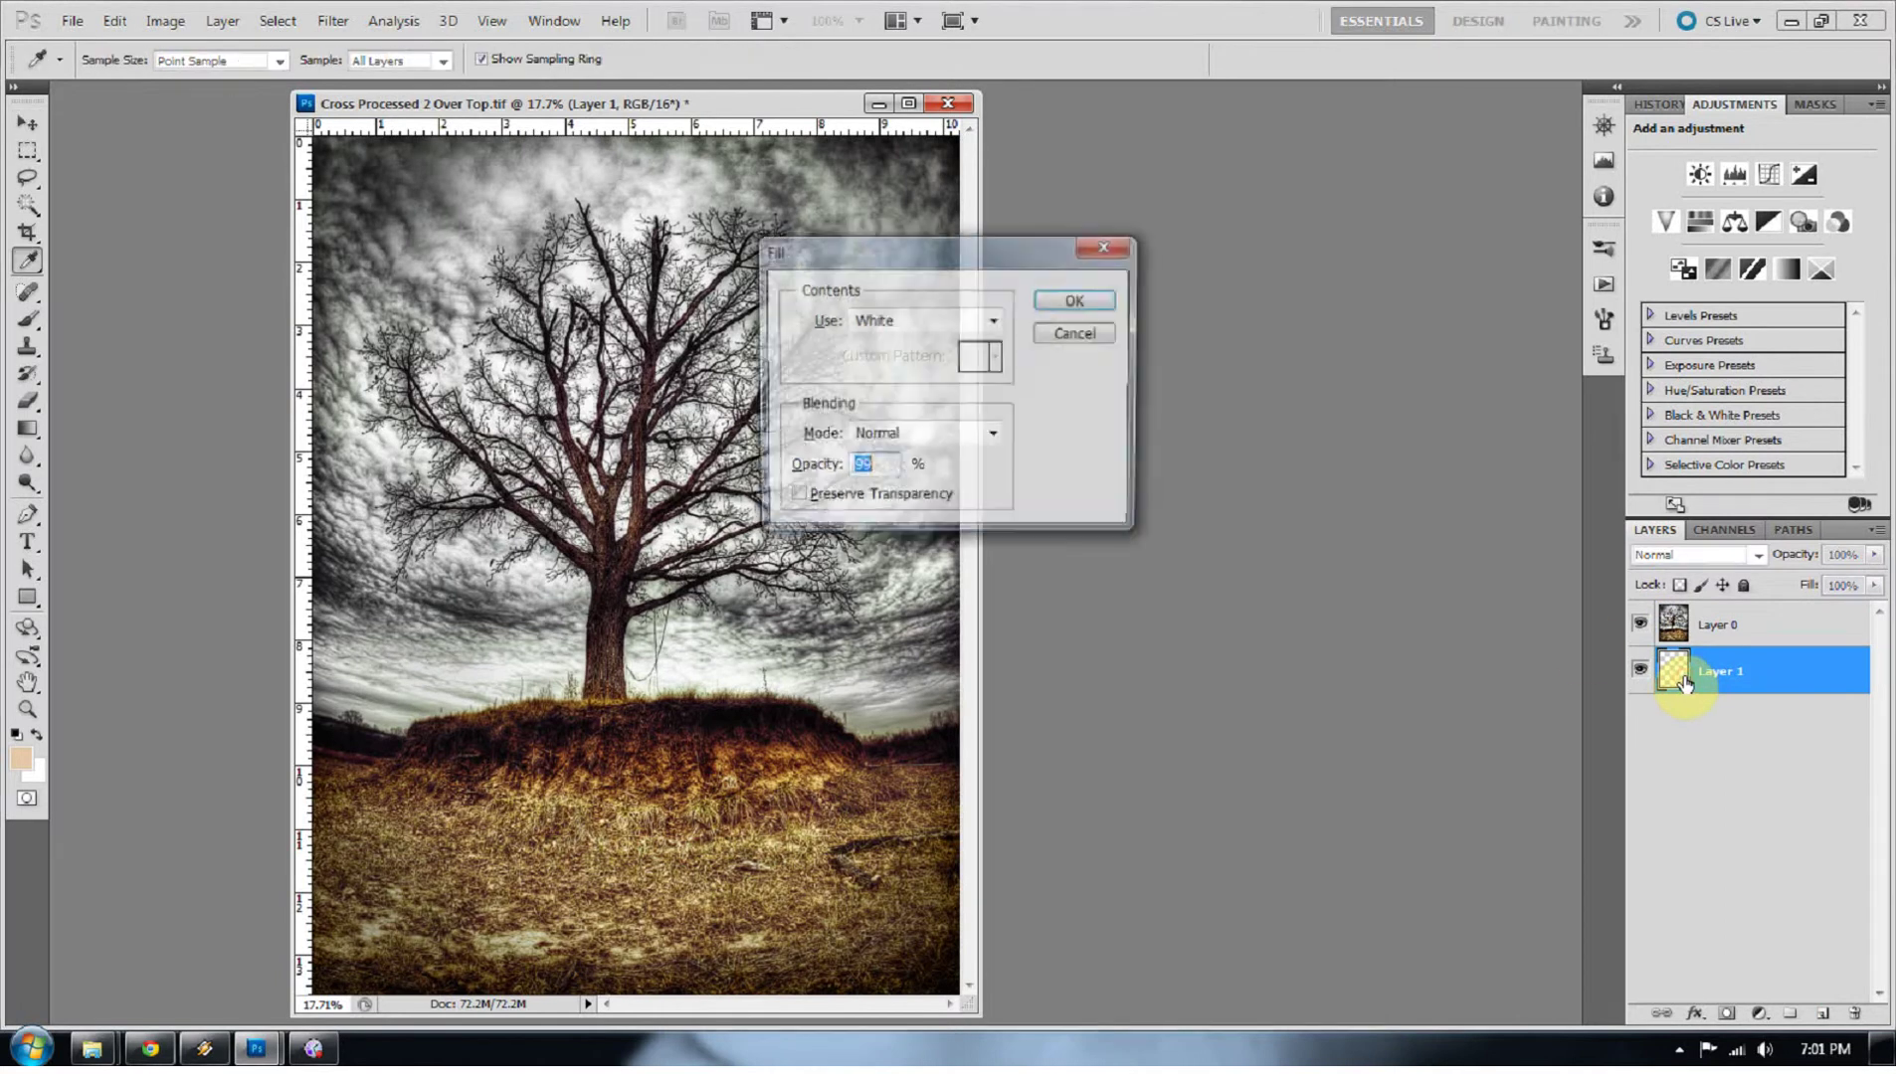
left_click(1074, 300)
key("v")
Step: Add a Gradient Map adjustment layer directly above the tree photo layer
left_click(1756, 625)
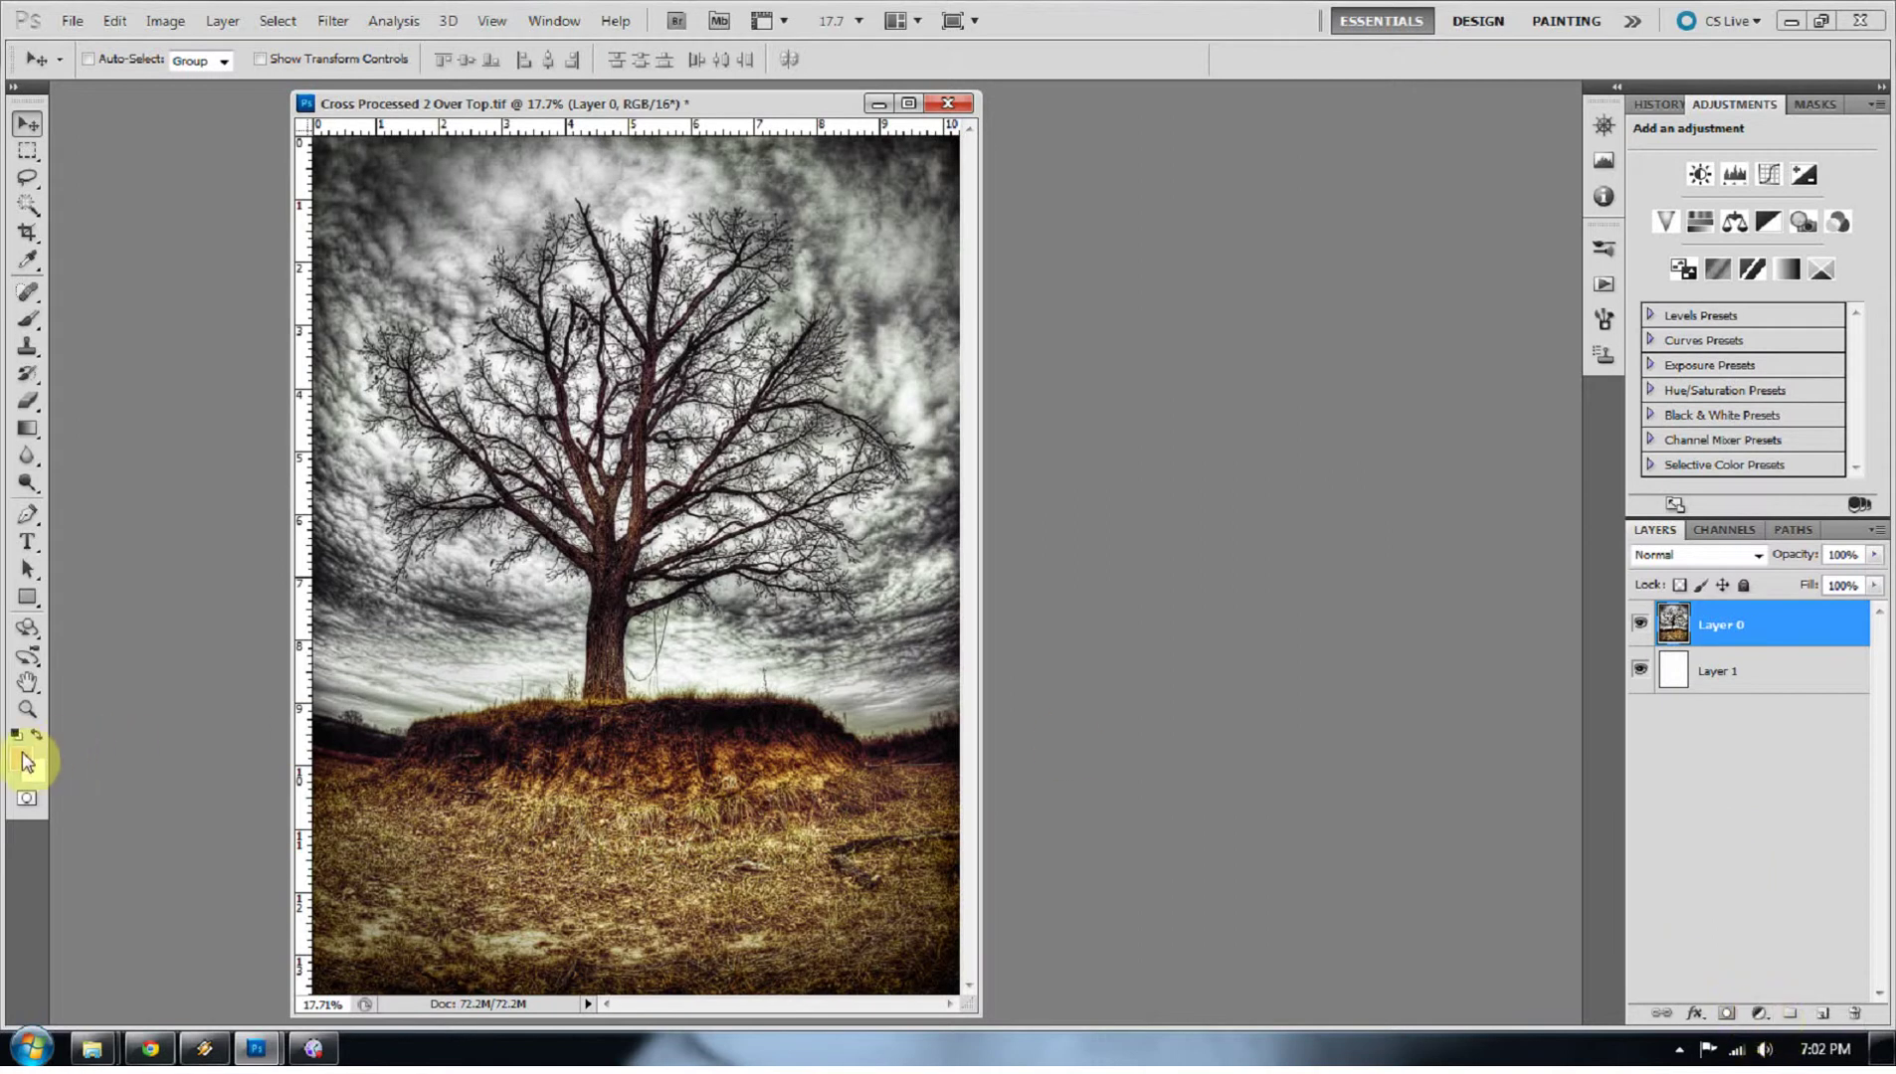
left_click(1758, 1013)
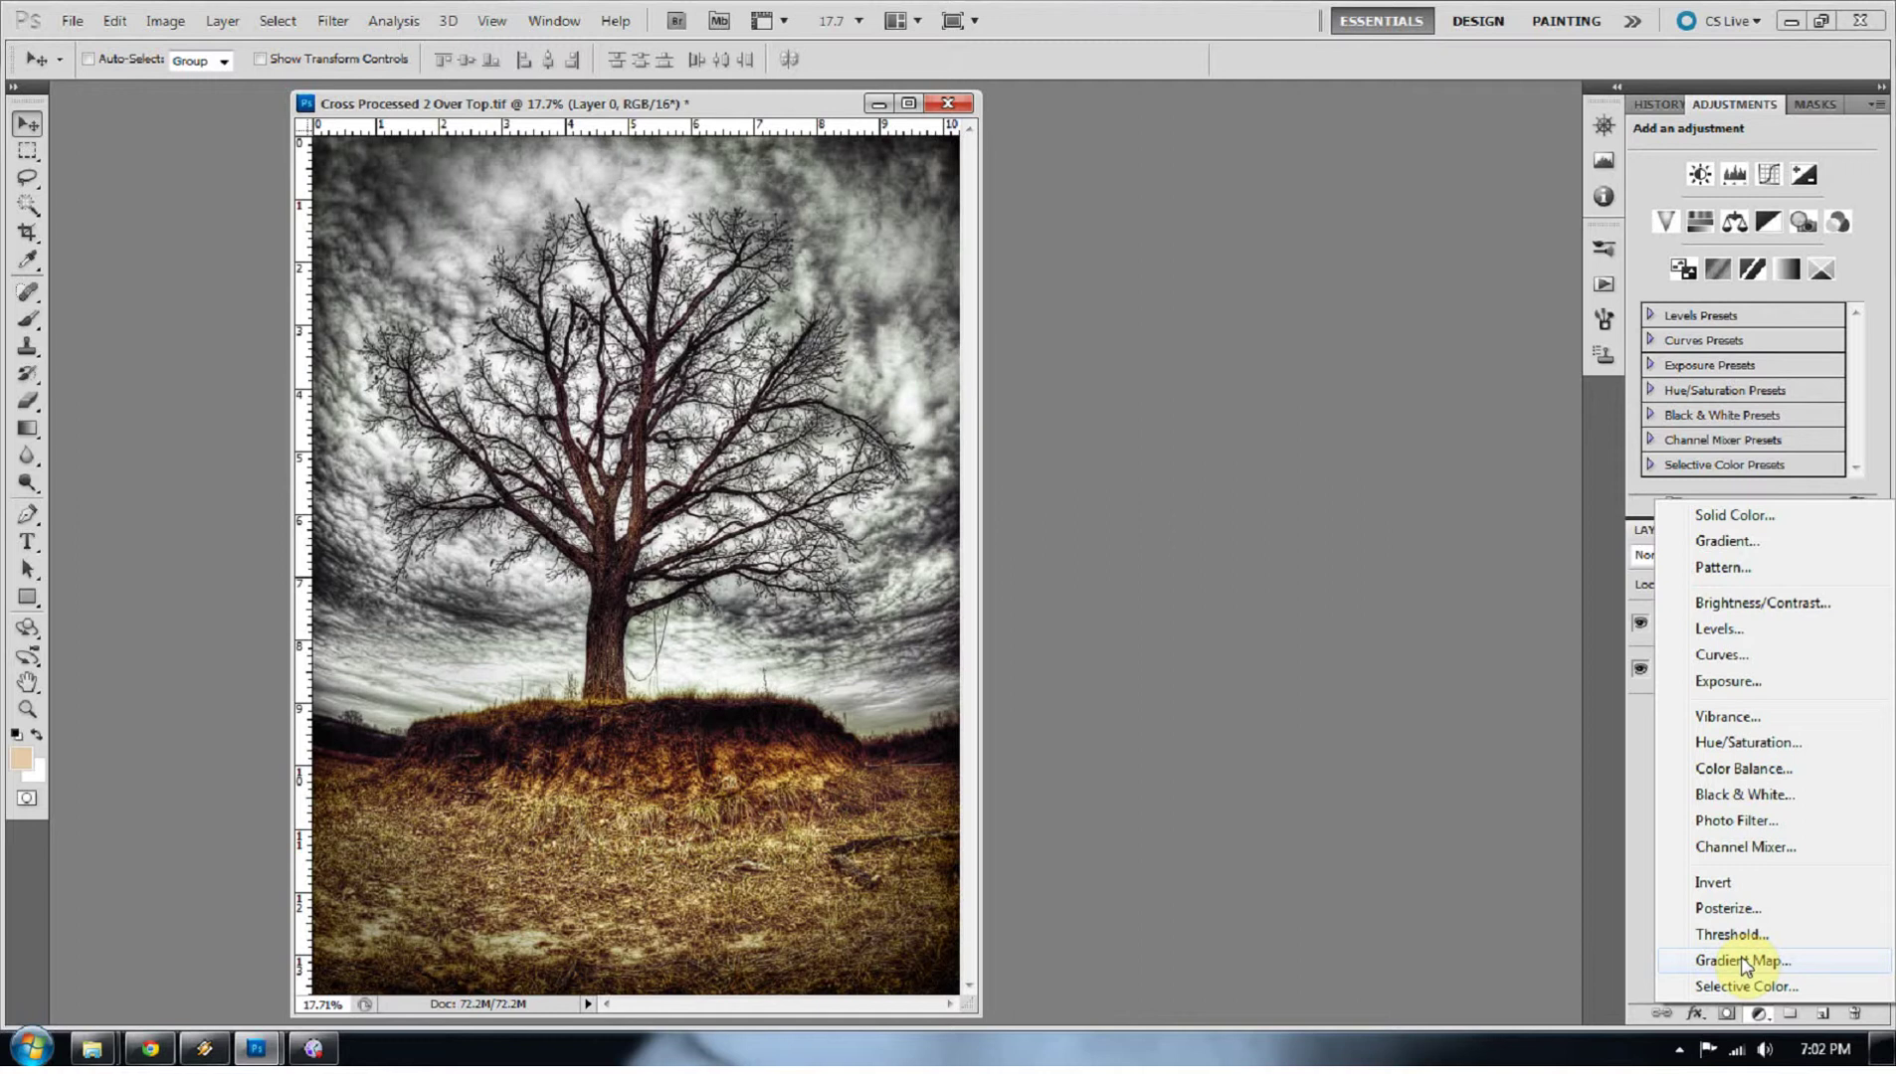
left_click(1742, 961)
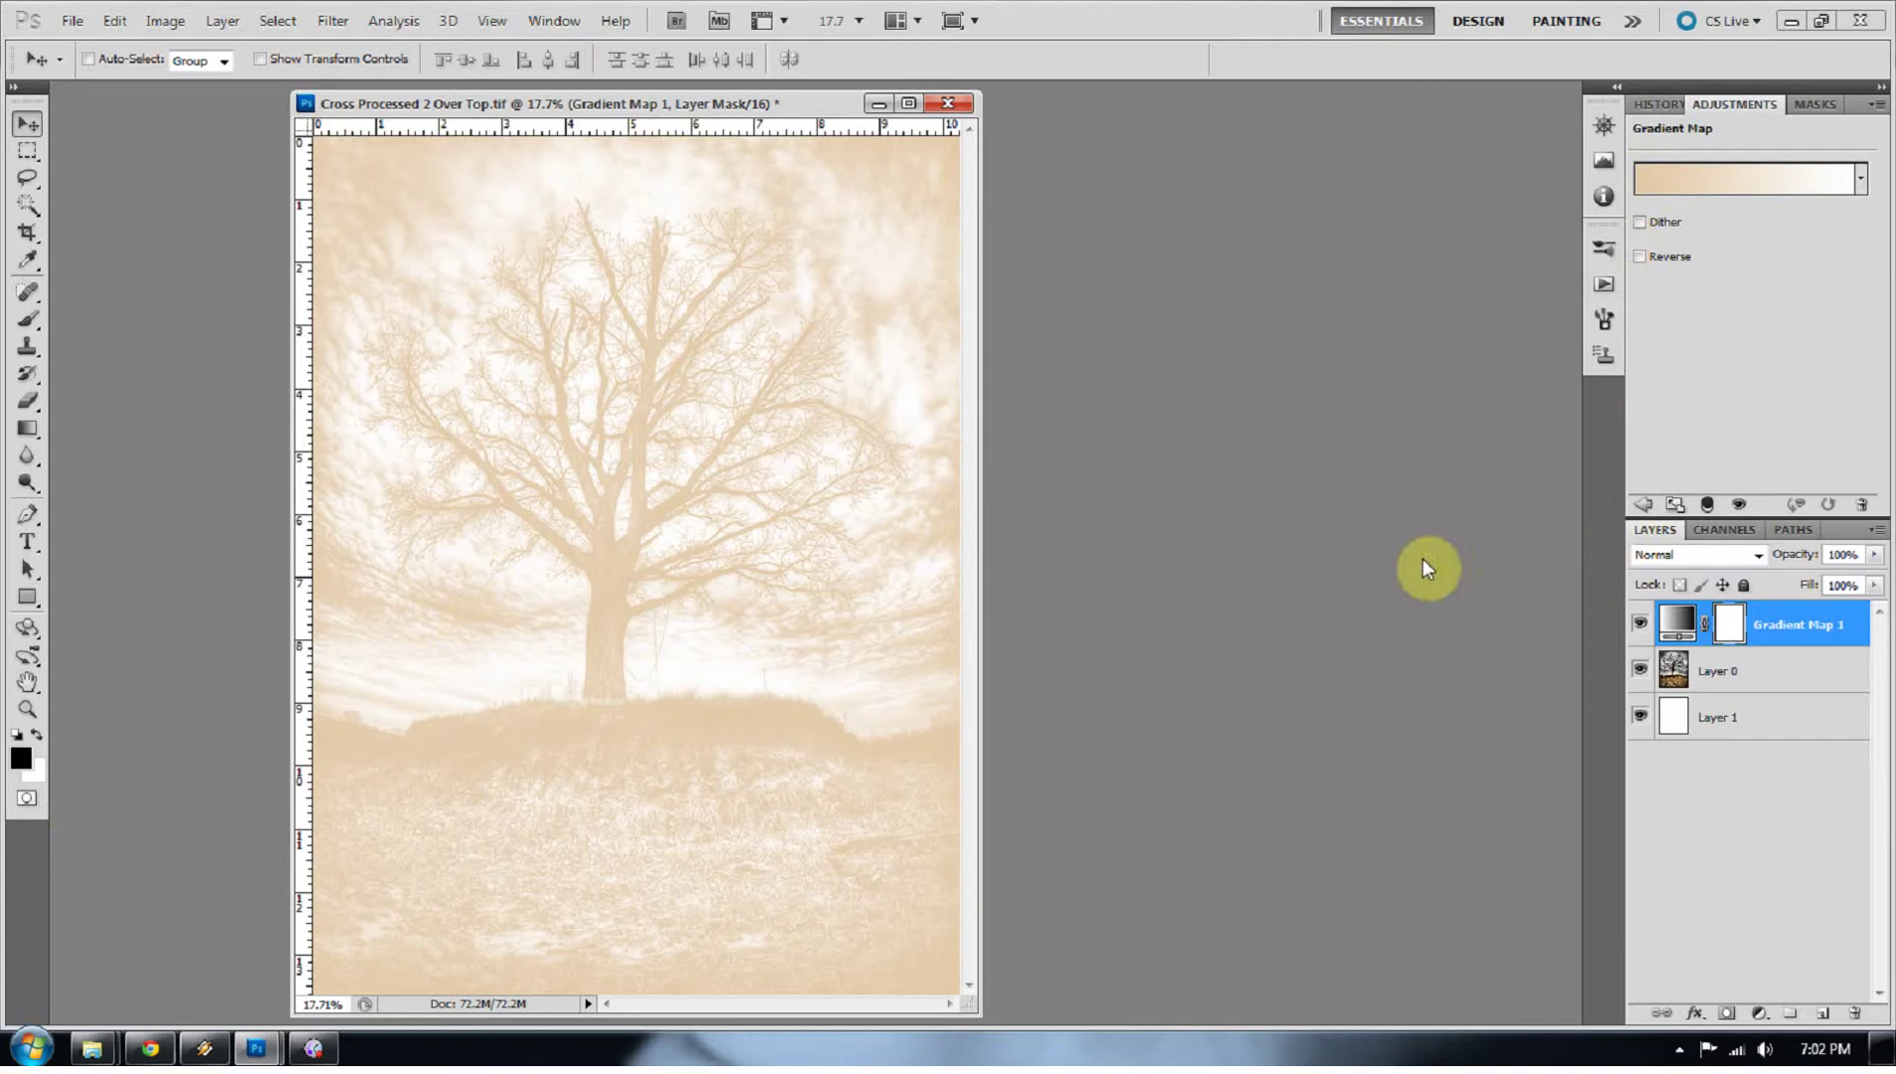
left_click(1651, 104)
left_click(1706, 223)
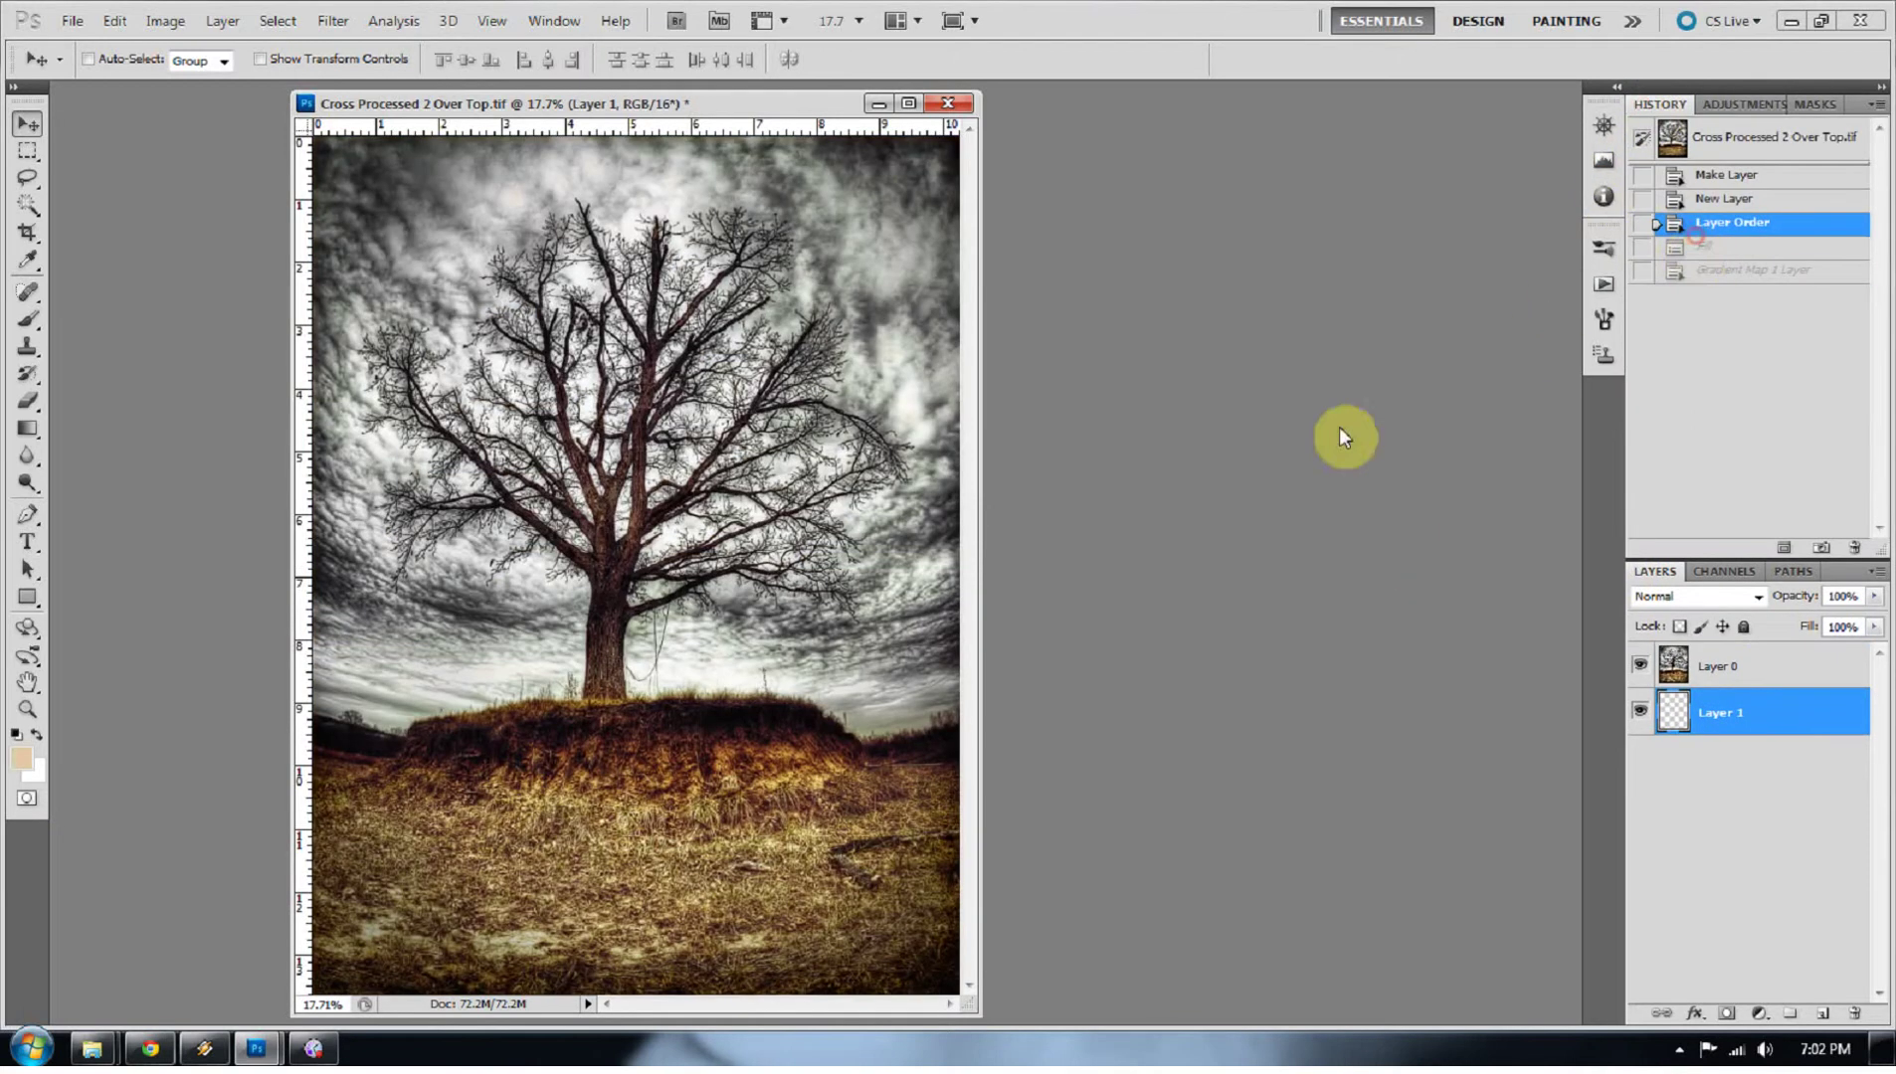
left_click(1740, 271)
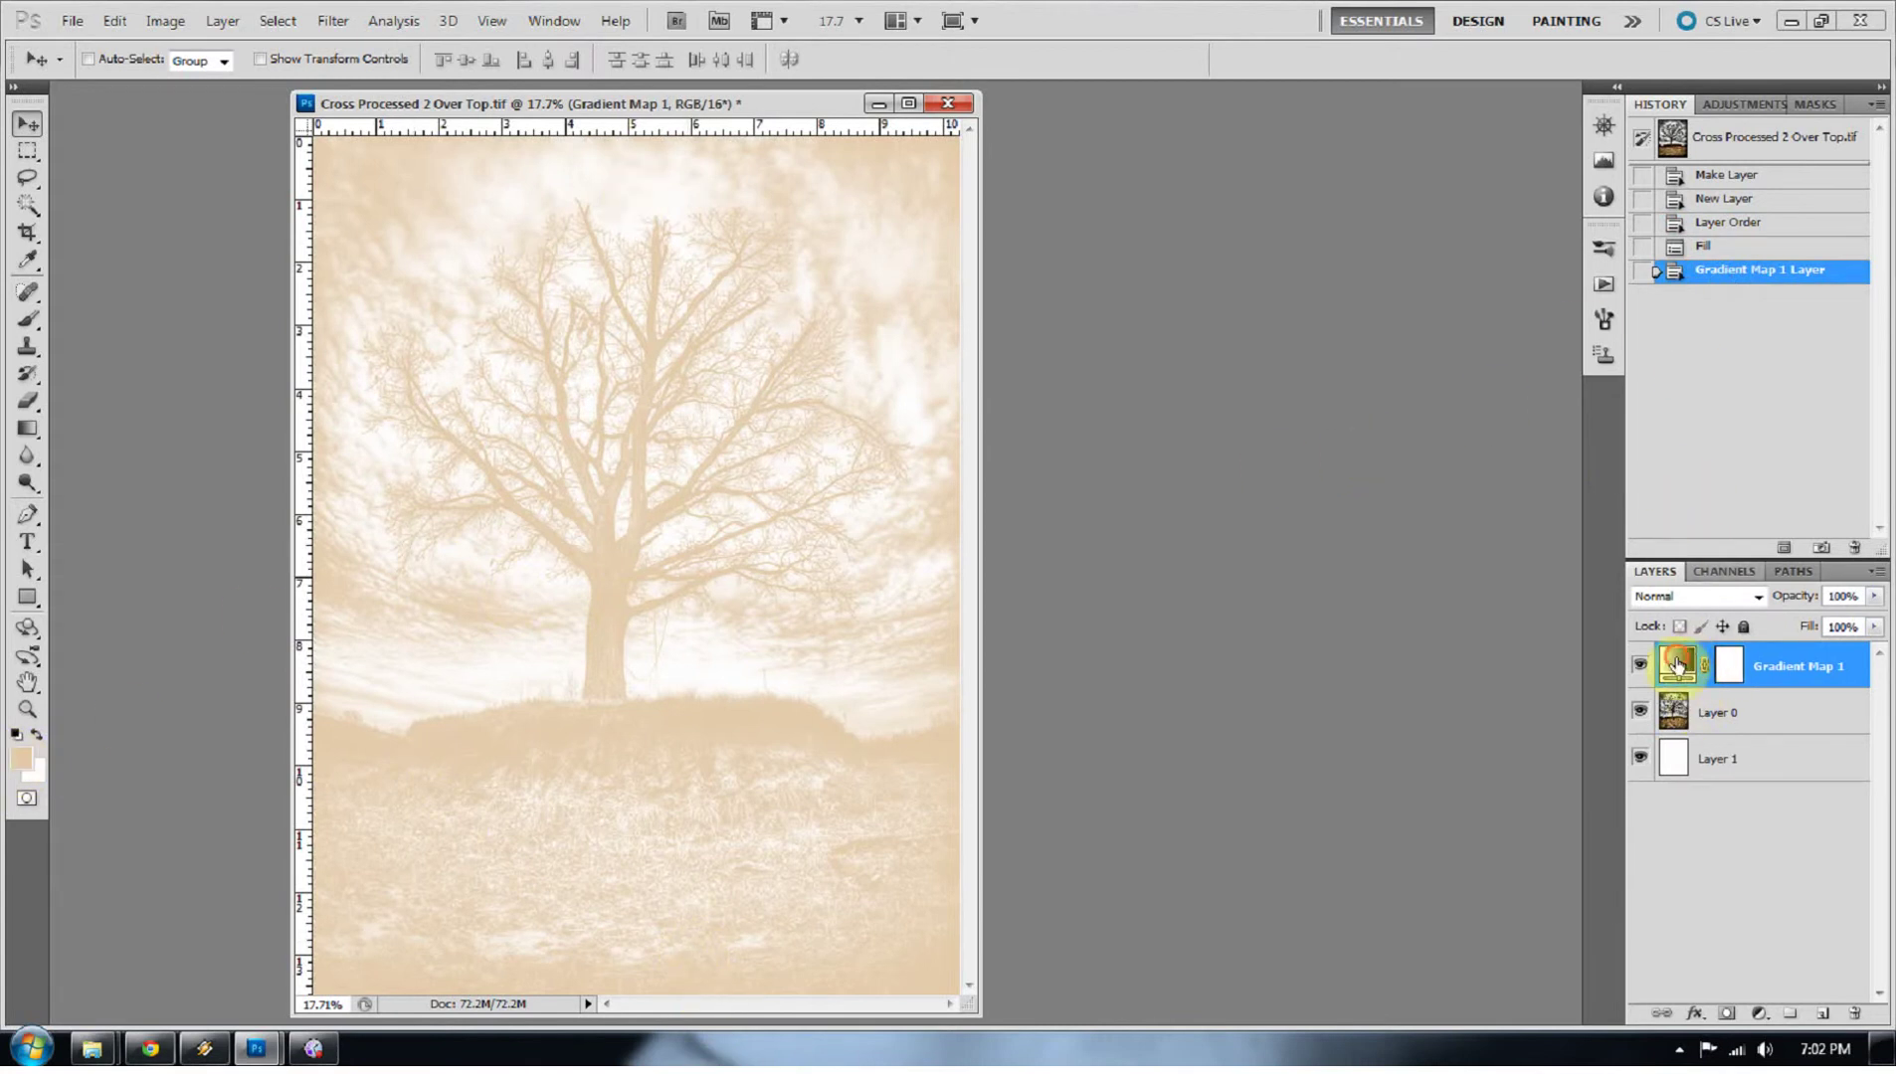
Step: Change the dark stop of the gradient map to black, keeping the white stop, for a black-to-white gradient
left_click(1681, 658)
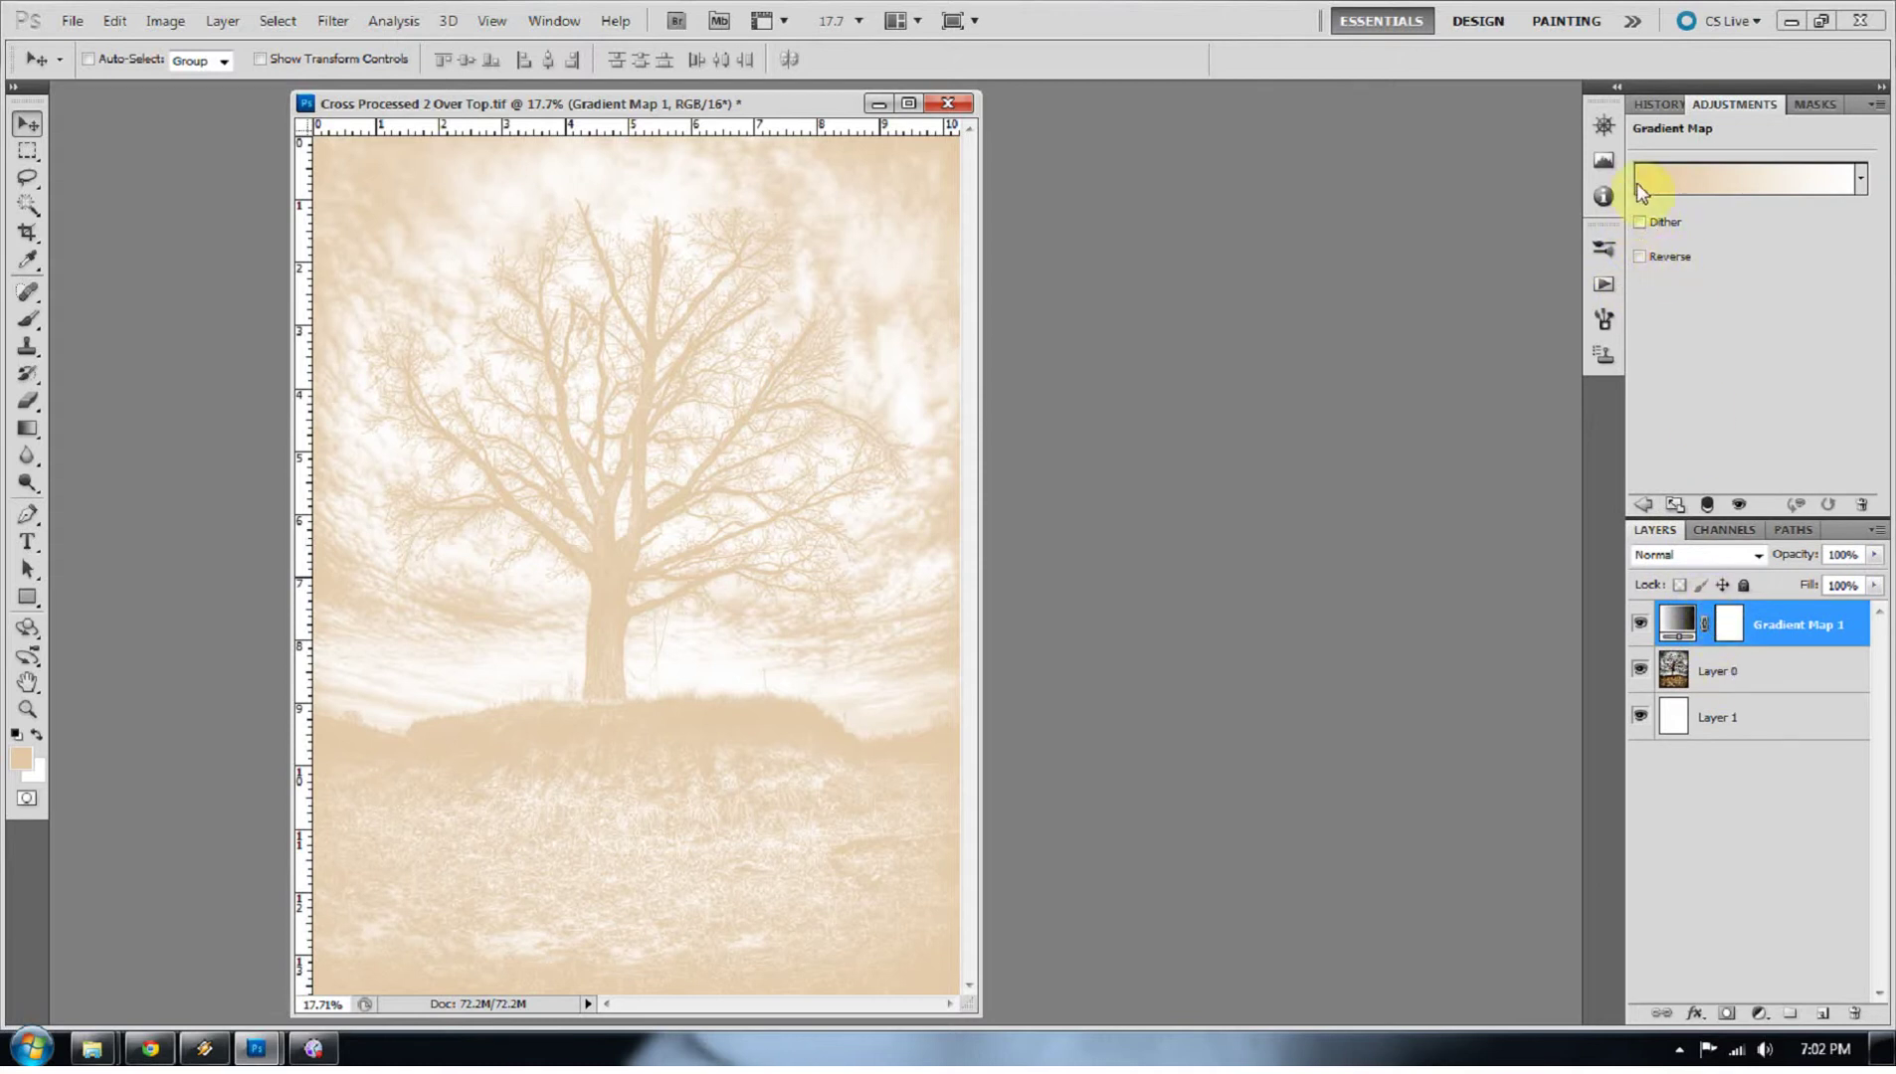
left_click(1639, 191)
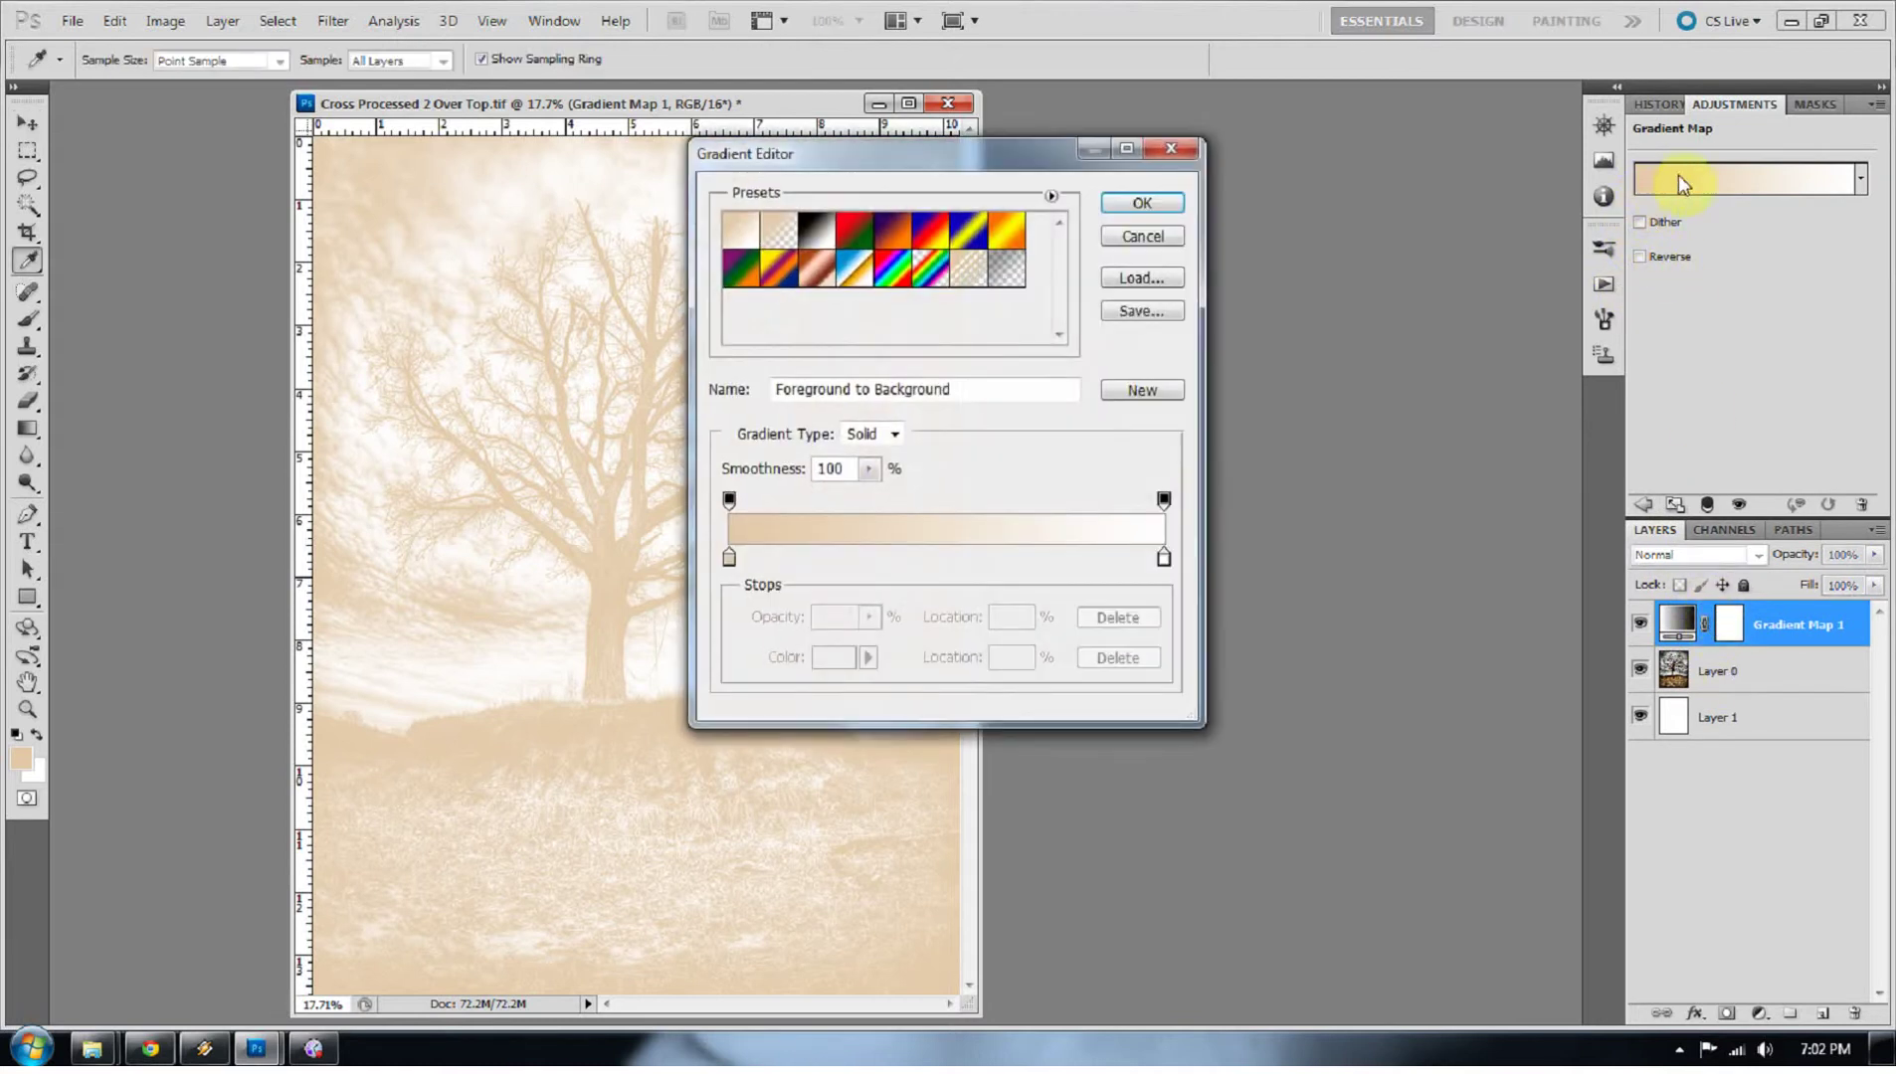
double_click(729, 557)
left_click(773, 509)
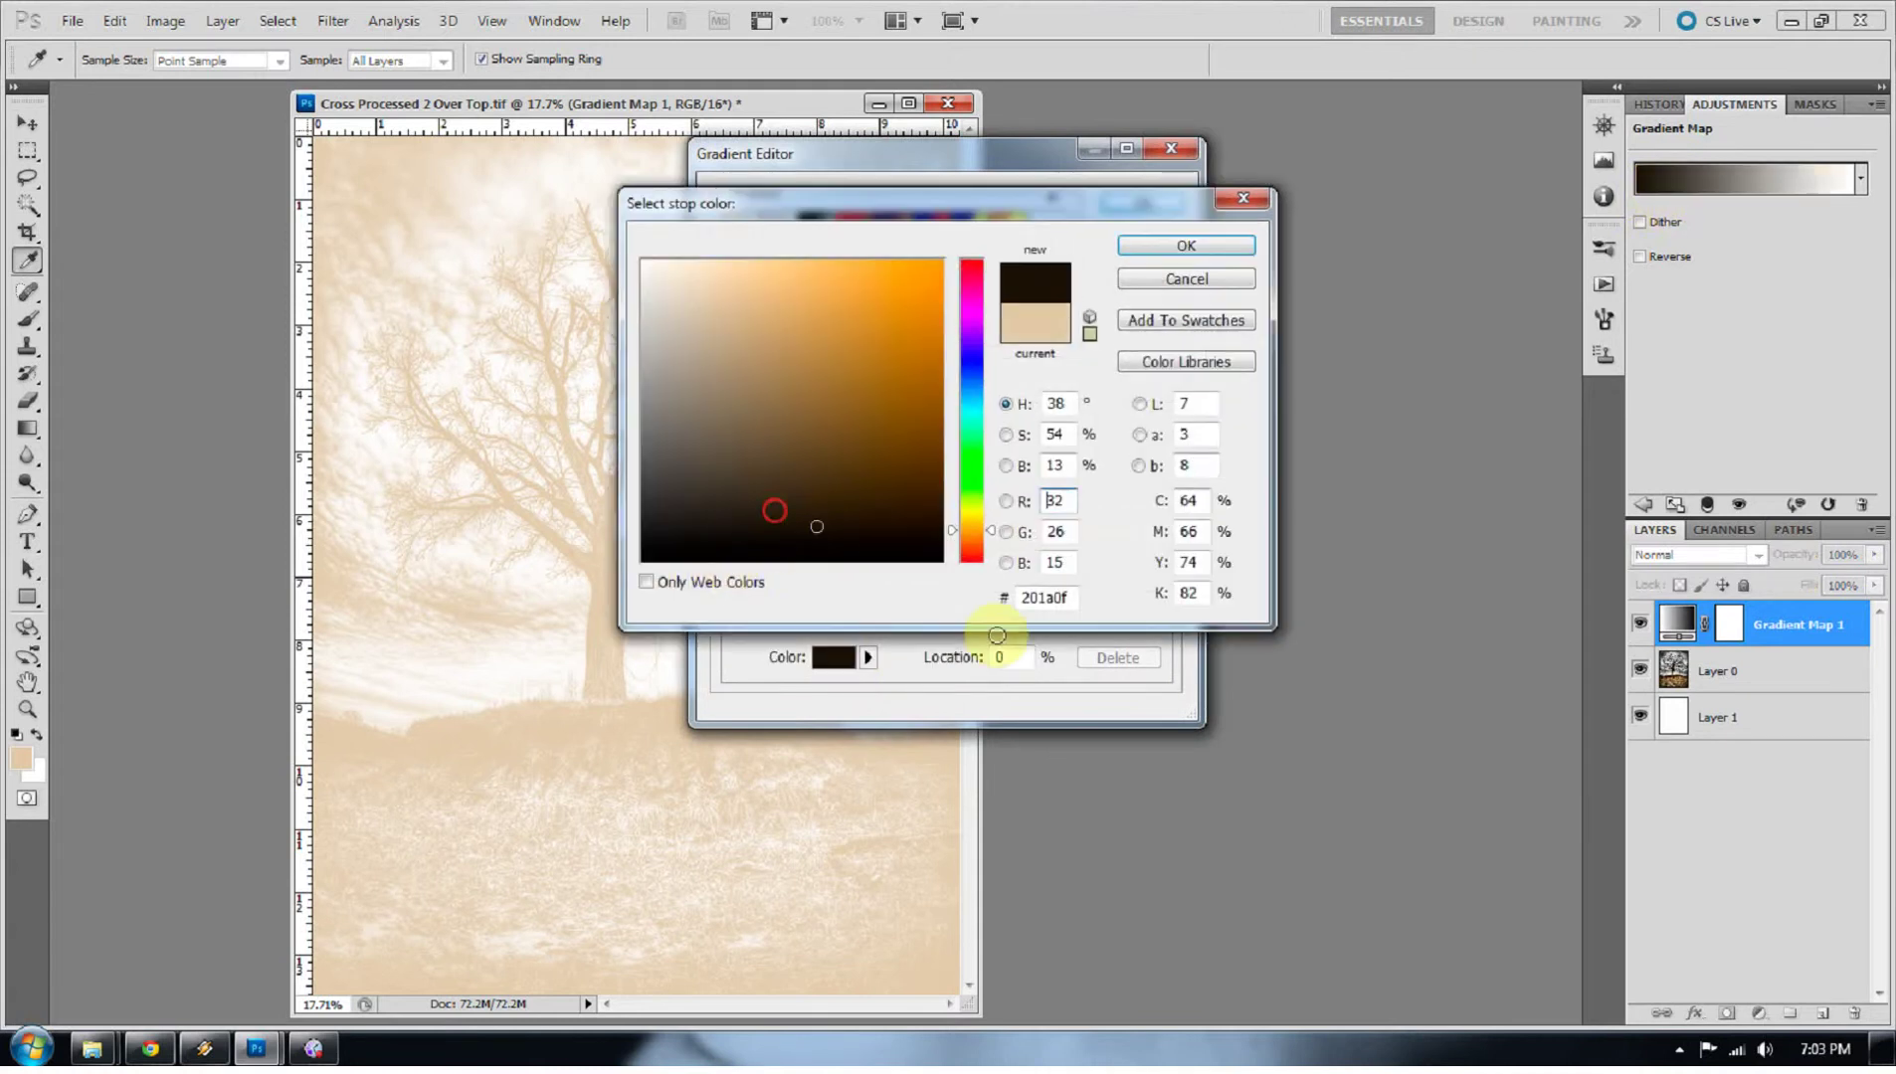
left_click(1176, 249)
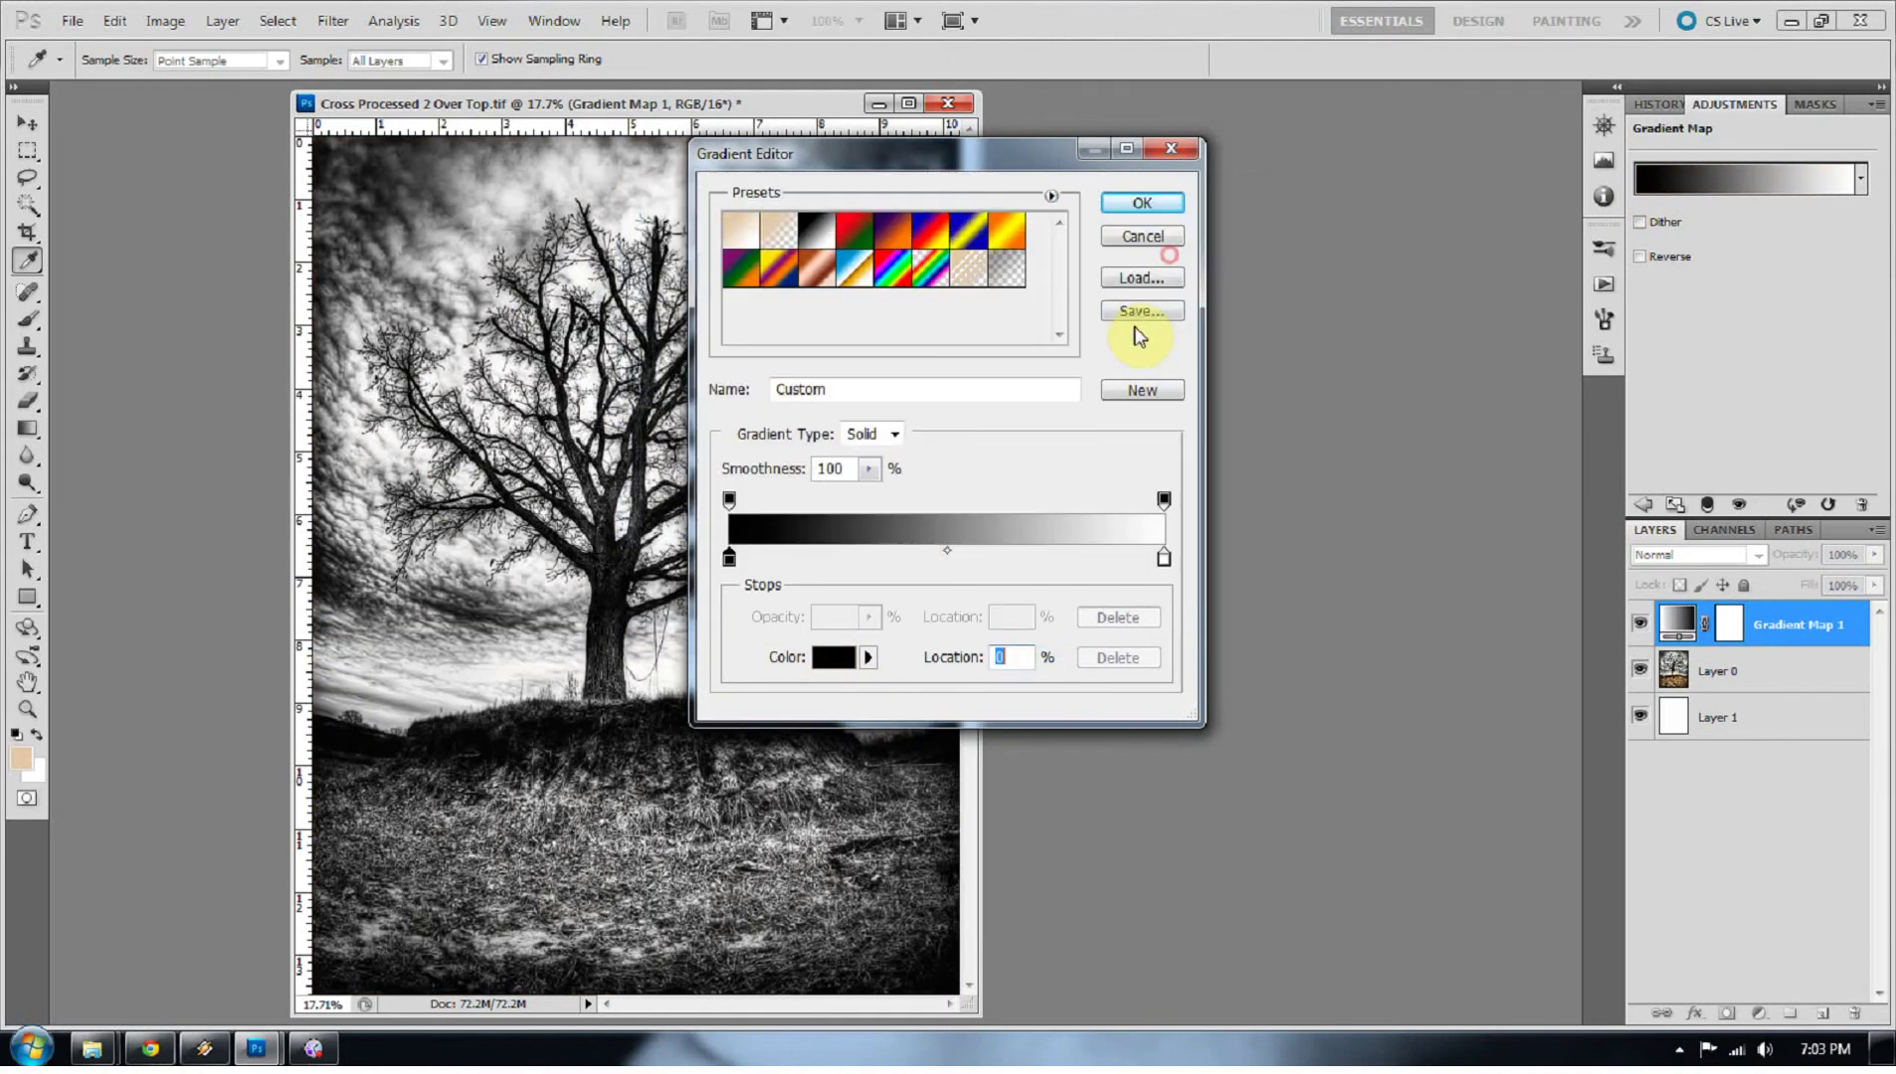
left_click(1140, 204)
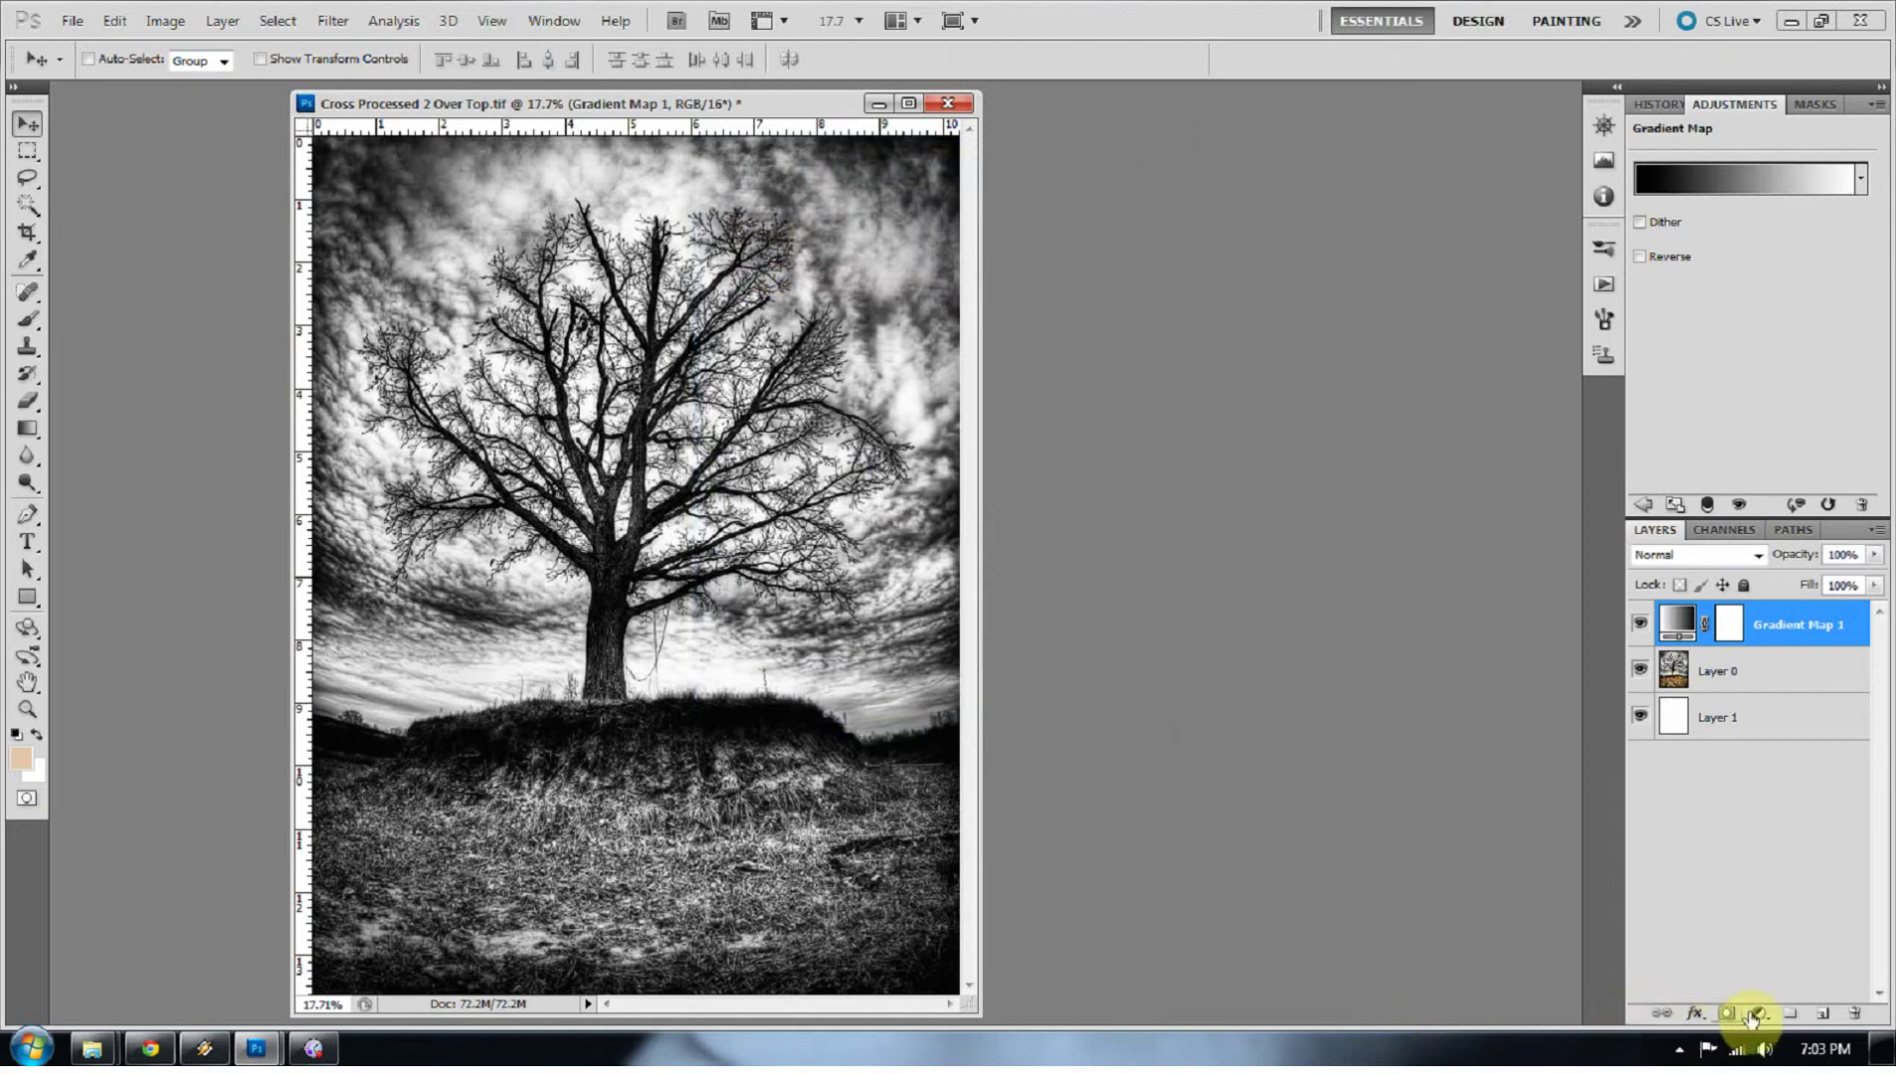
Step: Add a new layer above the gradient map and fill it with the tan colour #dbc8a7
left_click(1823, 1014)
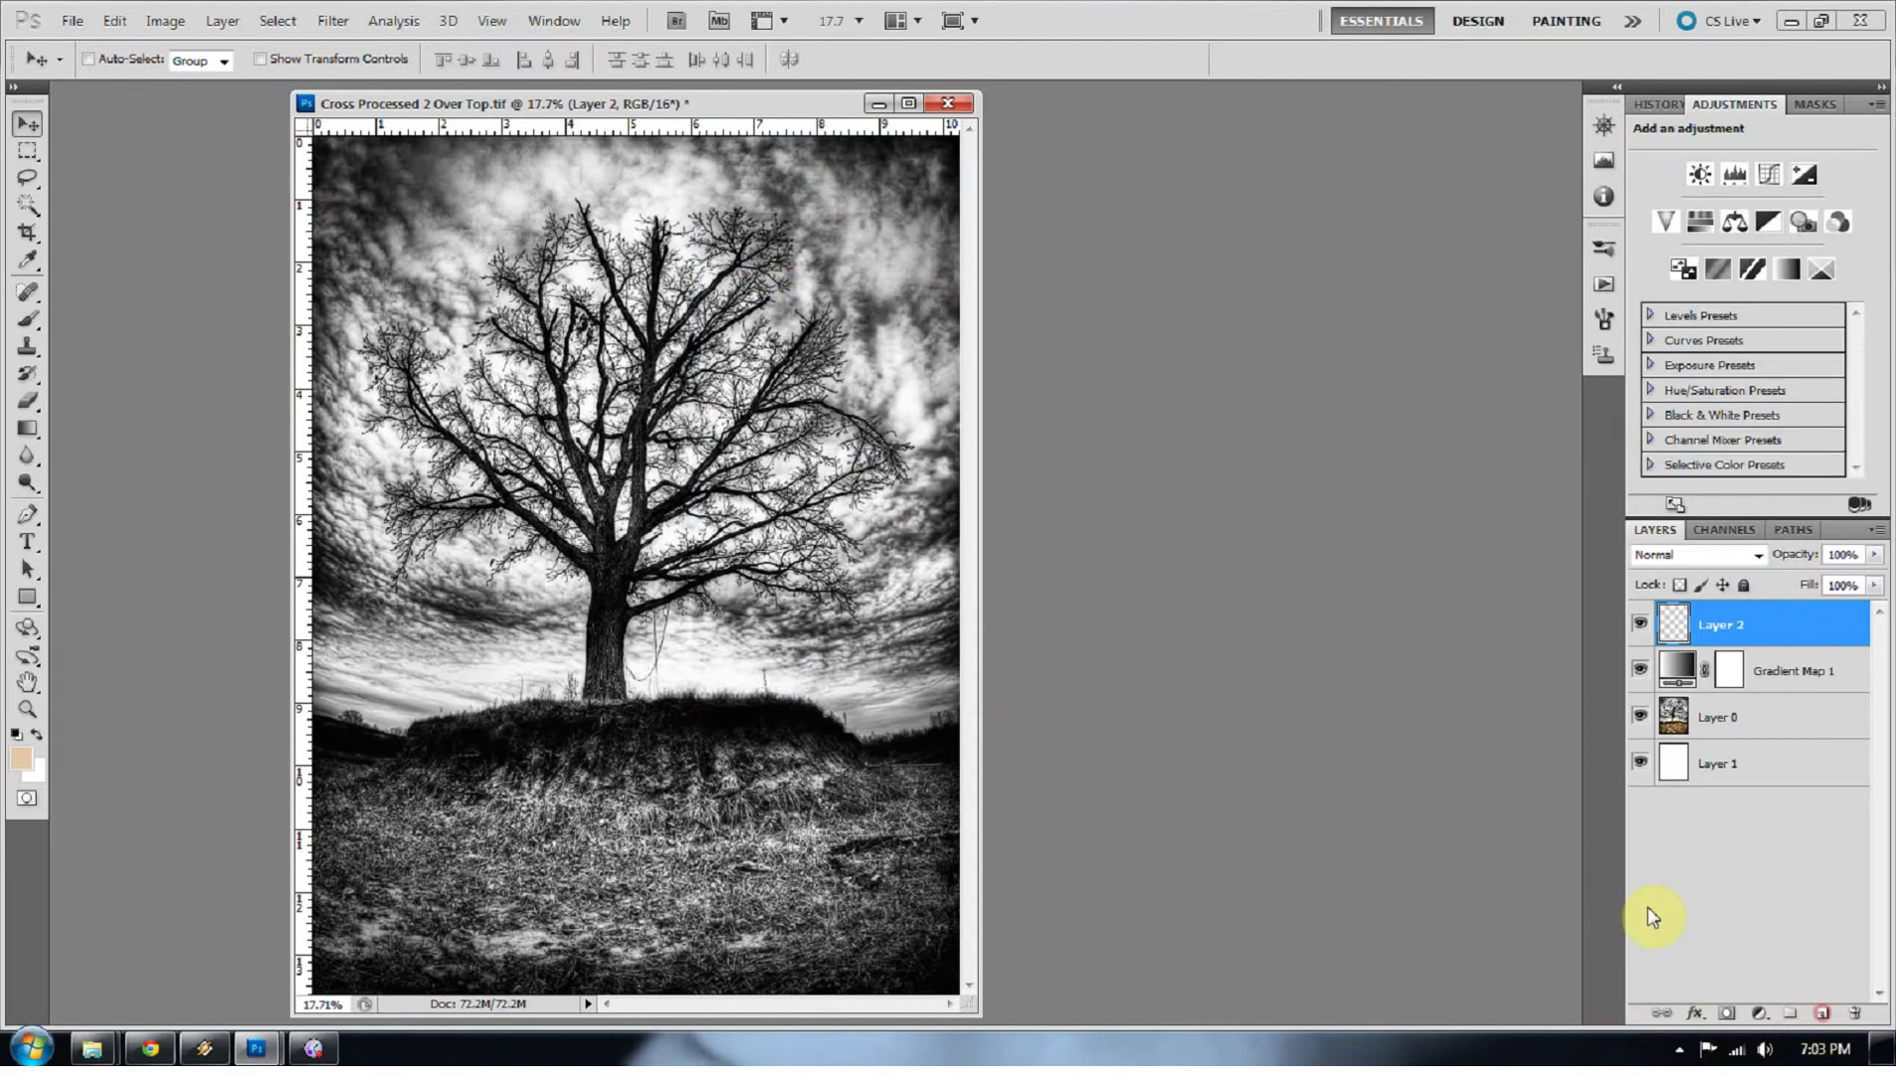
key("shift+BackSpace")
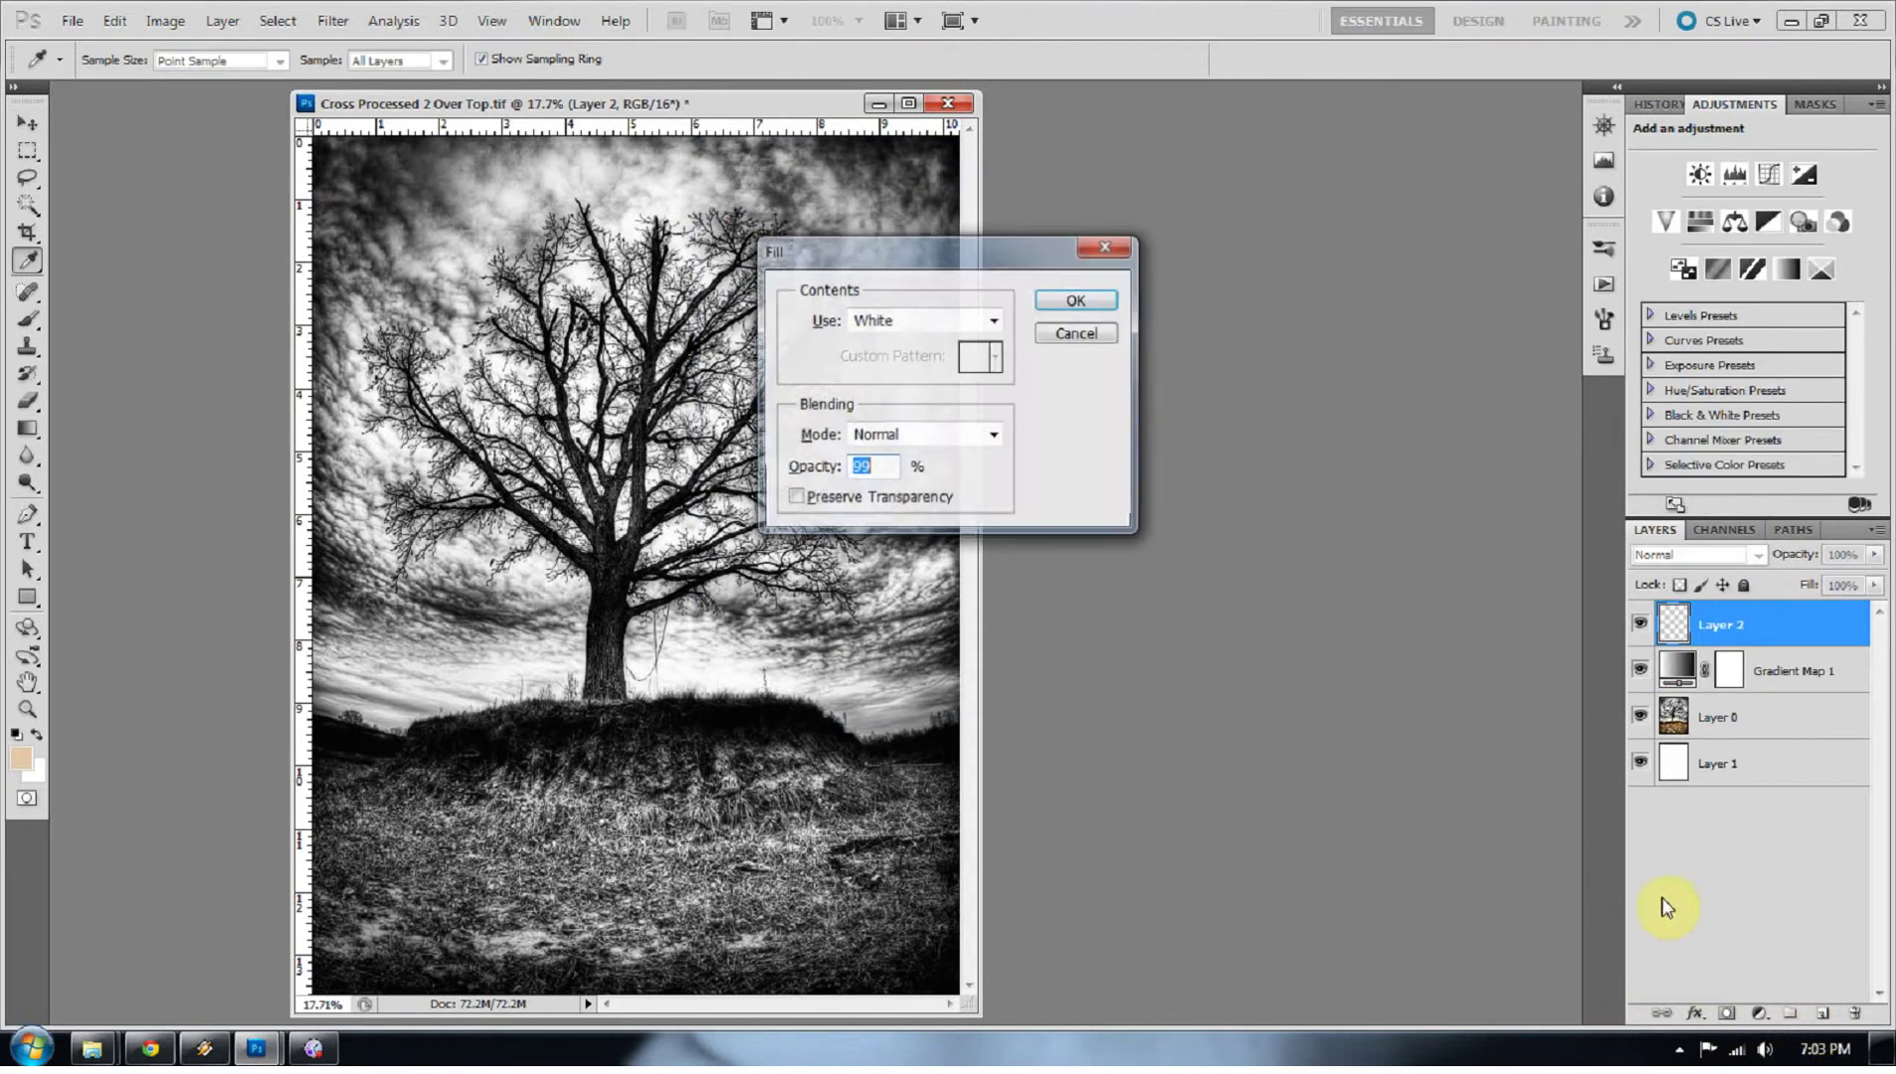
left_click(948, 321)
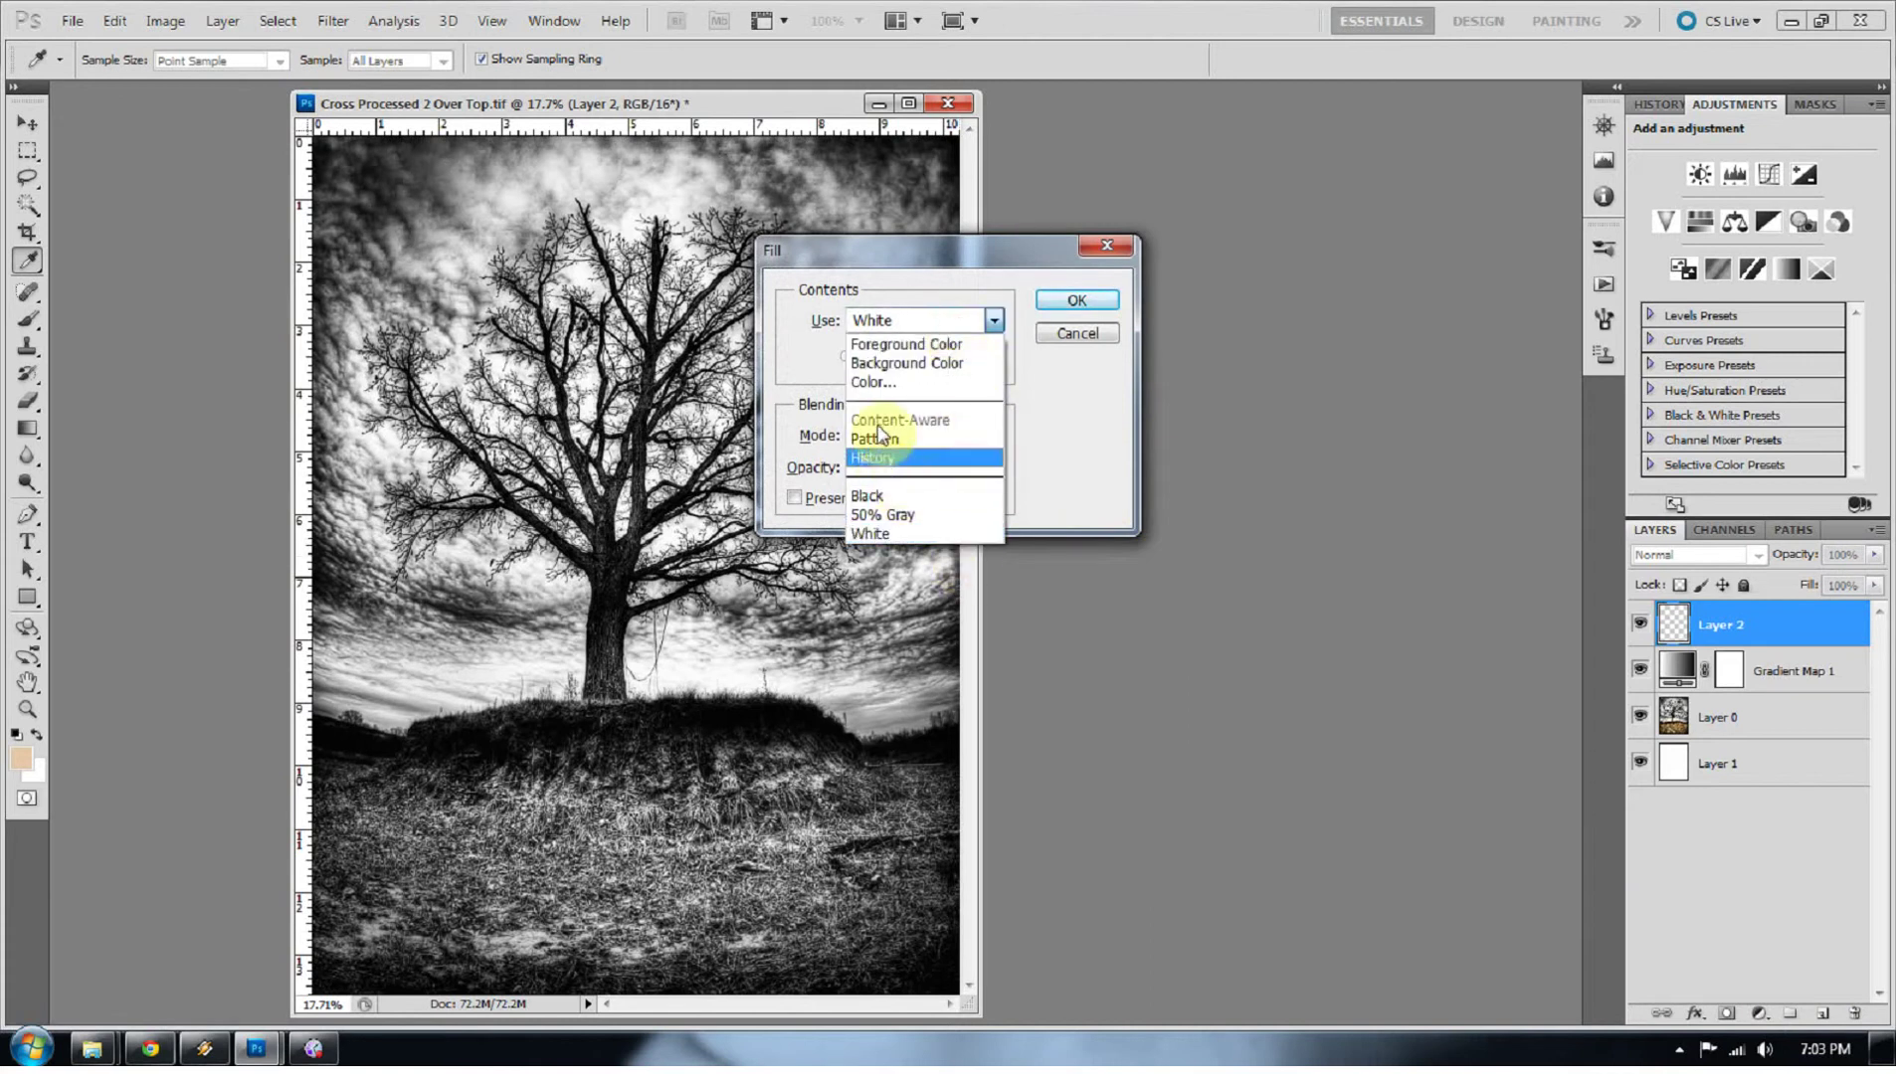
left_click(871, 396)
left_click(910, 320)
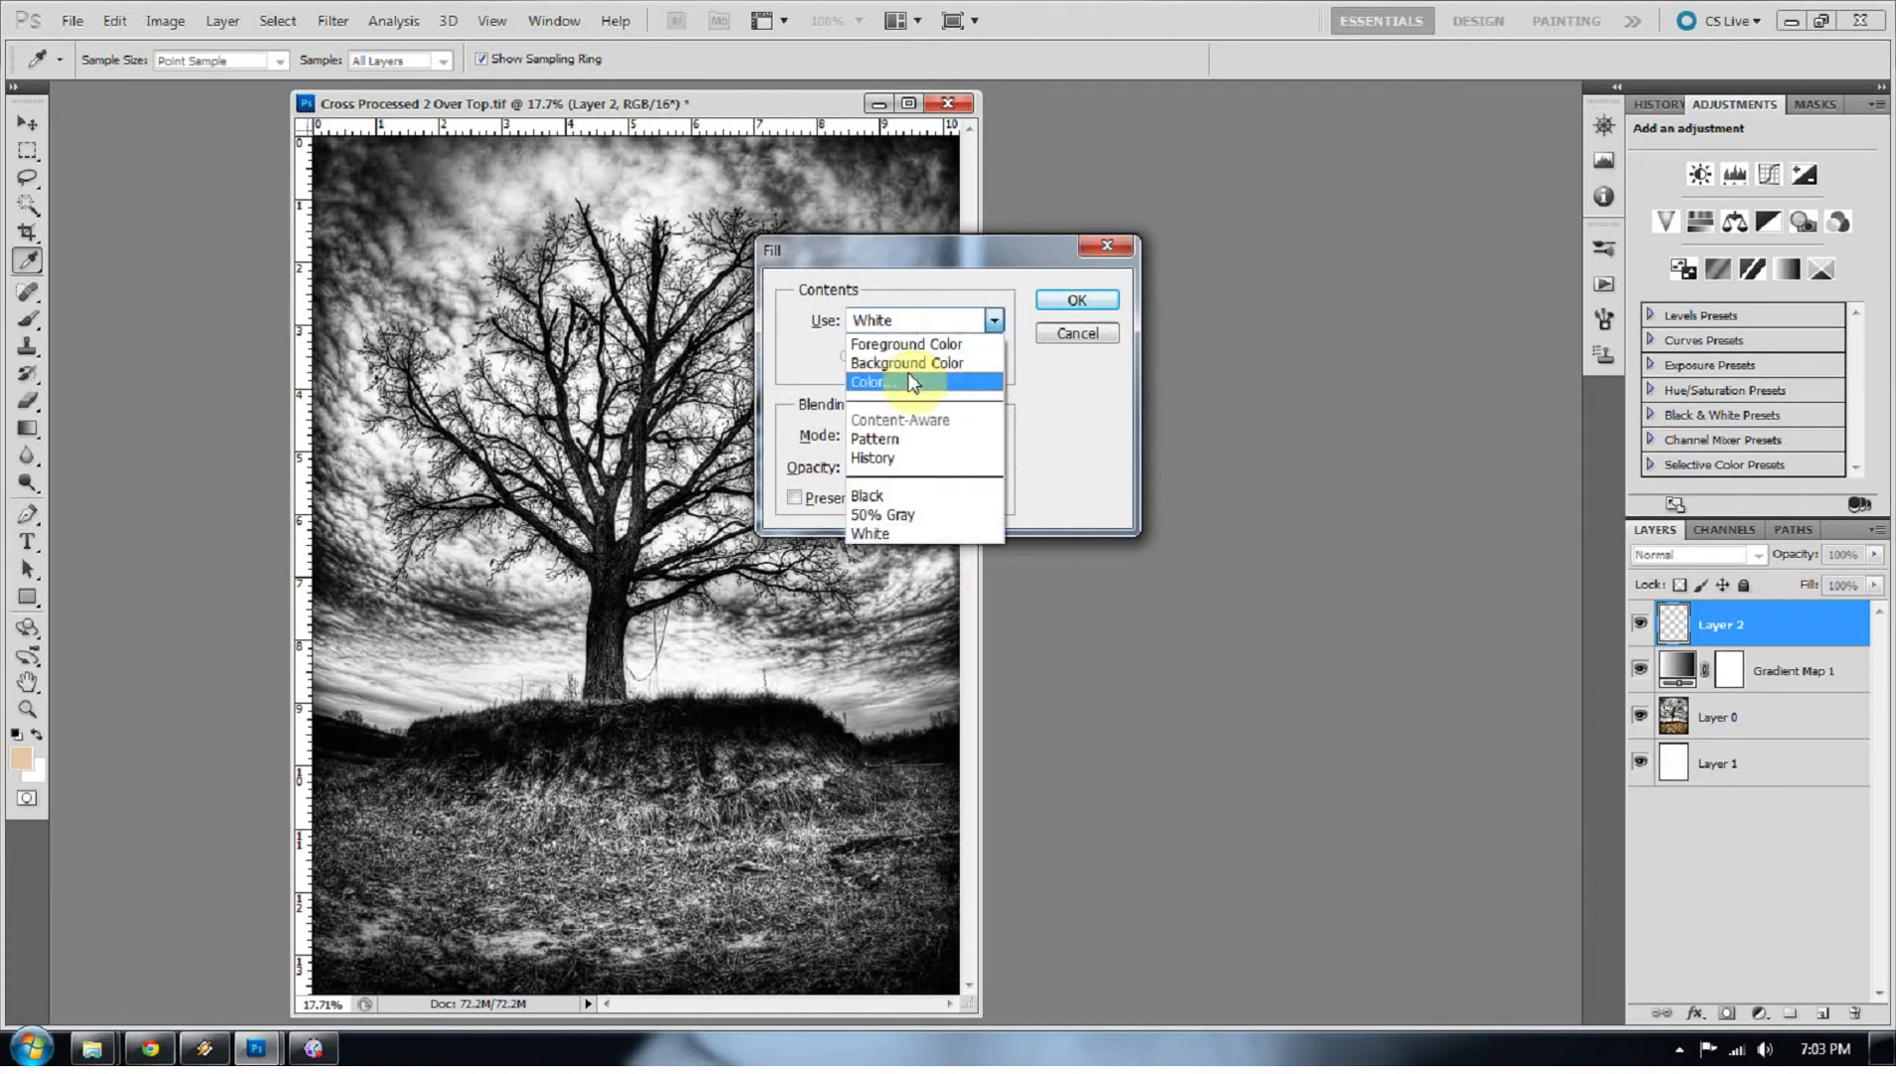
left_click(900, 386)
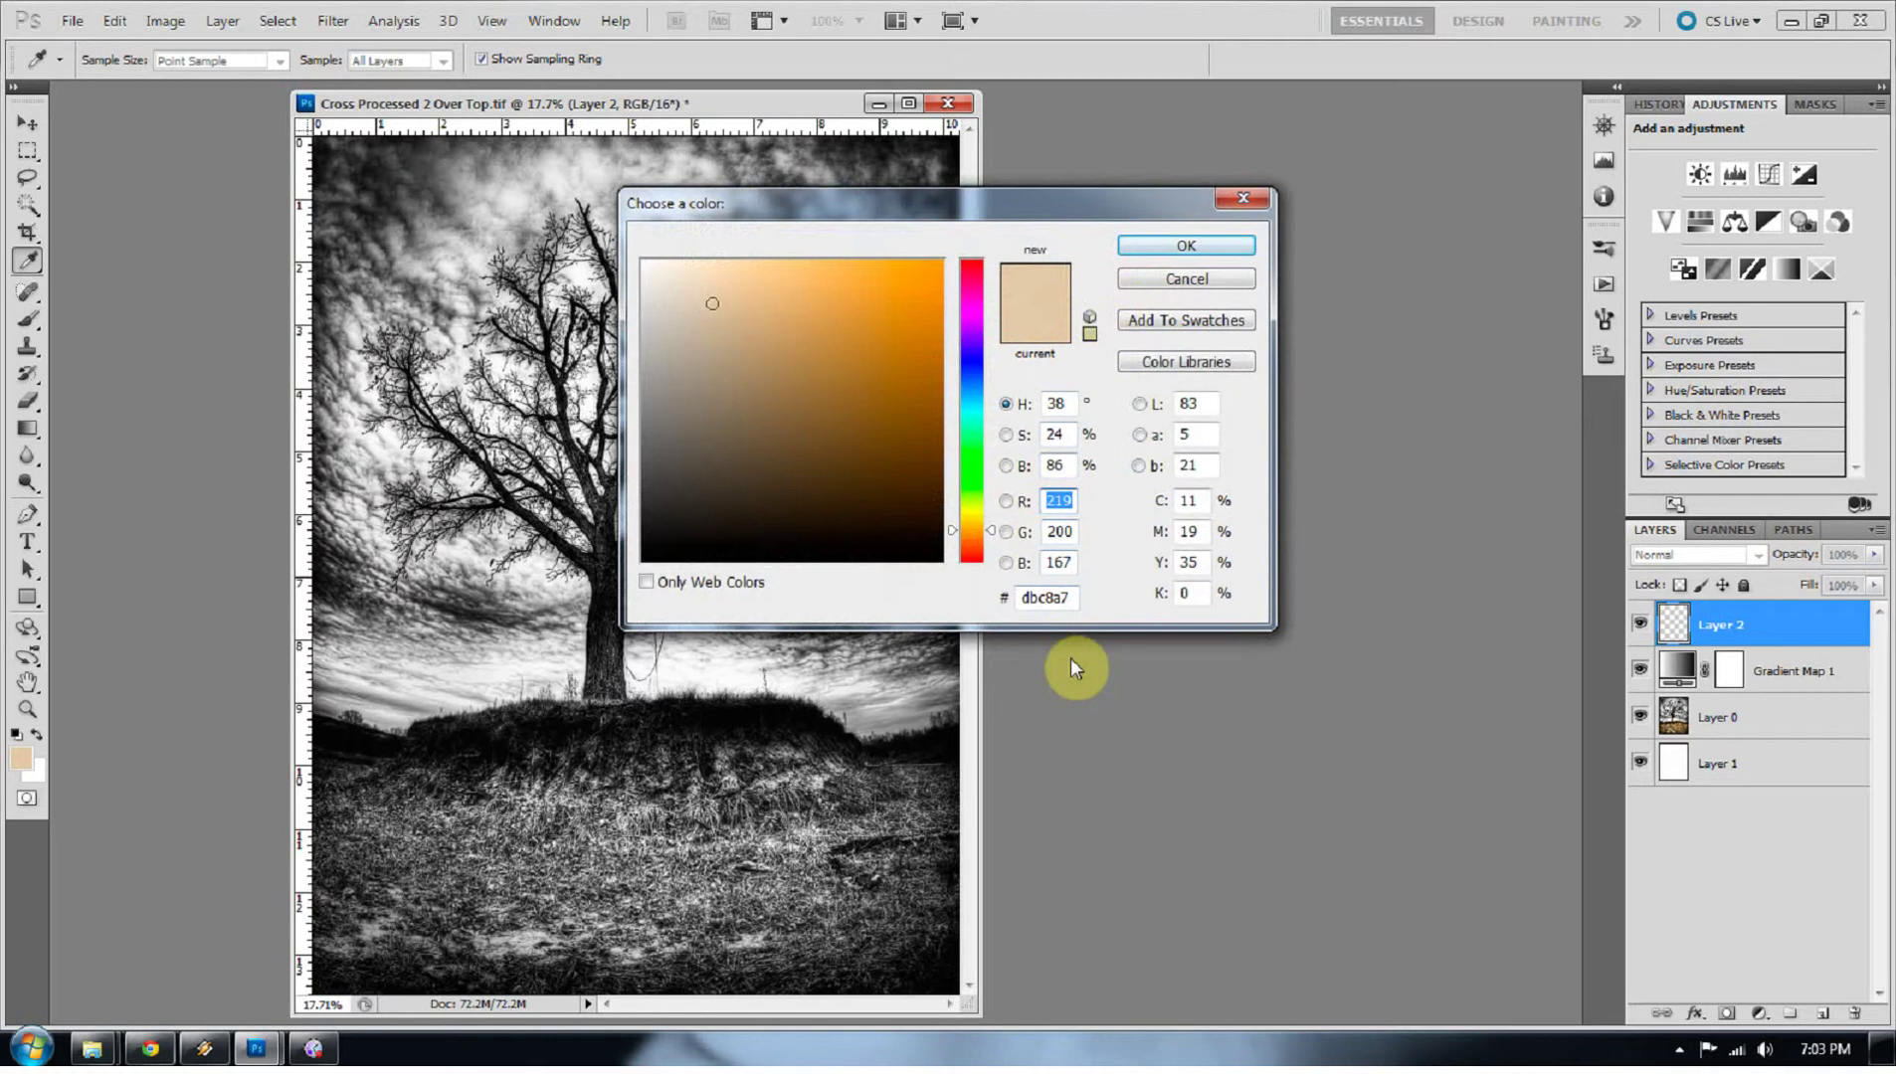
left_click(1070, 598)
left_click_drag(1069, 598, 1005, 598)
left_click(1163, 249)
left_click(1060, 311)
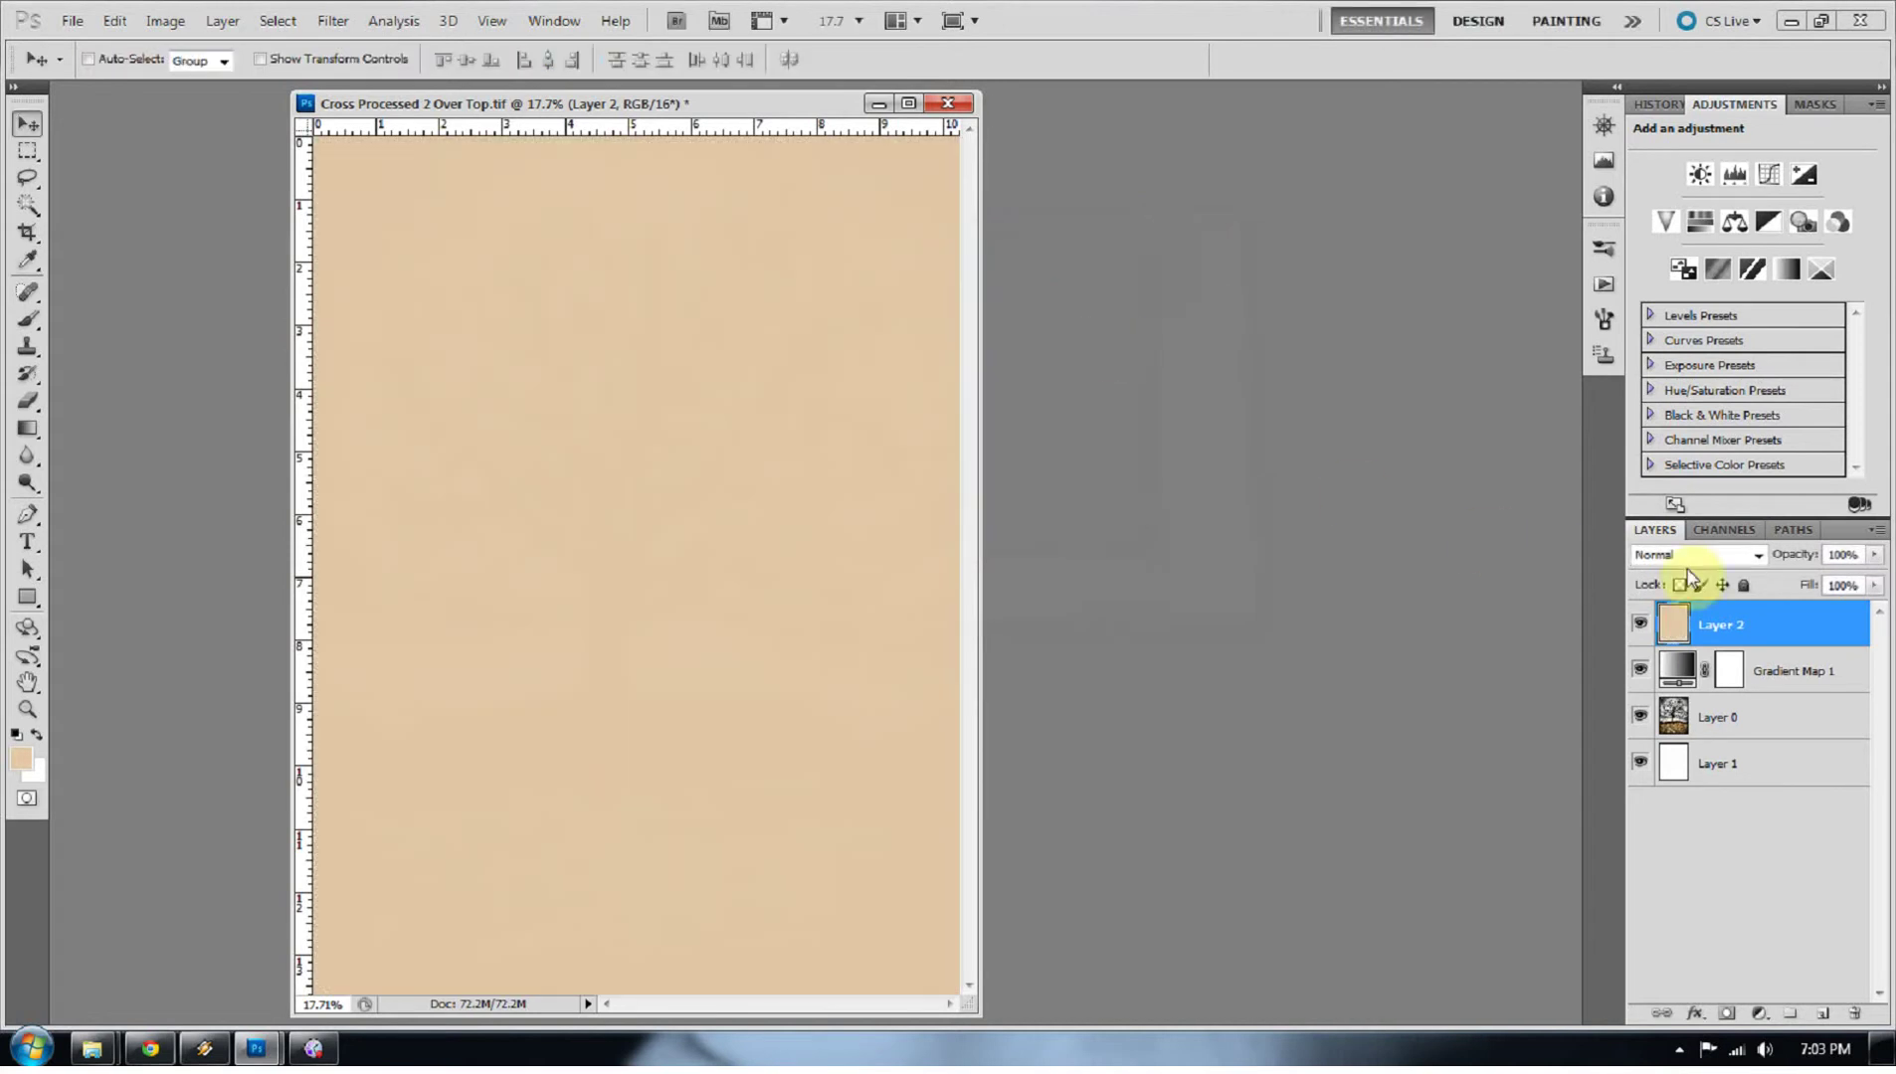
Step: Set the tan layer's fill to 50%
left_click(1874, 585)
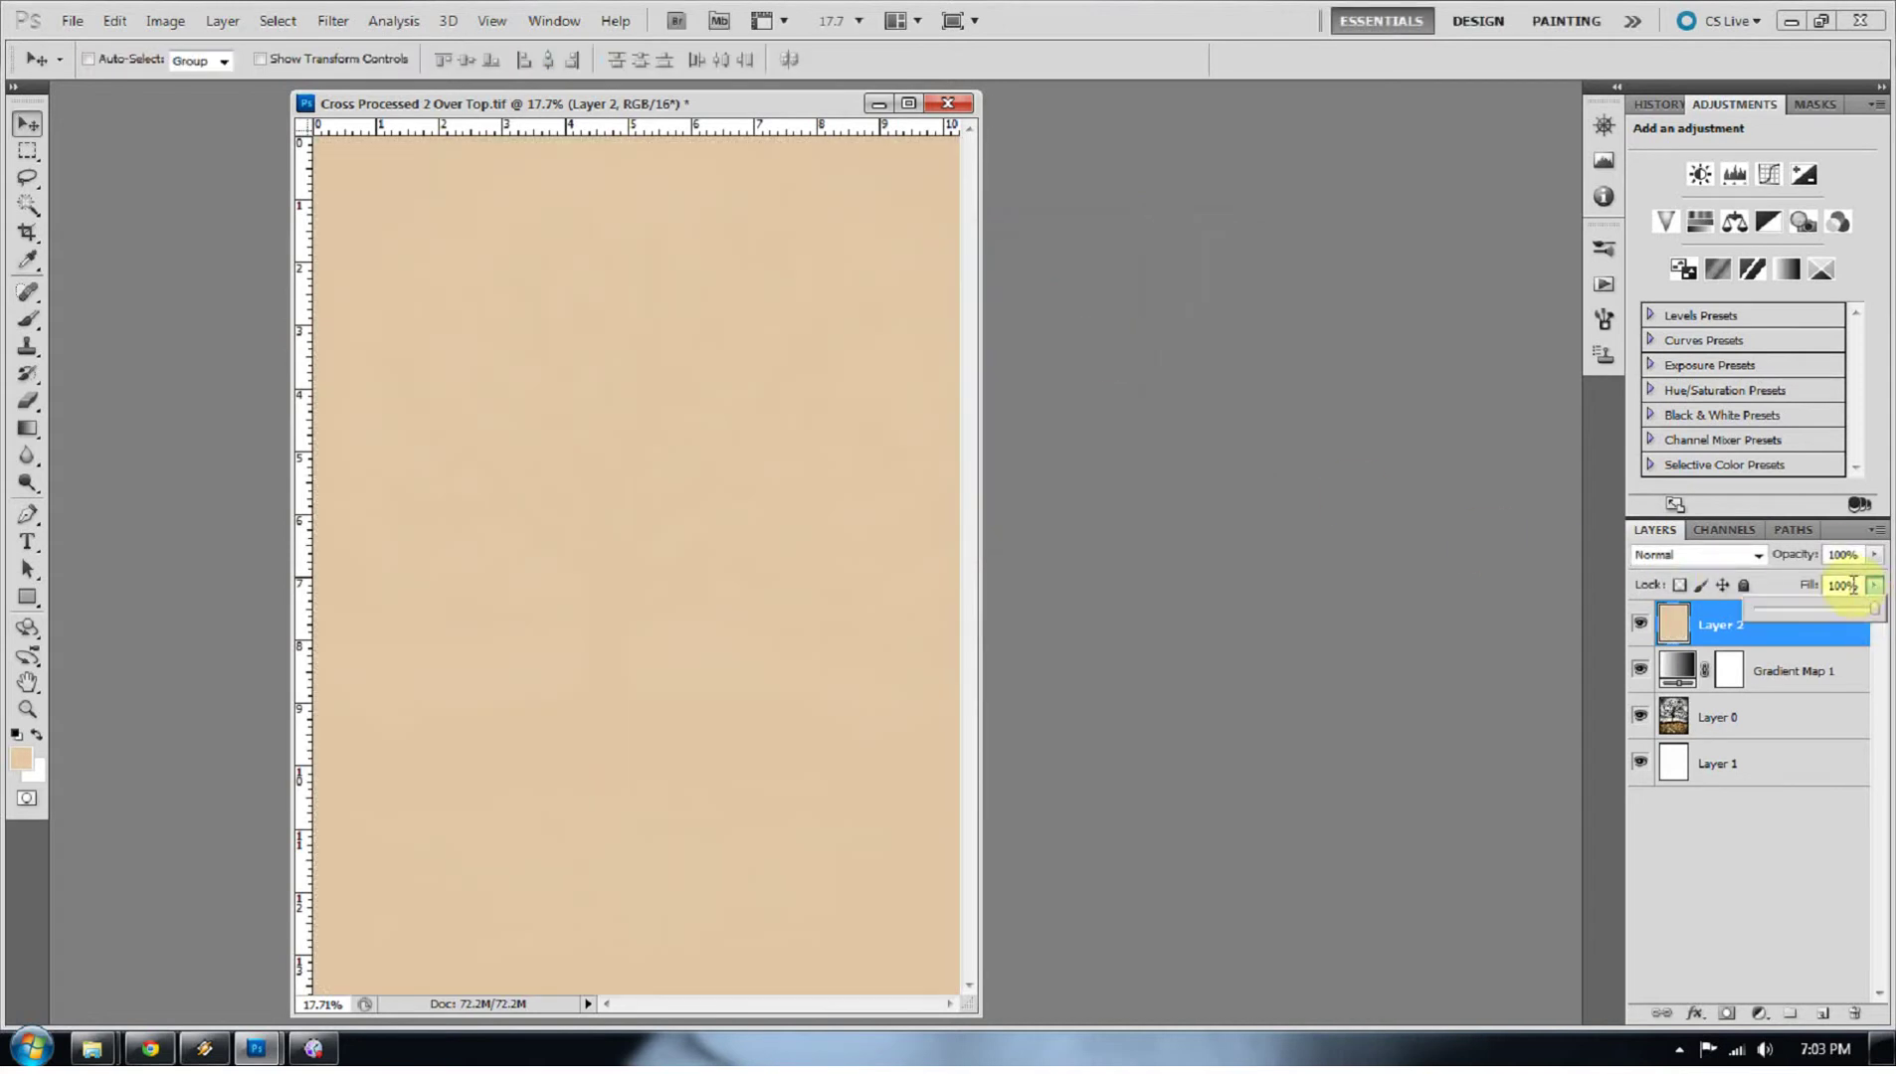
left_click(1845, 584)
type("50")
key("Return")
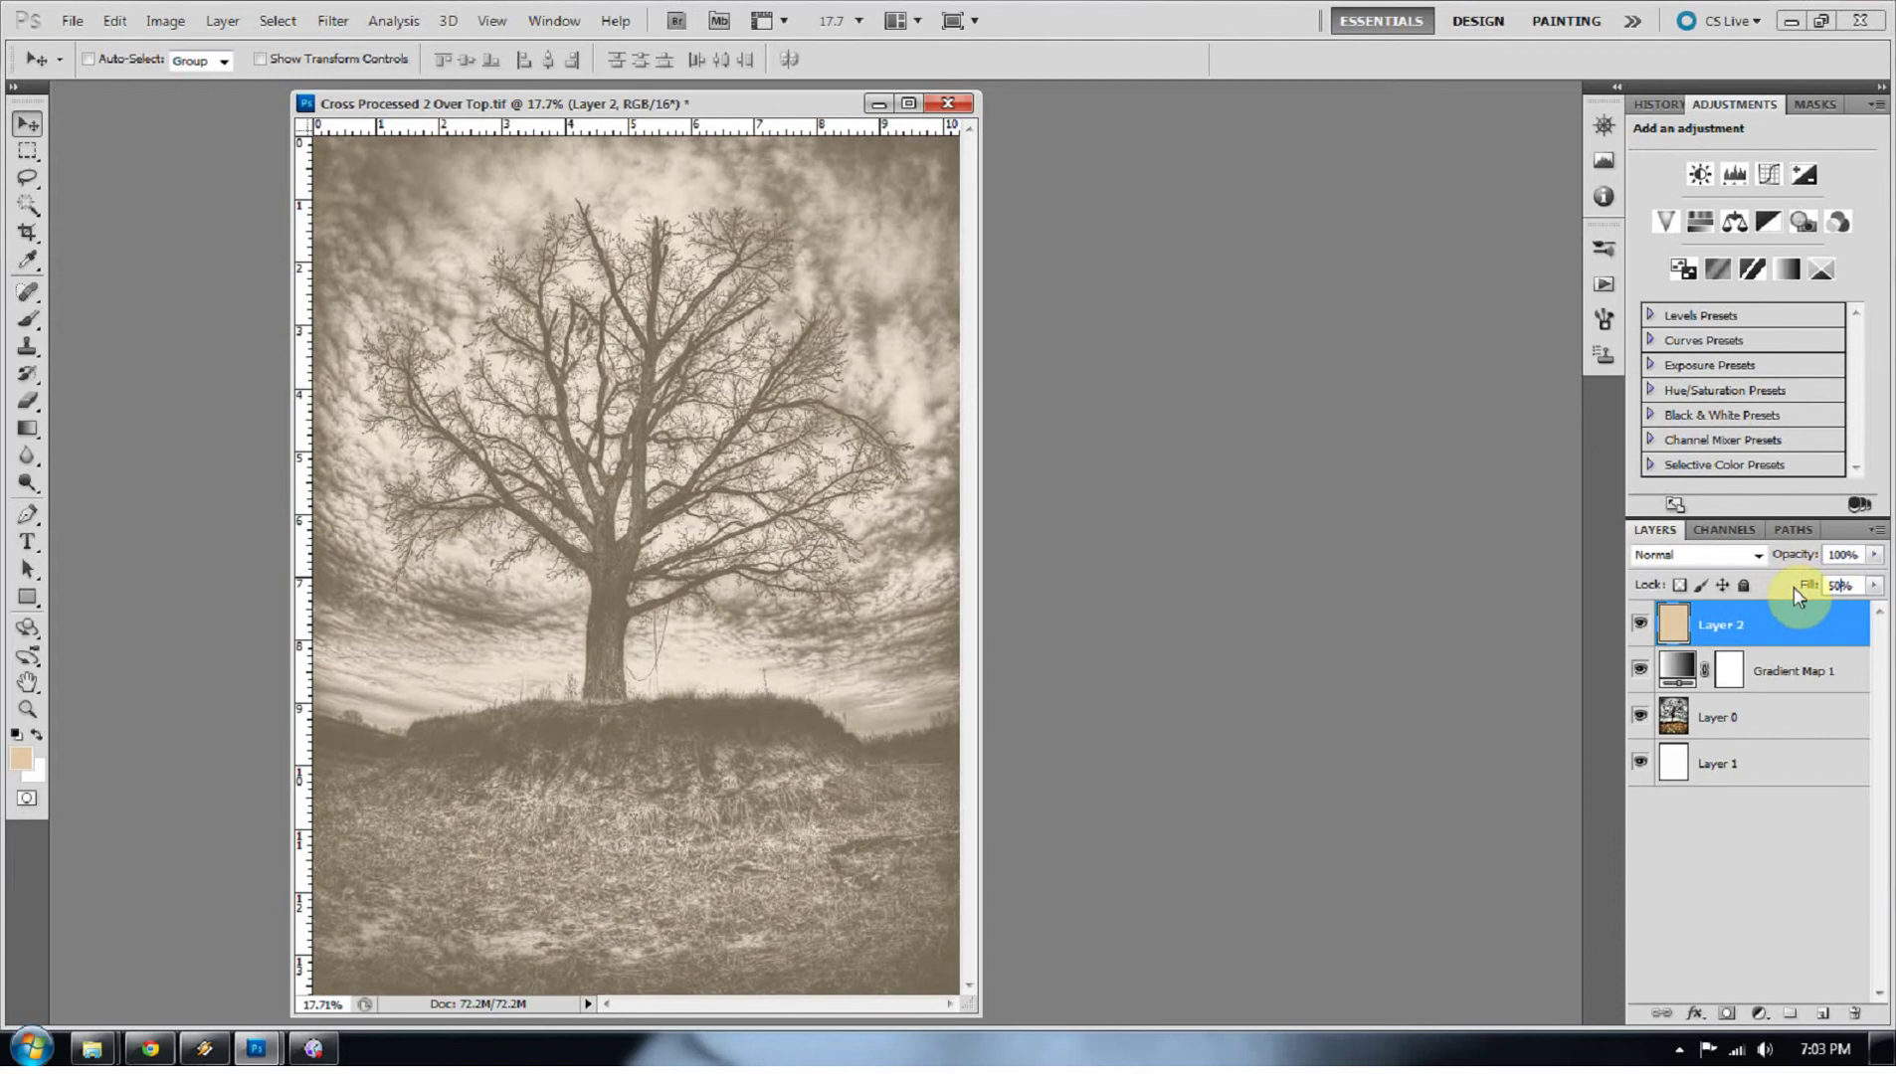
Step: Add a Curves adjustment layer on top and set a shadow point with output 50 and input 77
left_click(1758, 1013)
left_click(1705, 671)
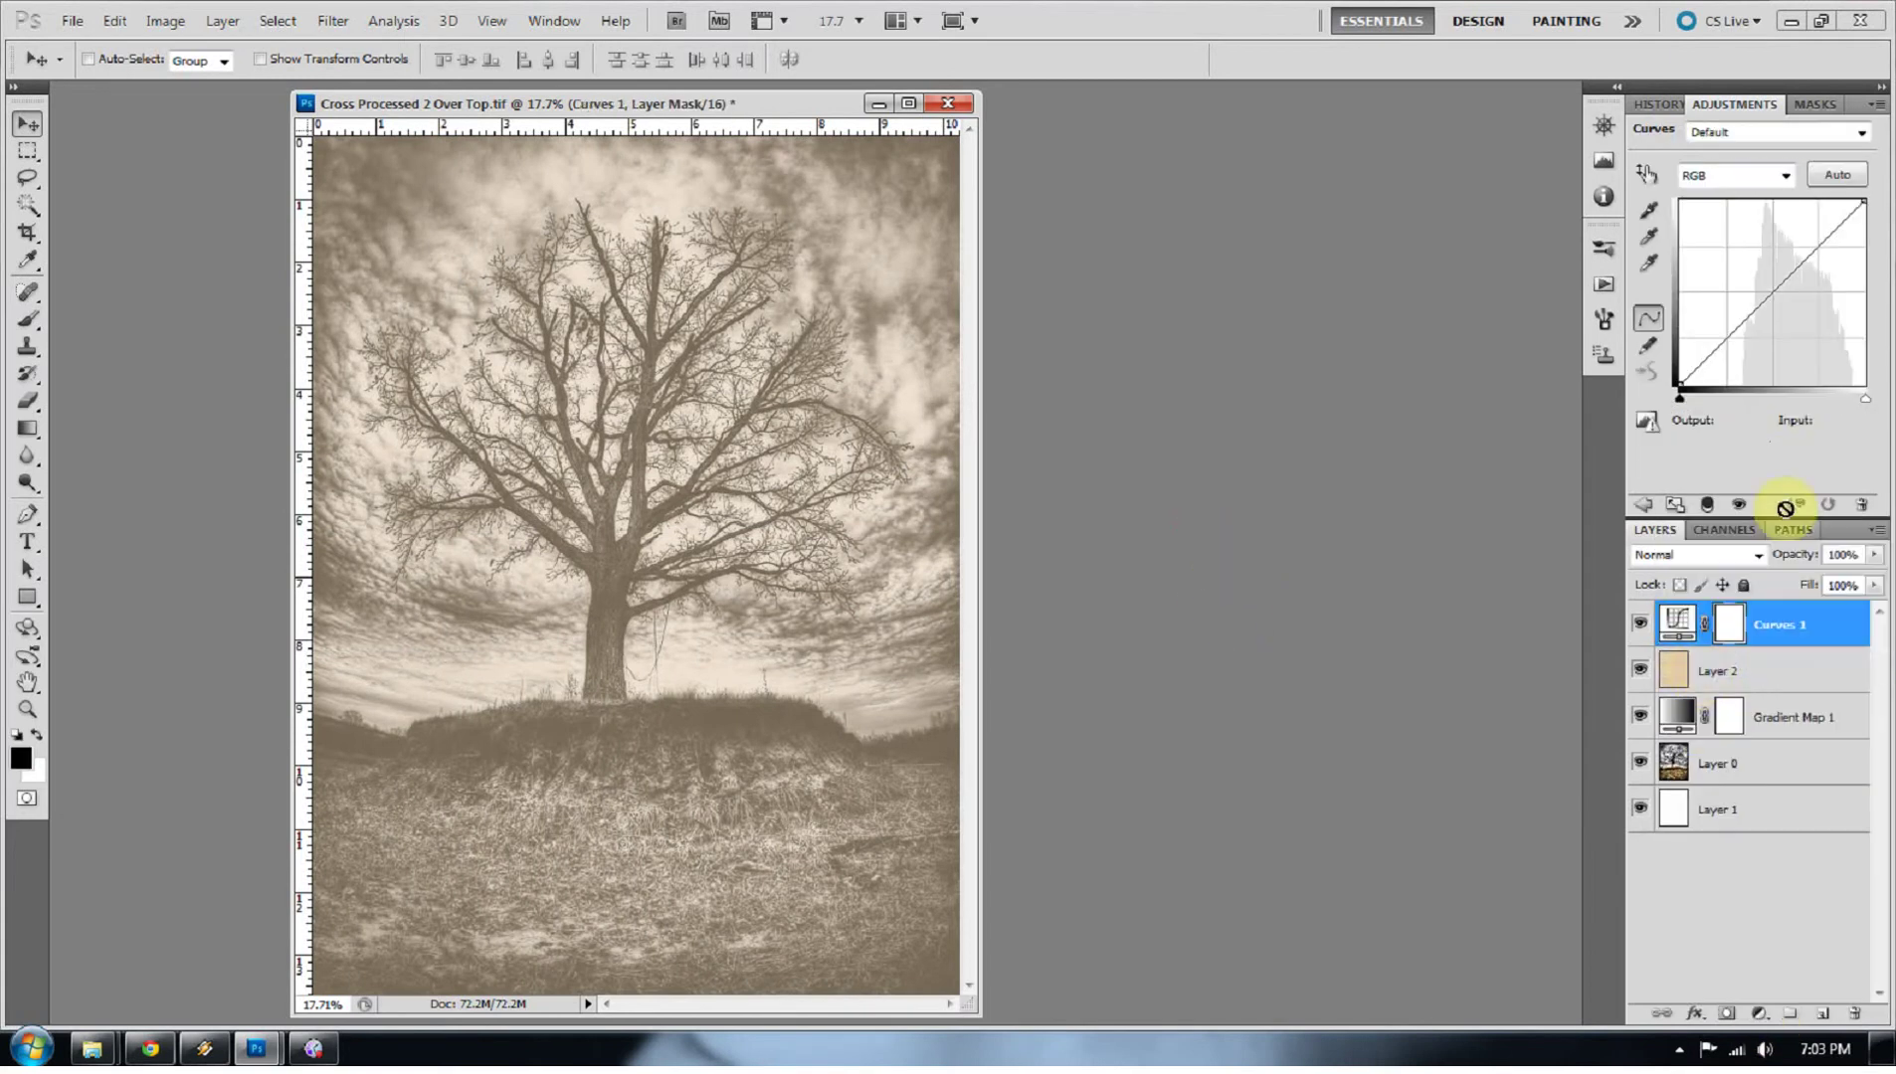
left_click(1728, 339)
left_click(1692, 421)
type("50")
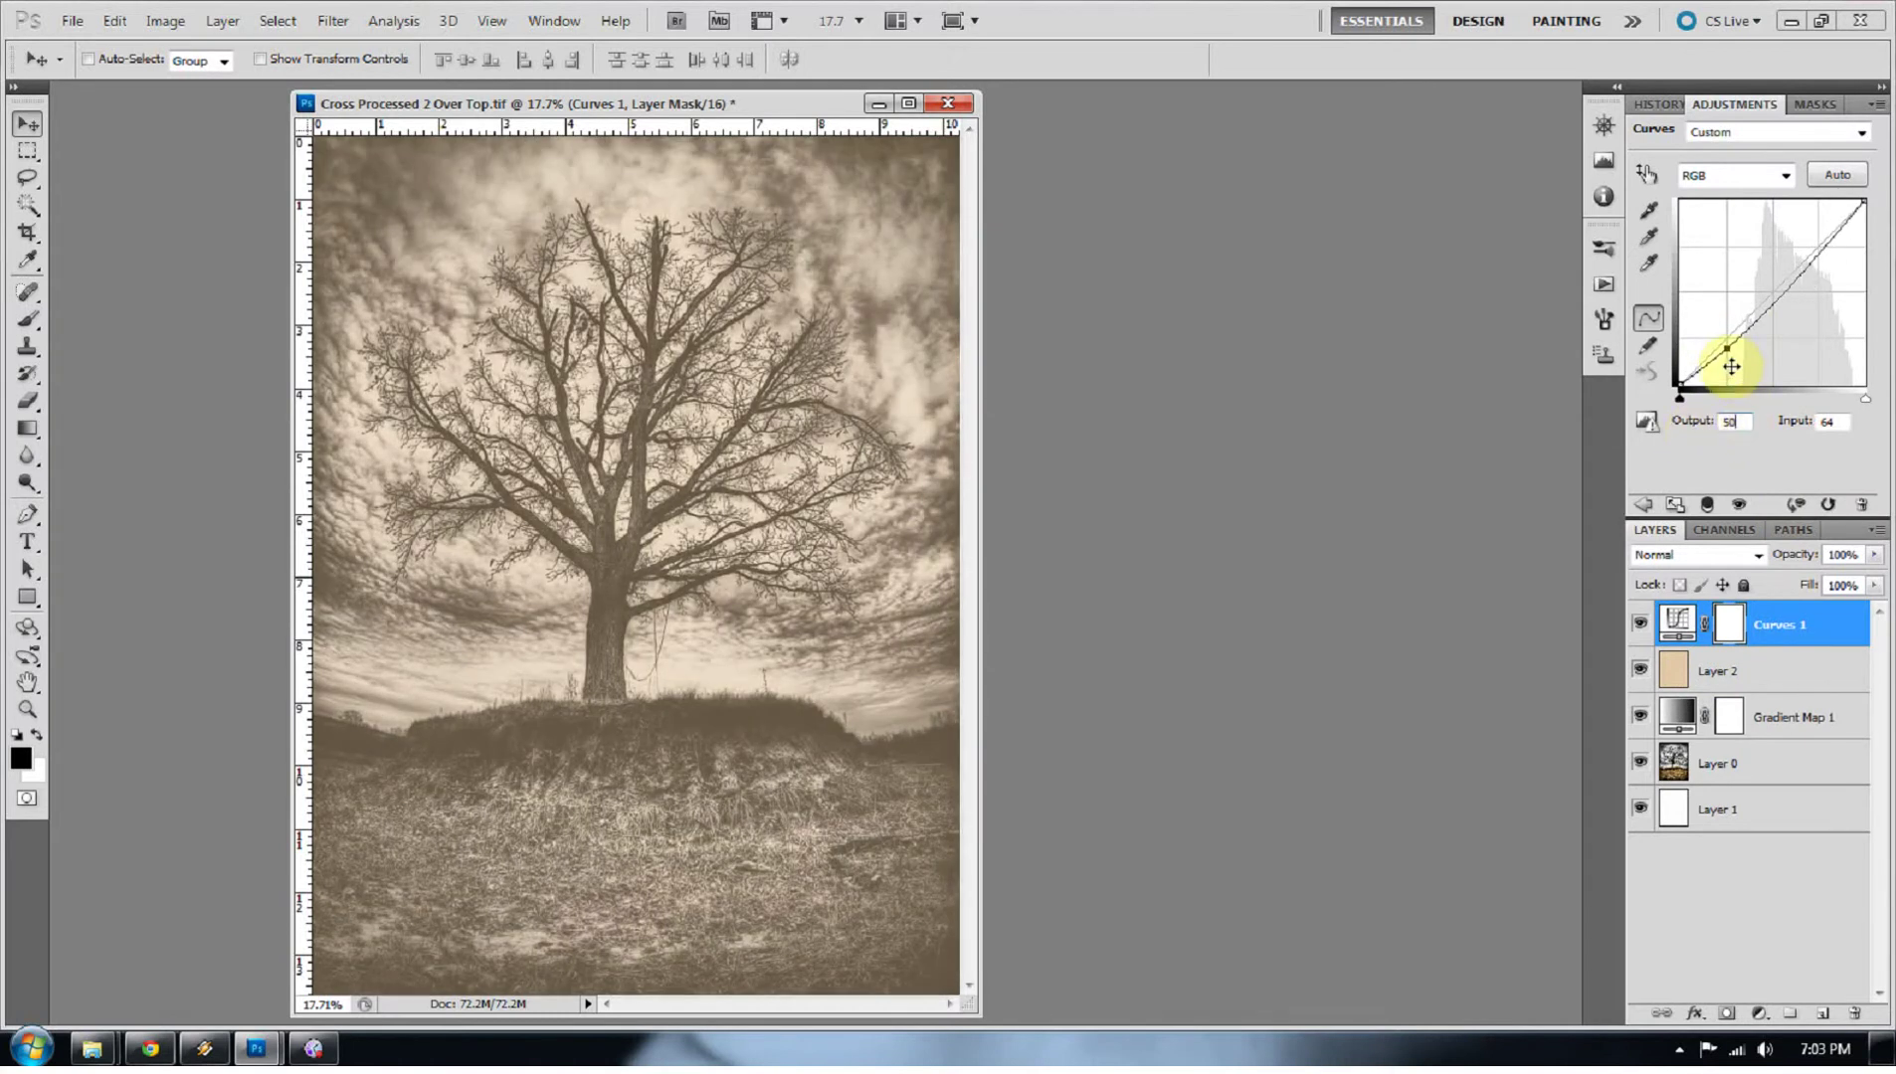
left_click(1835, 422)
type("77")
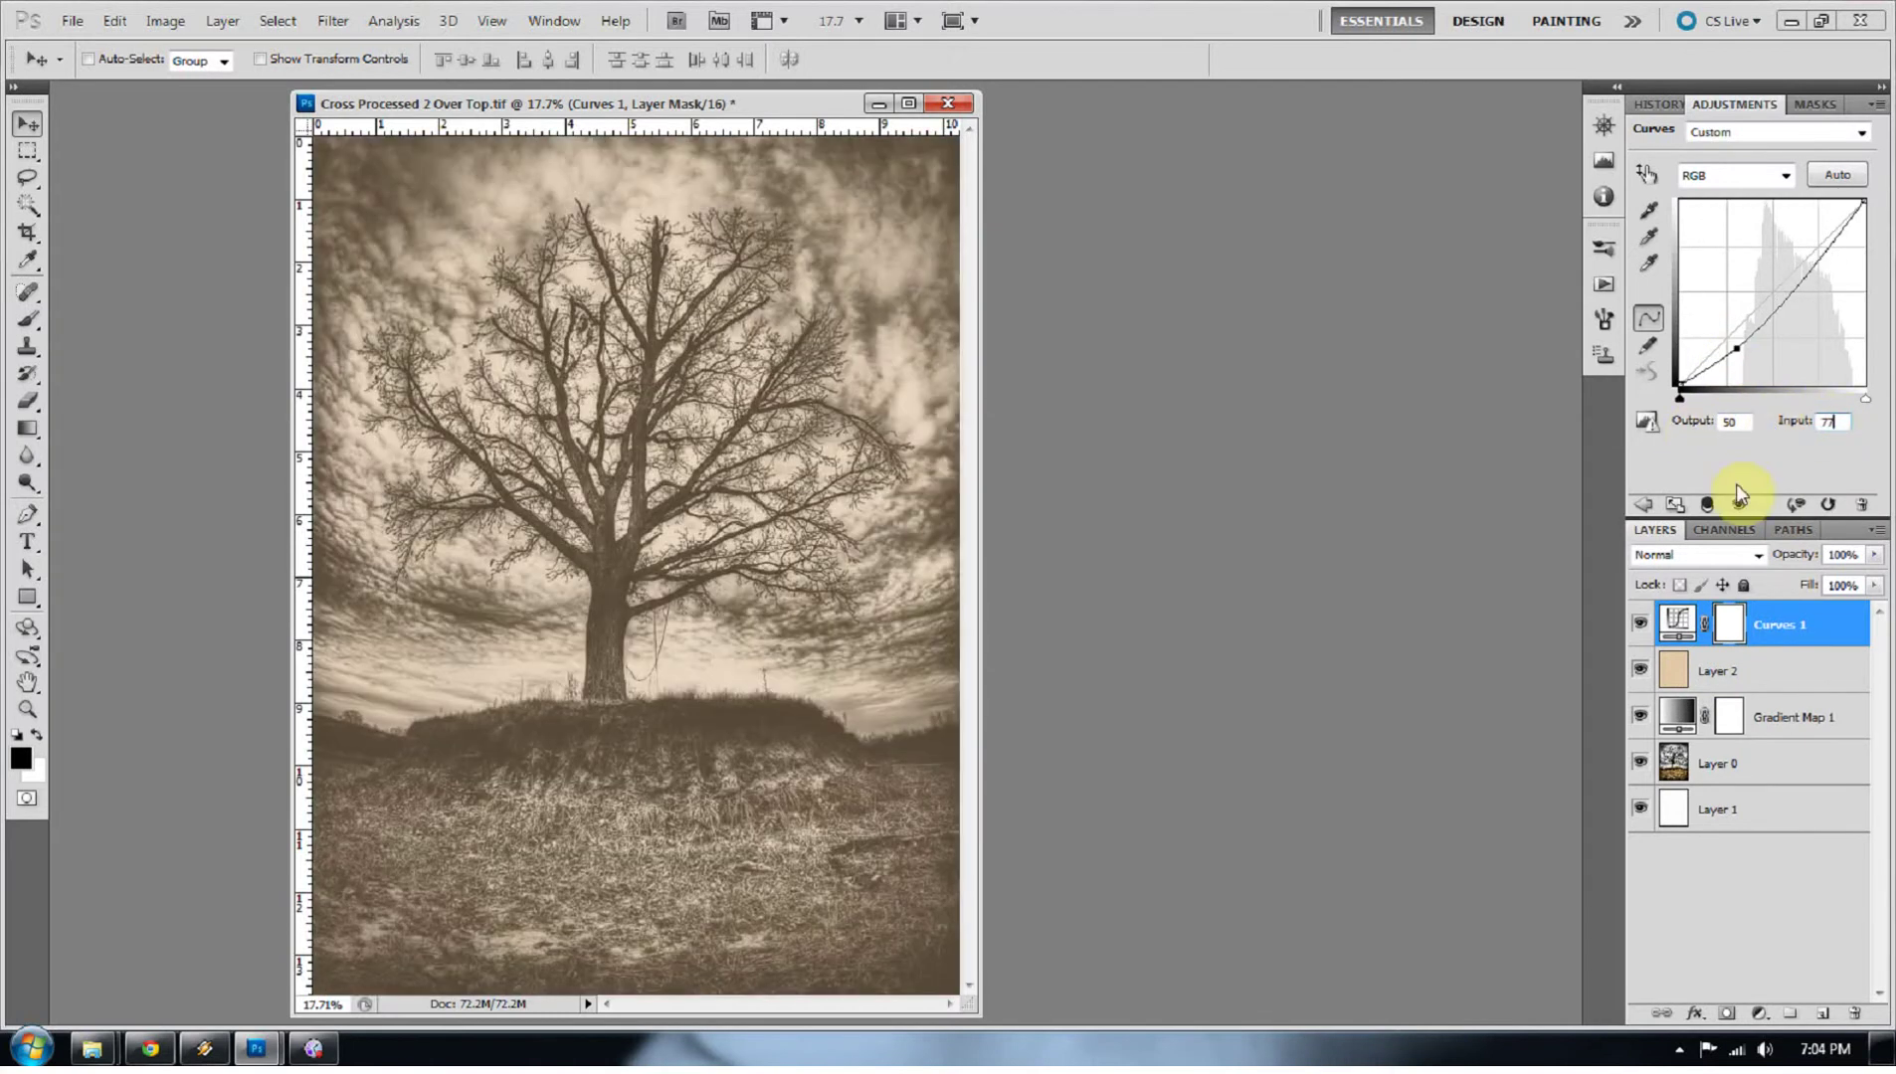
Step: Add a highlight point to the curve at output 189 and input 194
left_click(1671, 668)
left_click(1656, 631)
mouse_move(1821, 259)
left_mouse_down()
mouse_move(1809, 234)
mouse_move(1819, 248)
left_mouse_up()
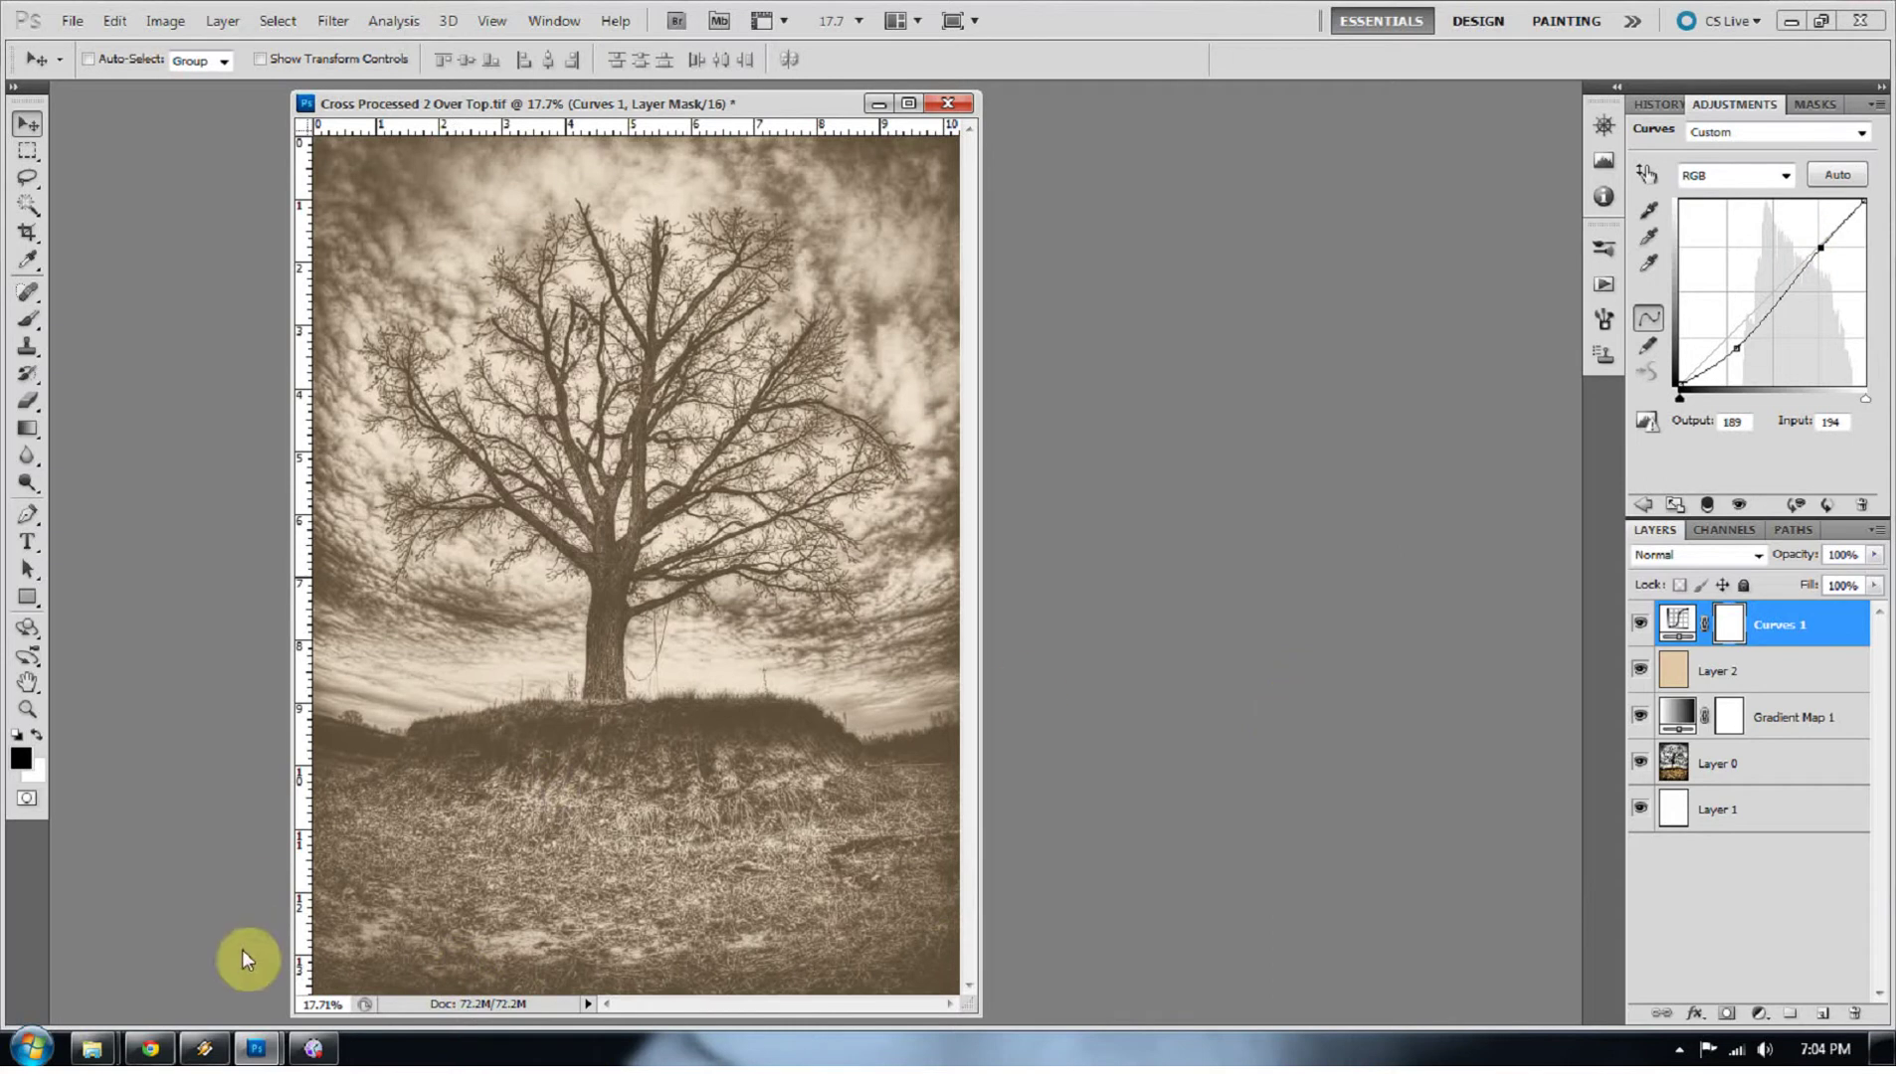
Step: Switch to Chrome to compare the toned result with the Stieglitz reference photo, and return to Photoshop
left_click(149, 1048)
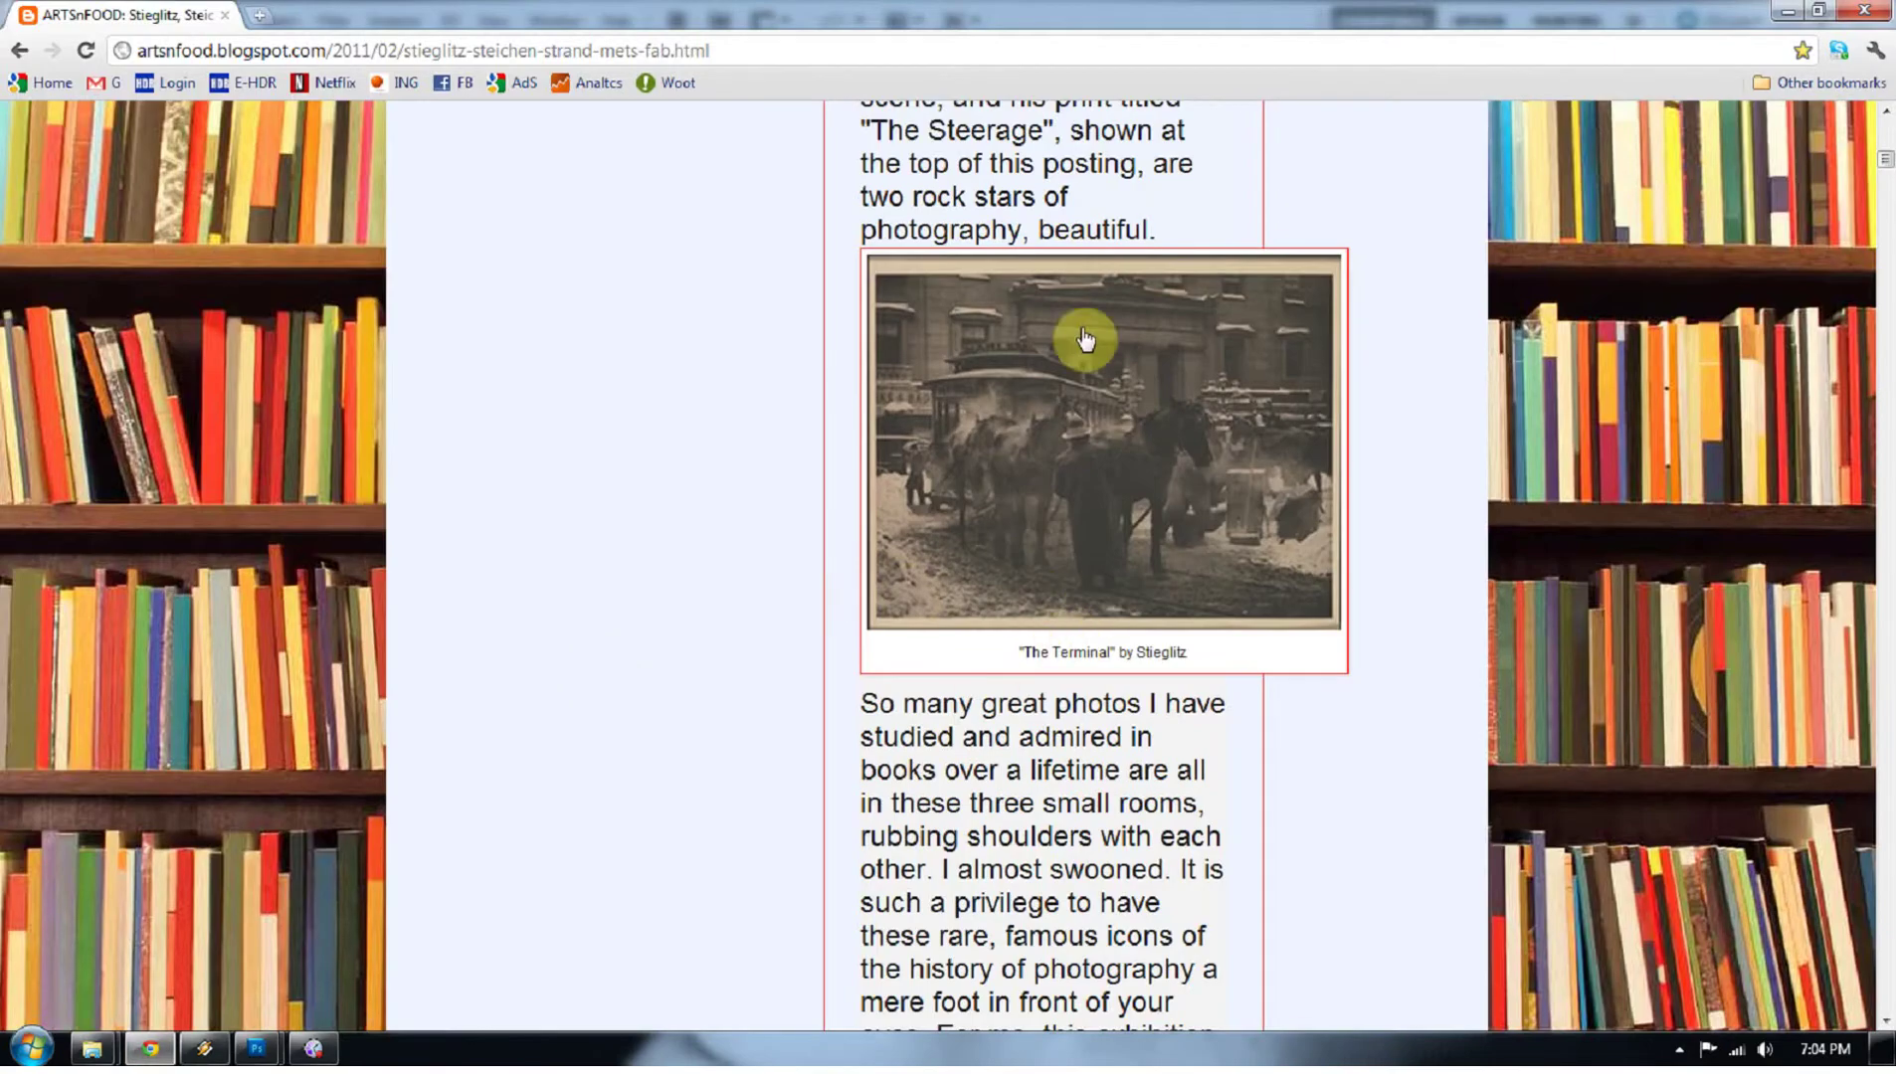
left_click(1783, 11)
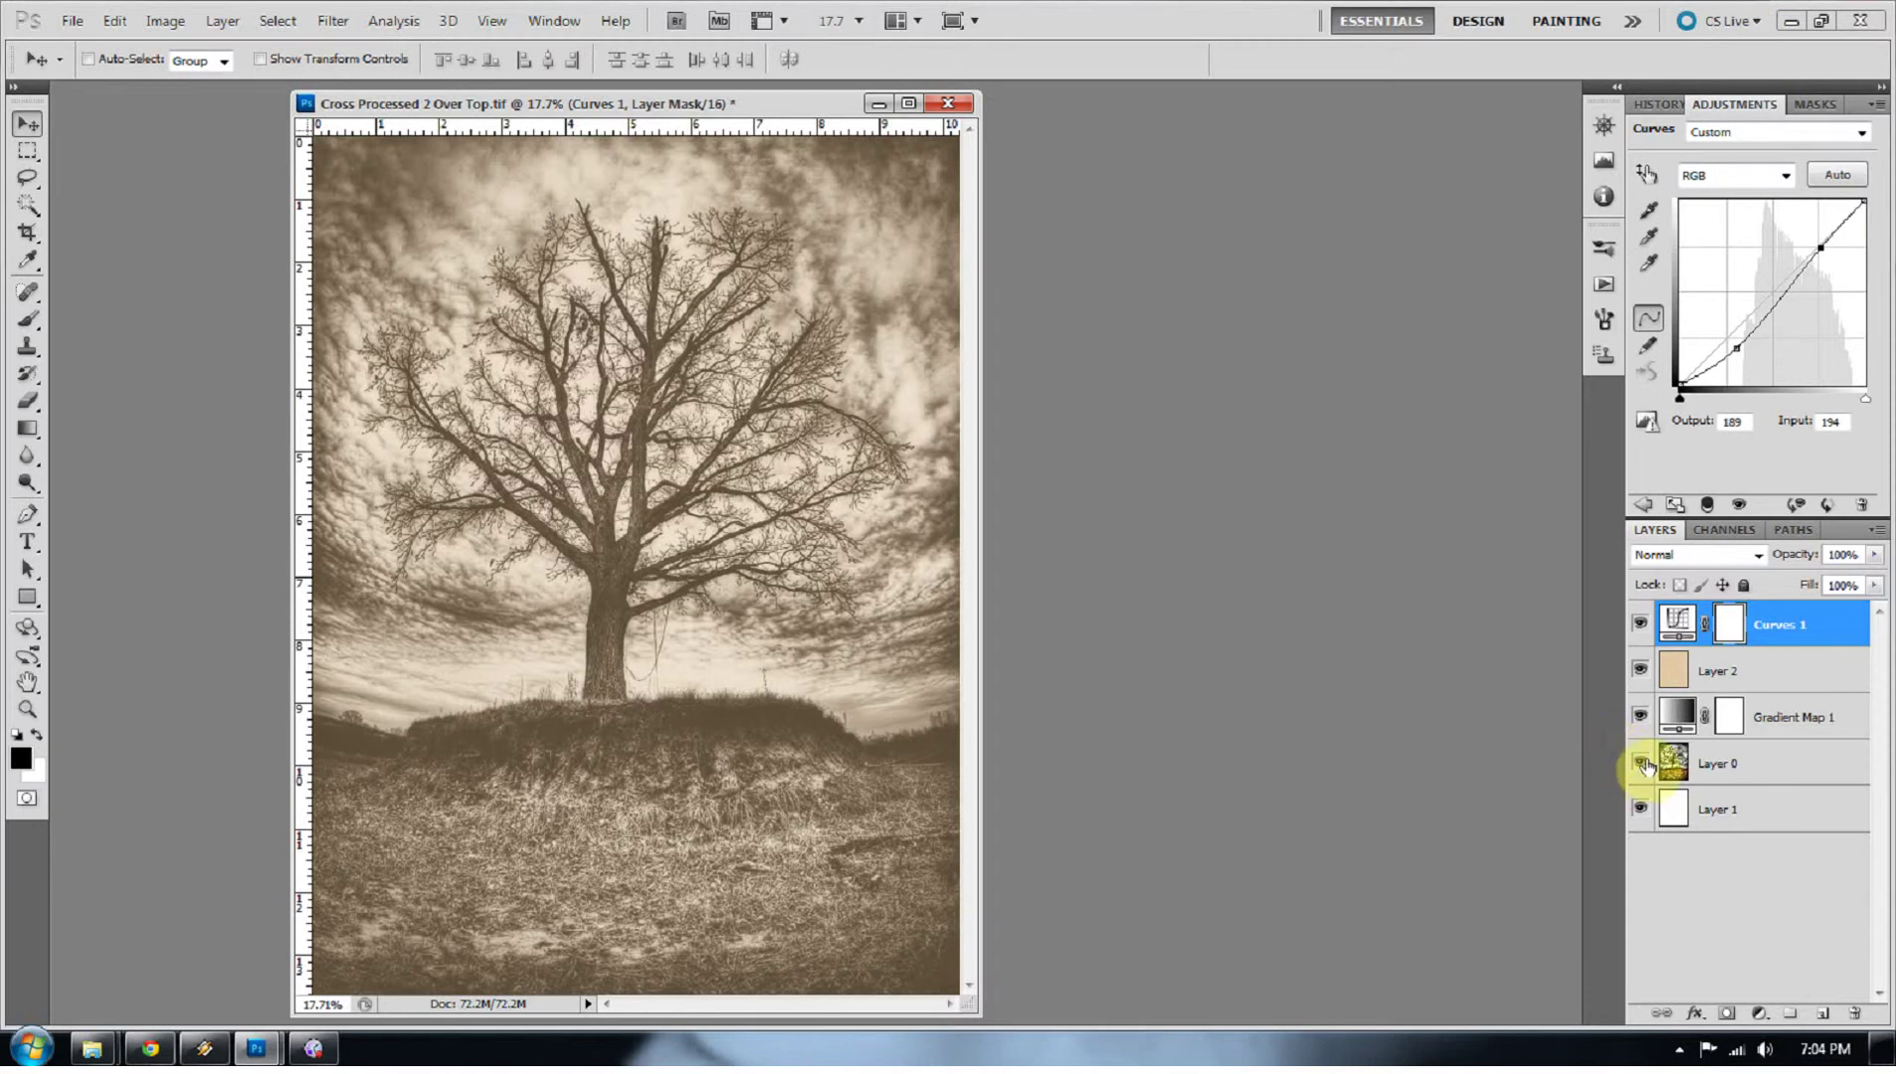
Step: Select a rectangle slightly inside the image edges and turn it into a layer mask on the tree photo, leaving a thin border
left_click(27, 150)
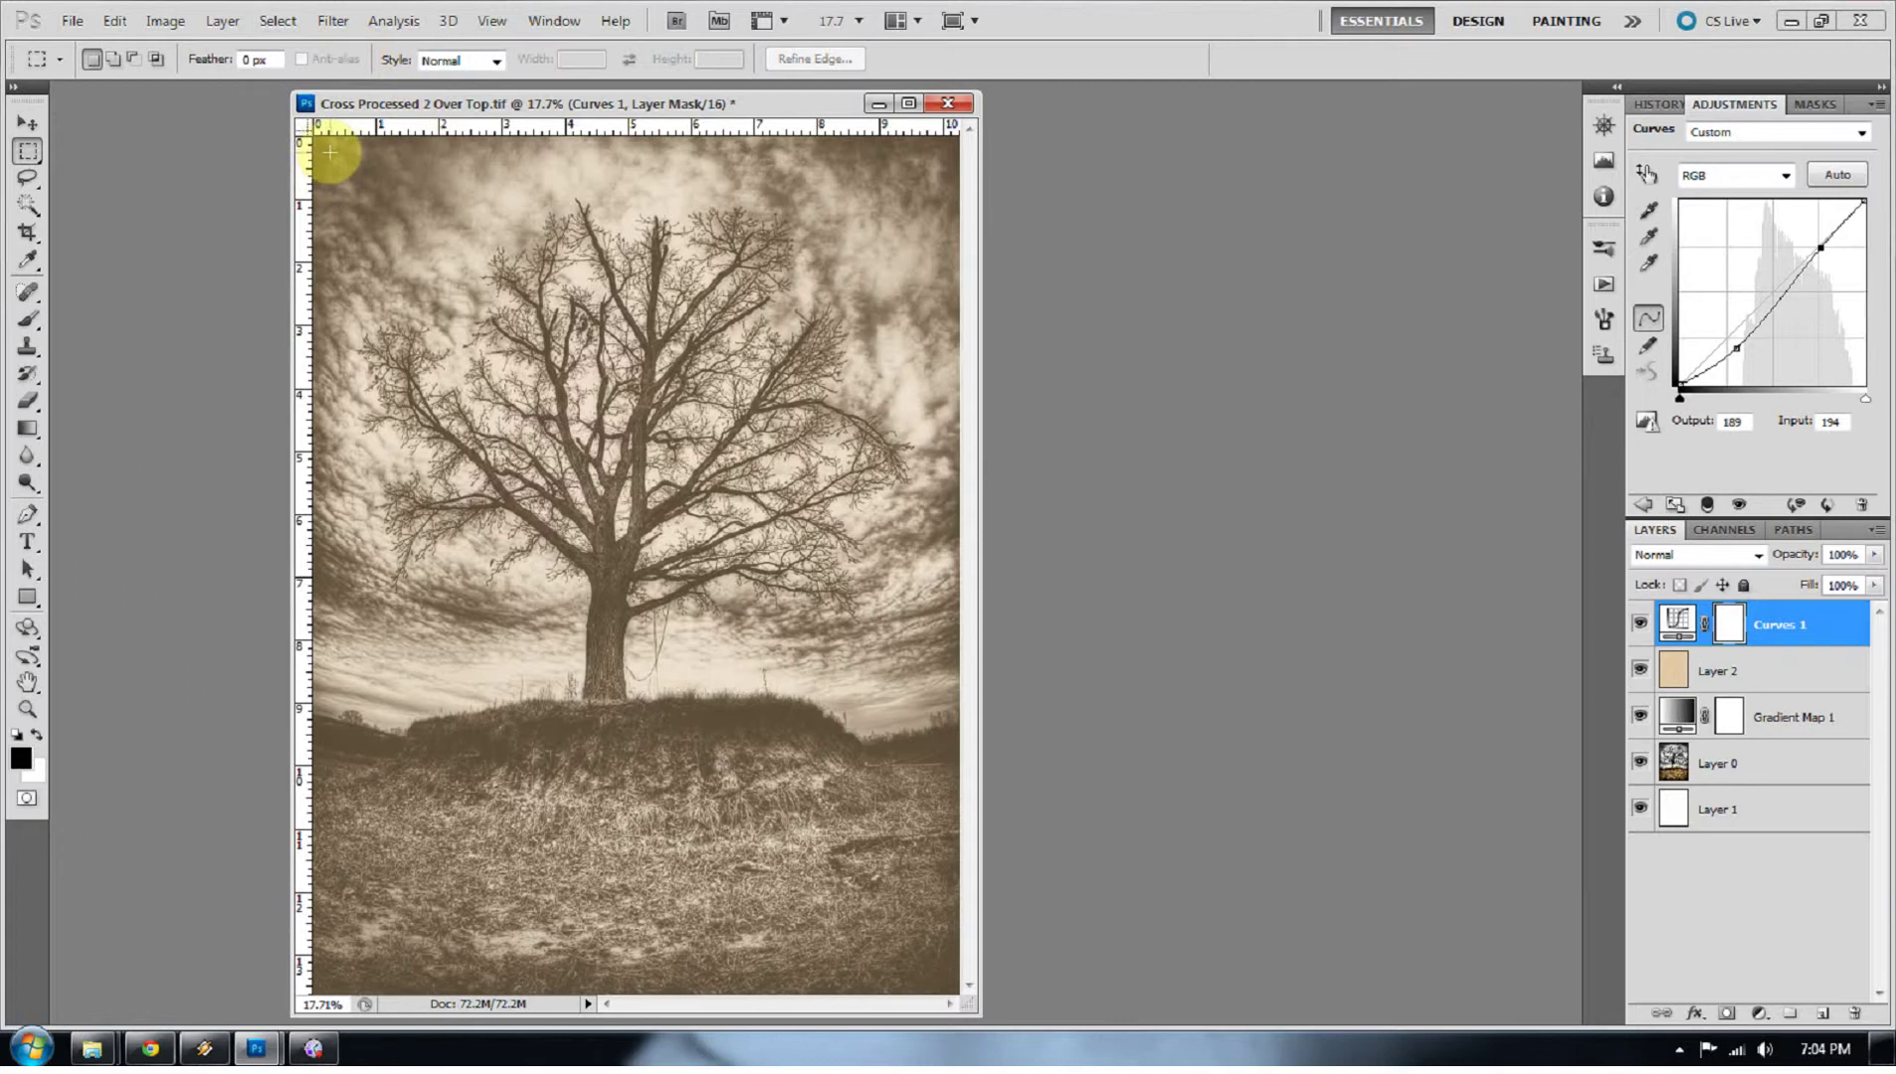
left_click_drag(329, 152, 945, 984)
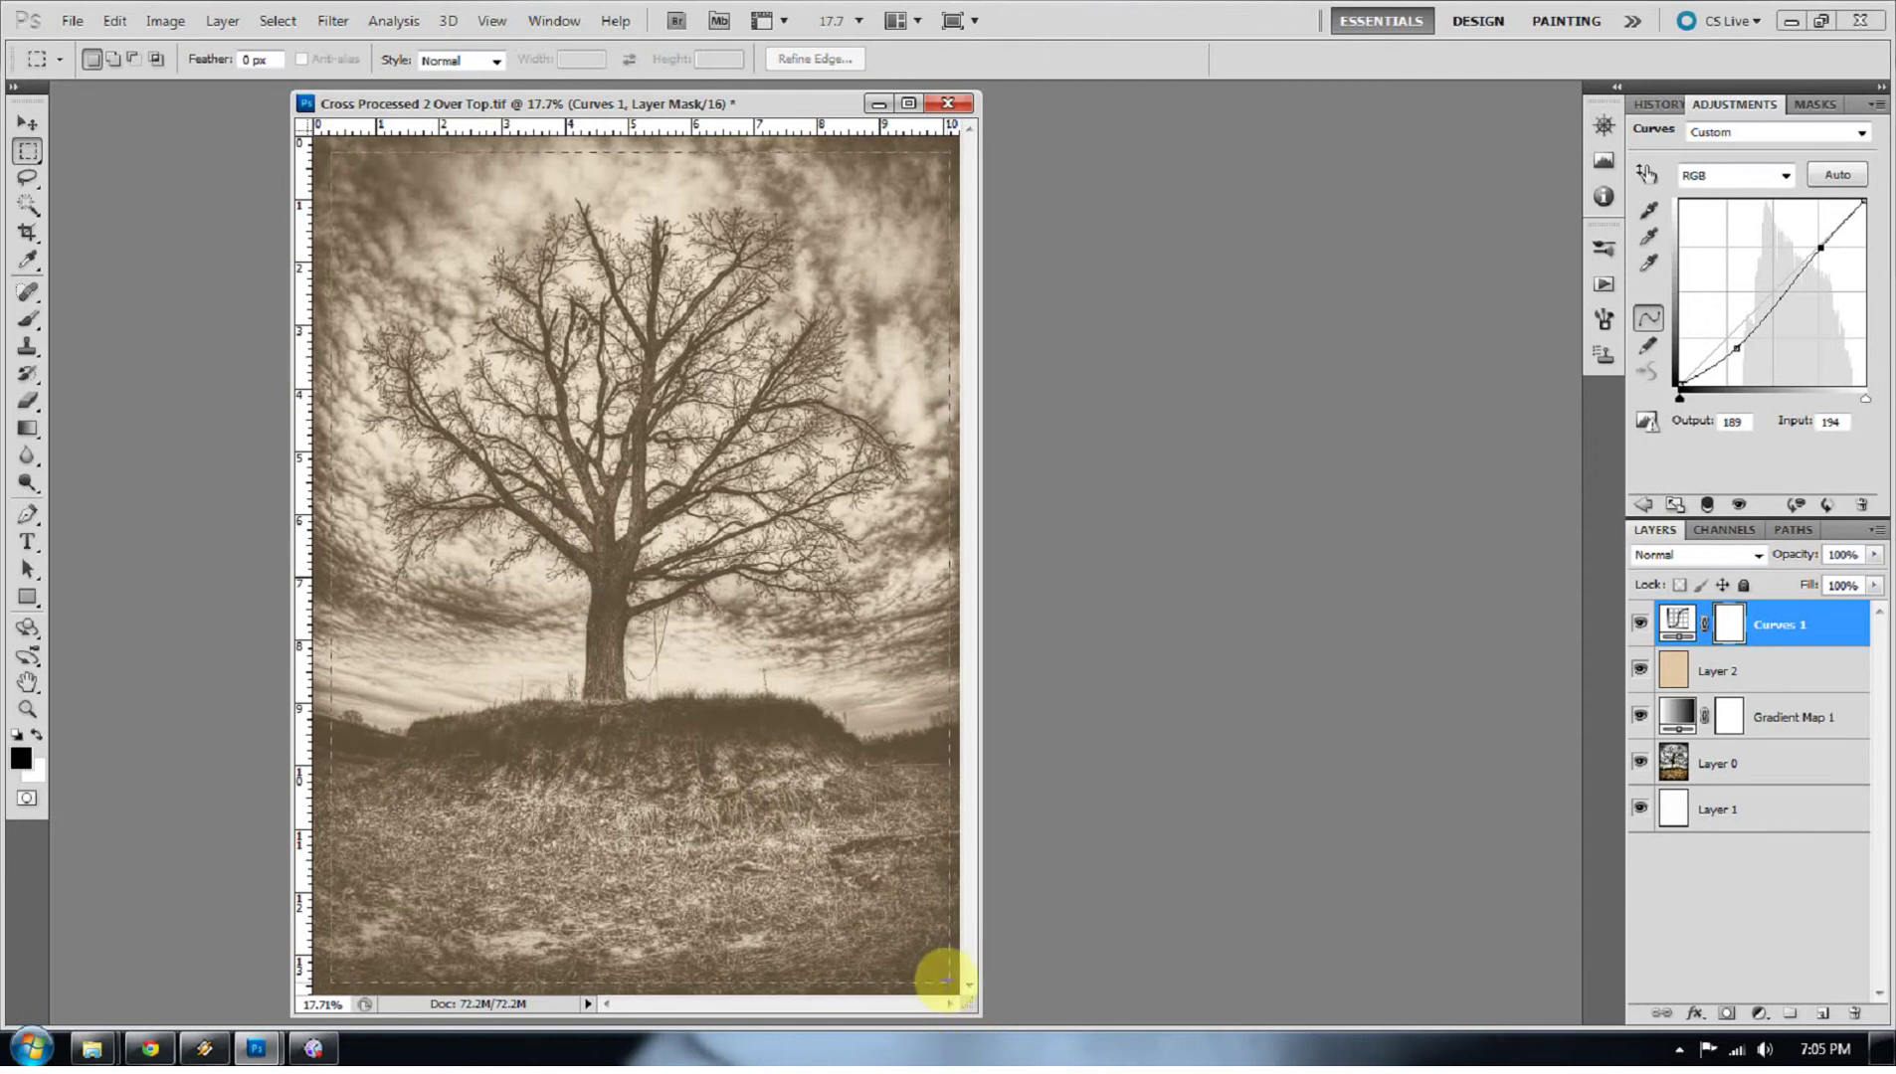
left_click_drag(945, 982, 947, 984)
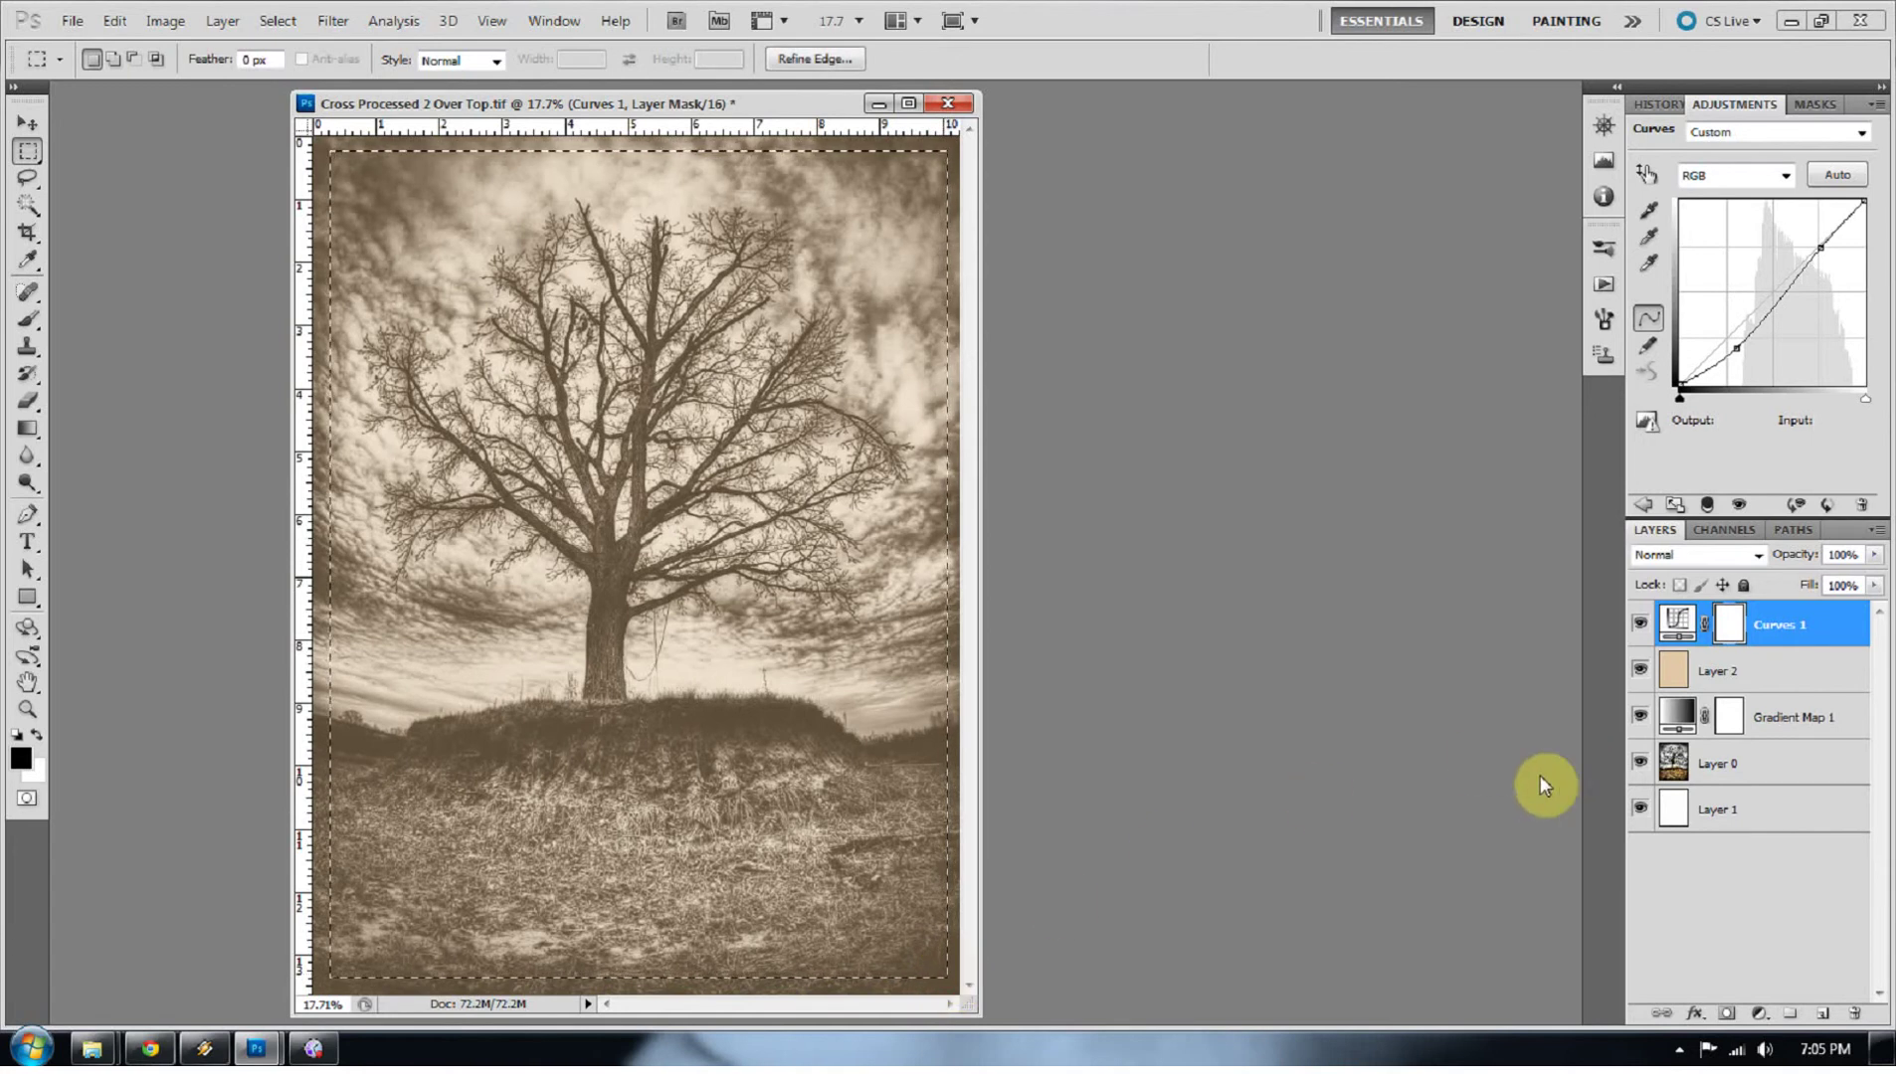
left_click(1674, 771)
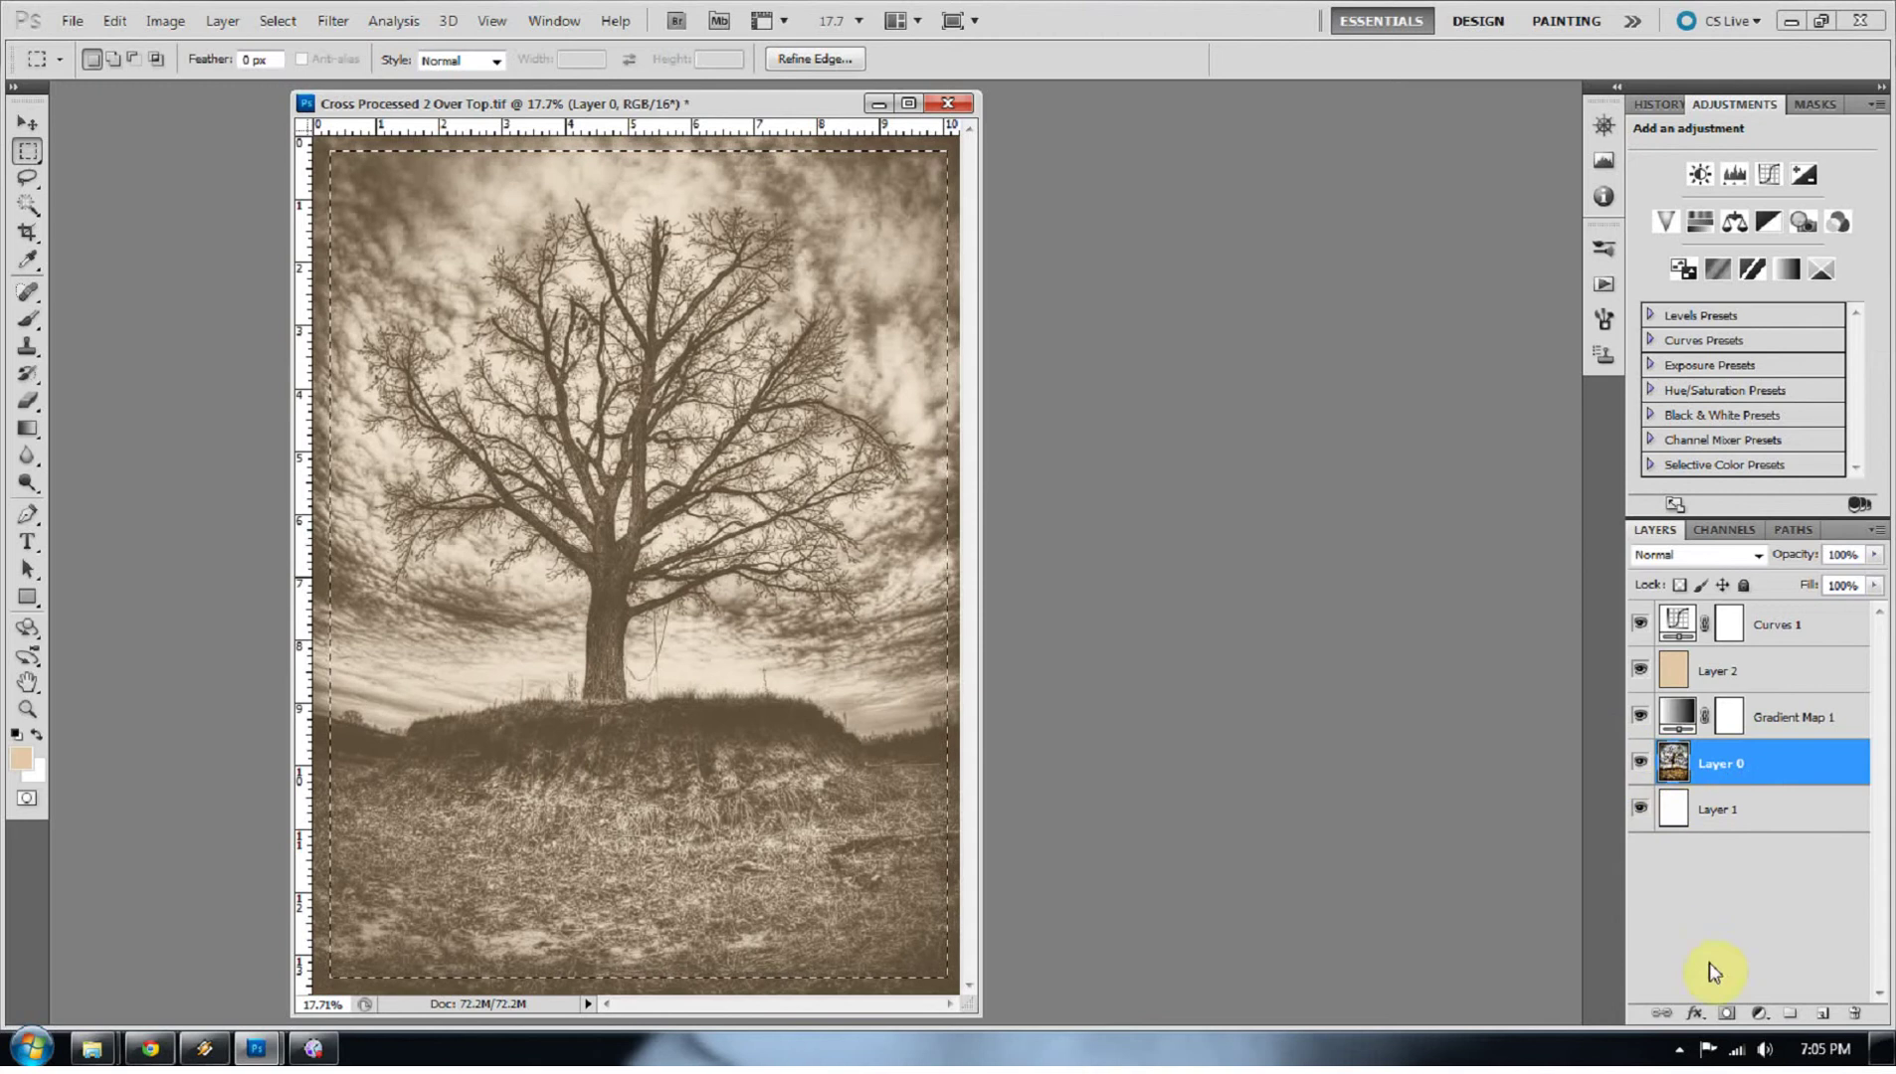
left_click(1726, 1018)
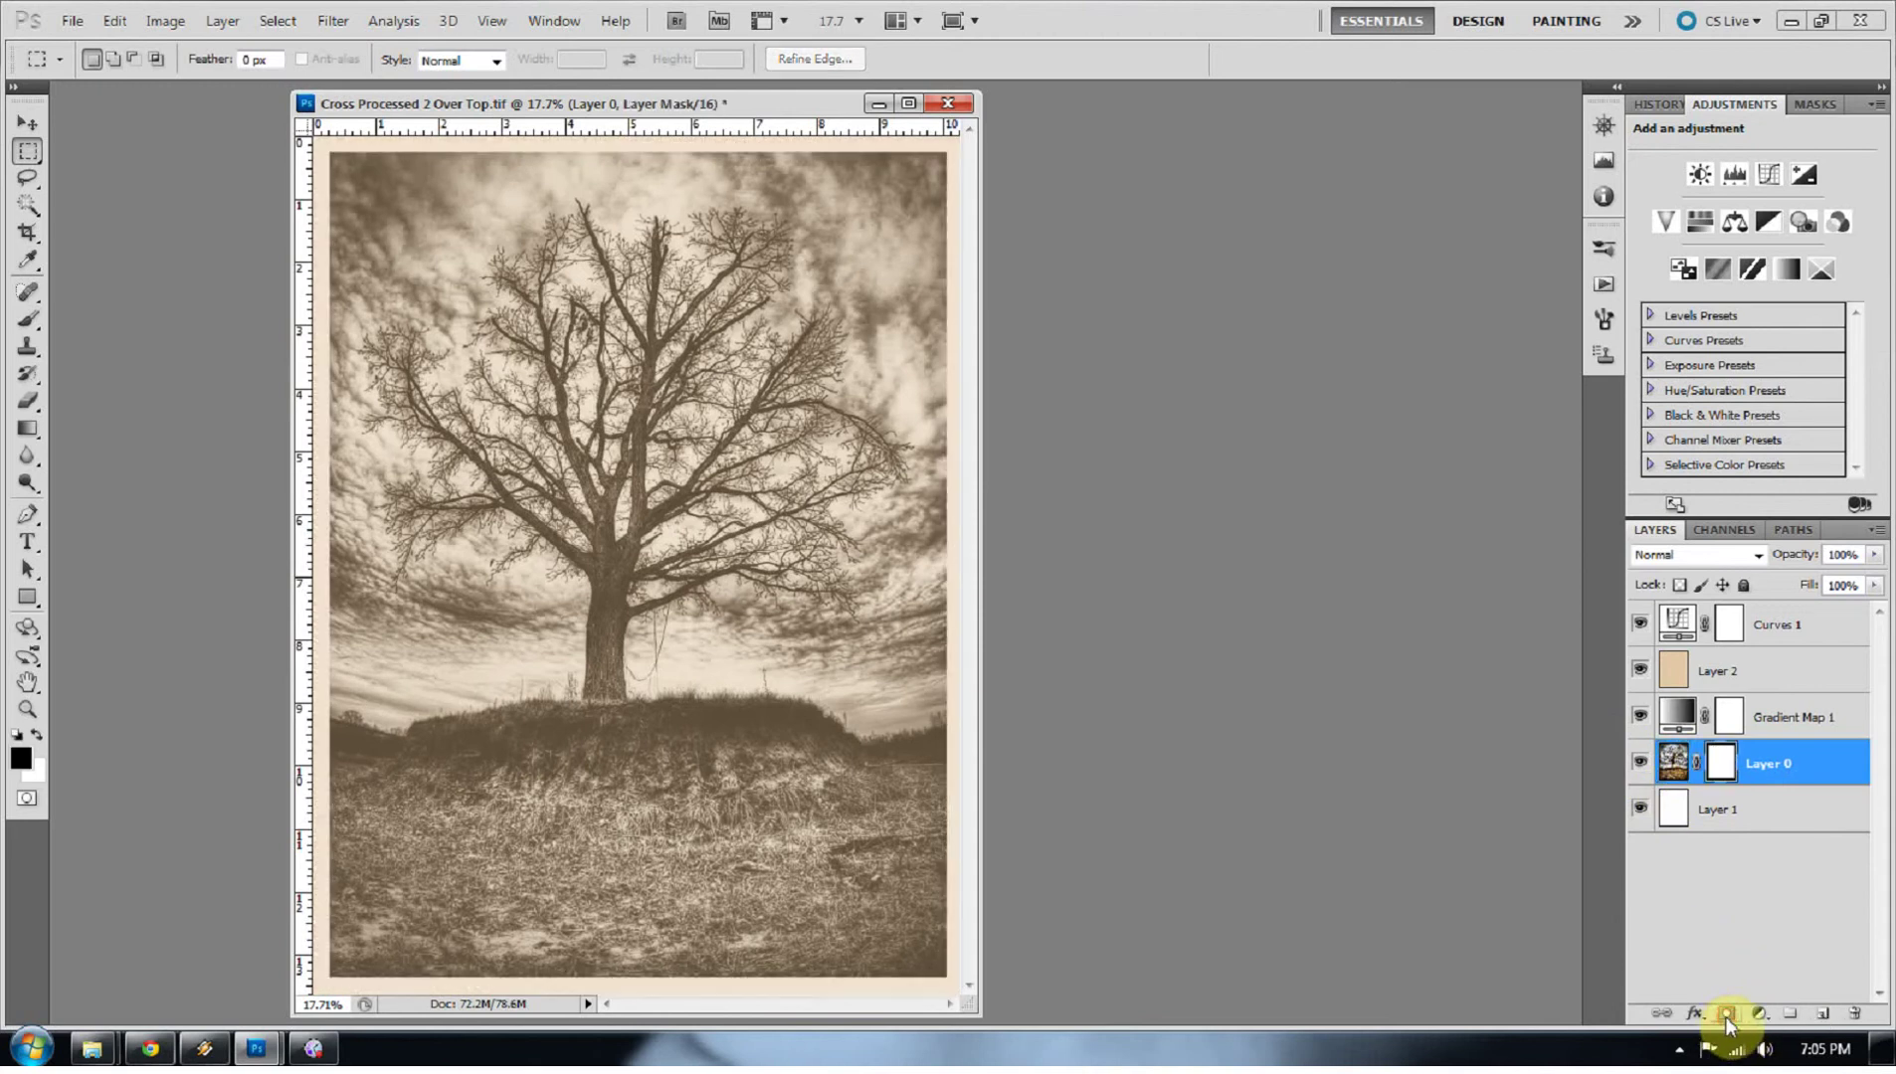
Step: Unlink Layer 0's mask and distort it, moving its upper-right corner slightly up and its lower-left corner slightly down for an uneven border
left_click(1698, 763)
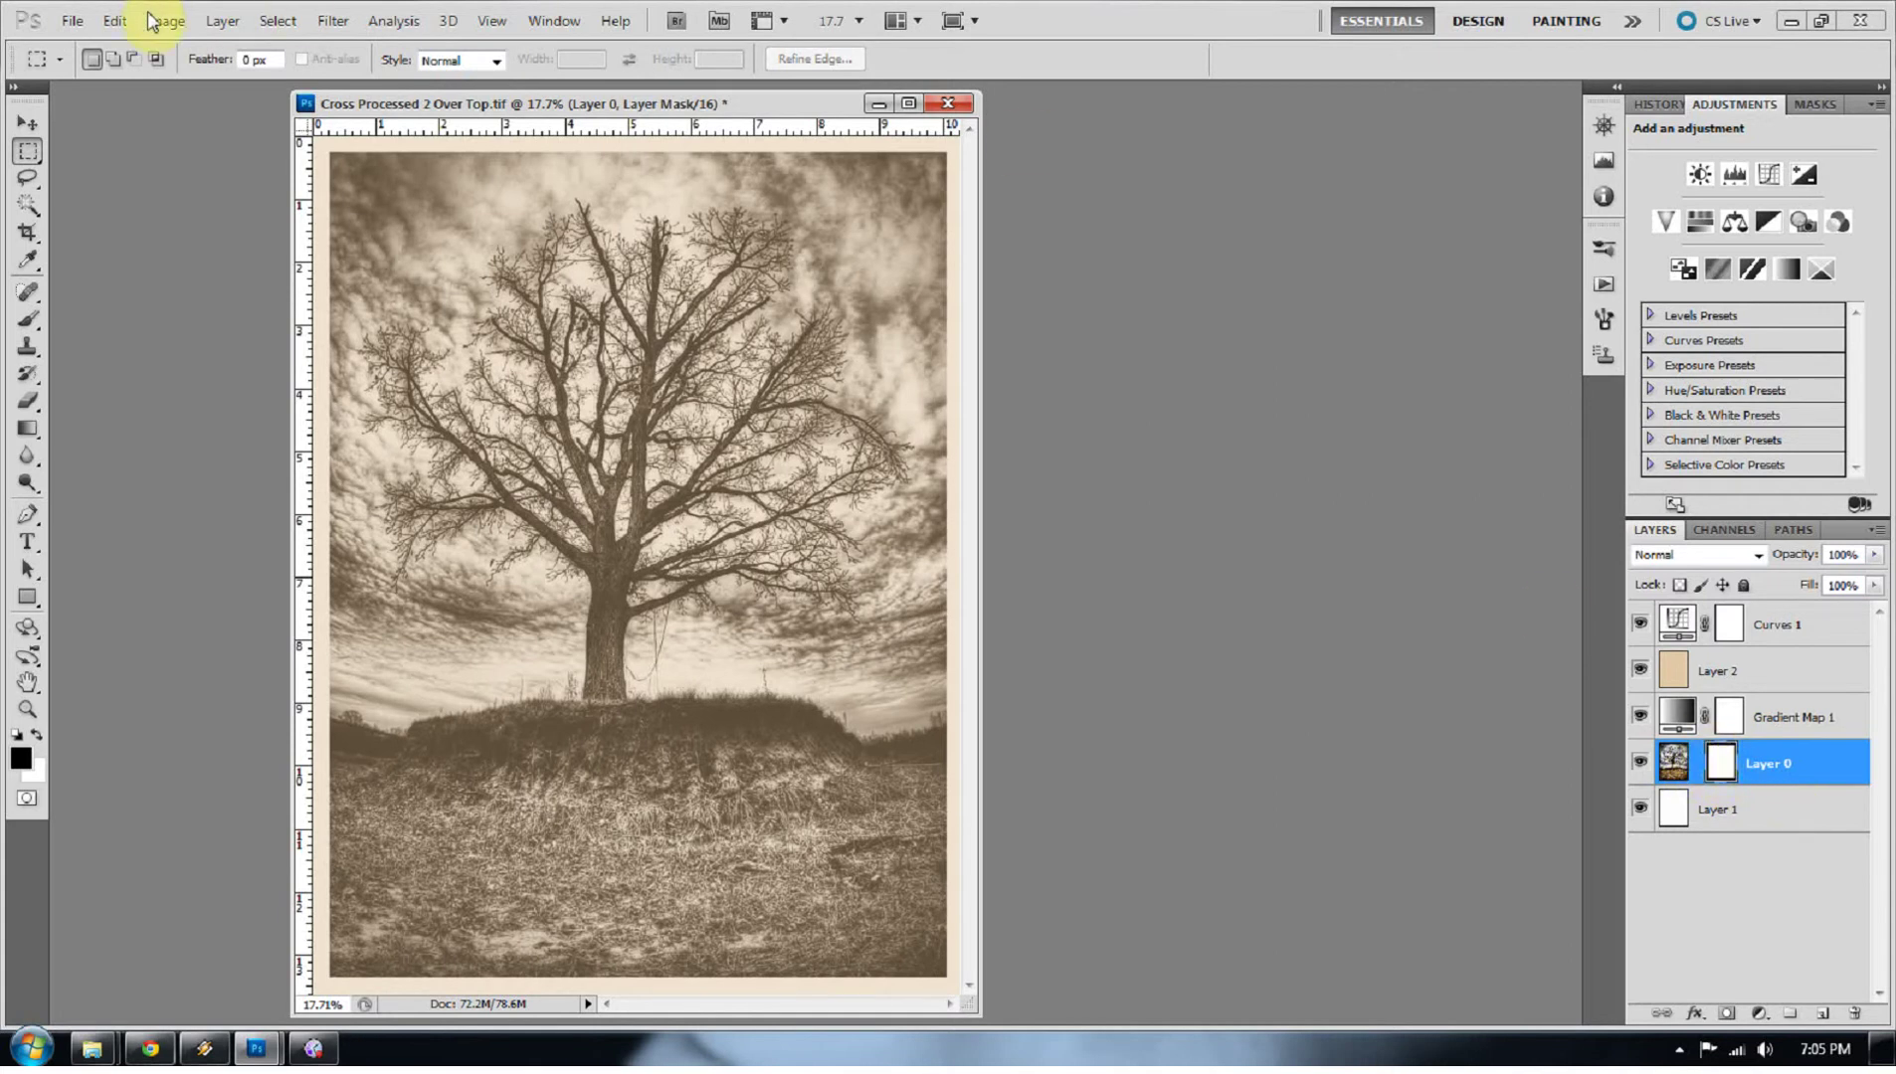
left_click(115, 20)
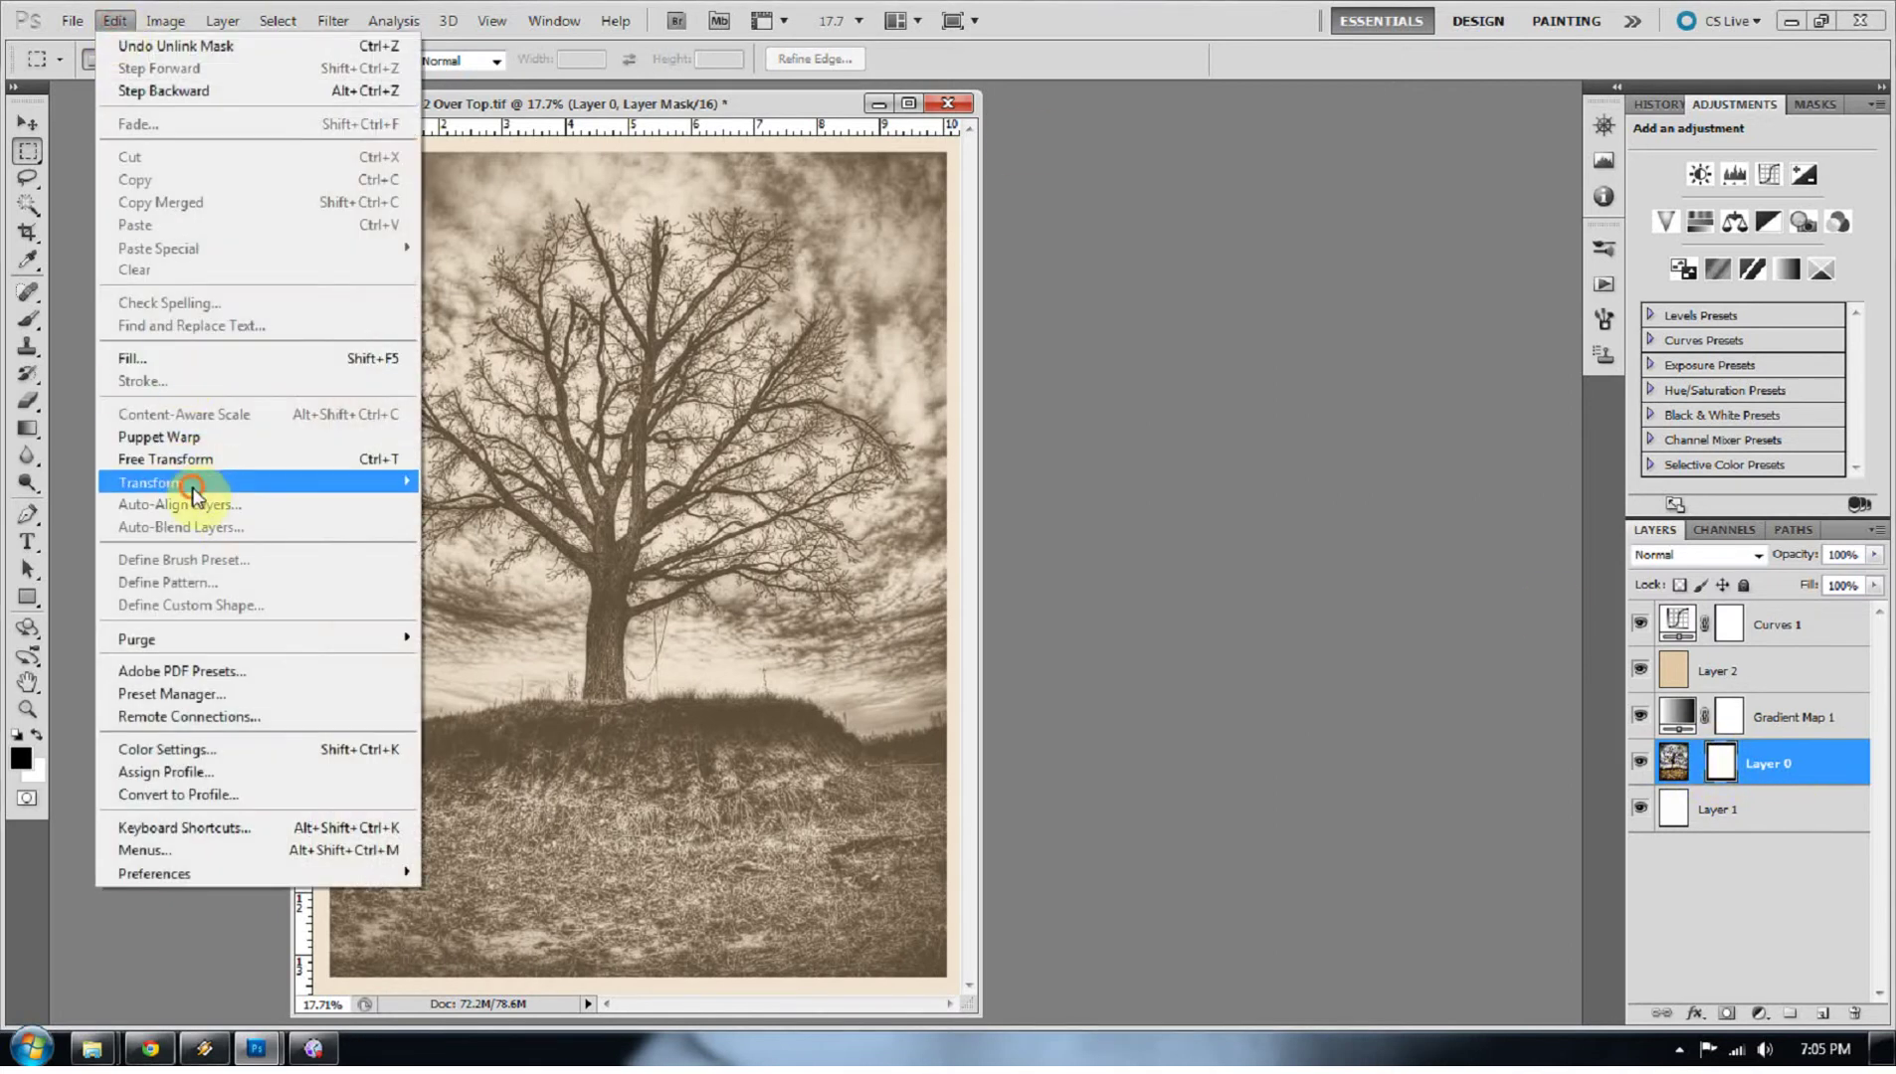
mouse_move(189, 483)
left_click(447, 582)
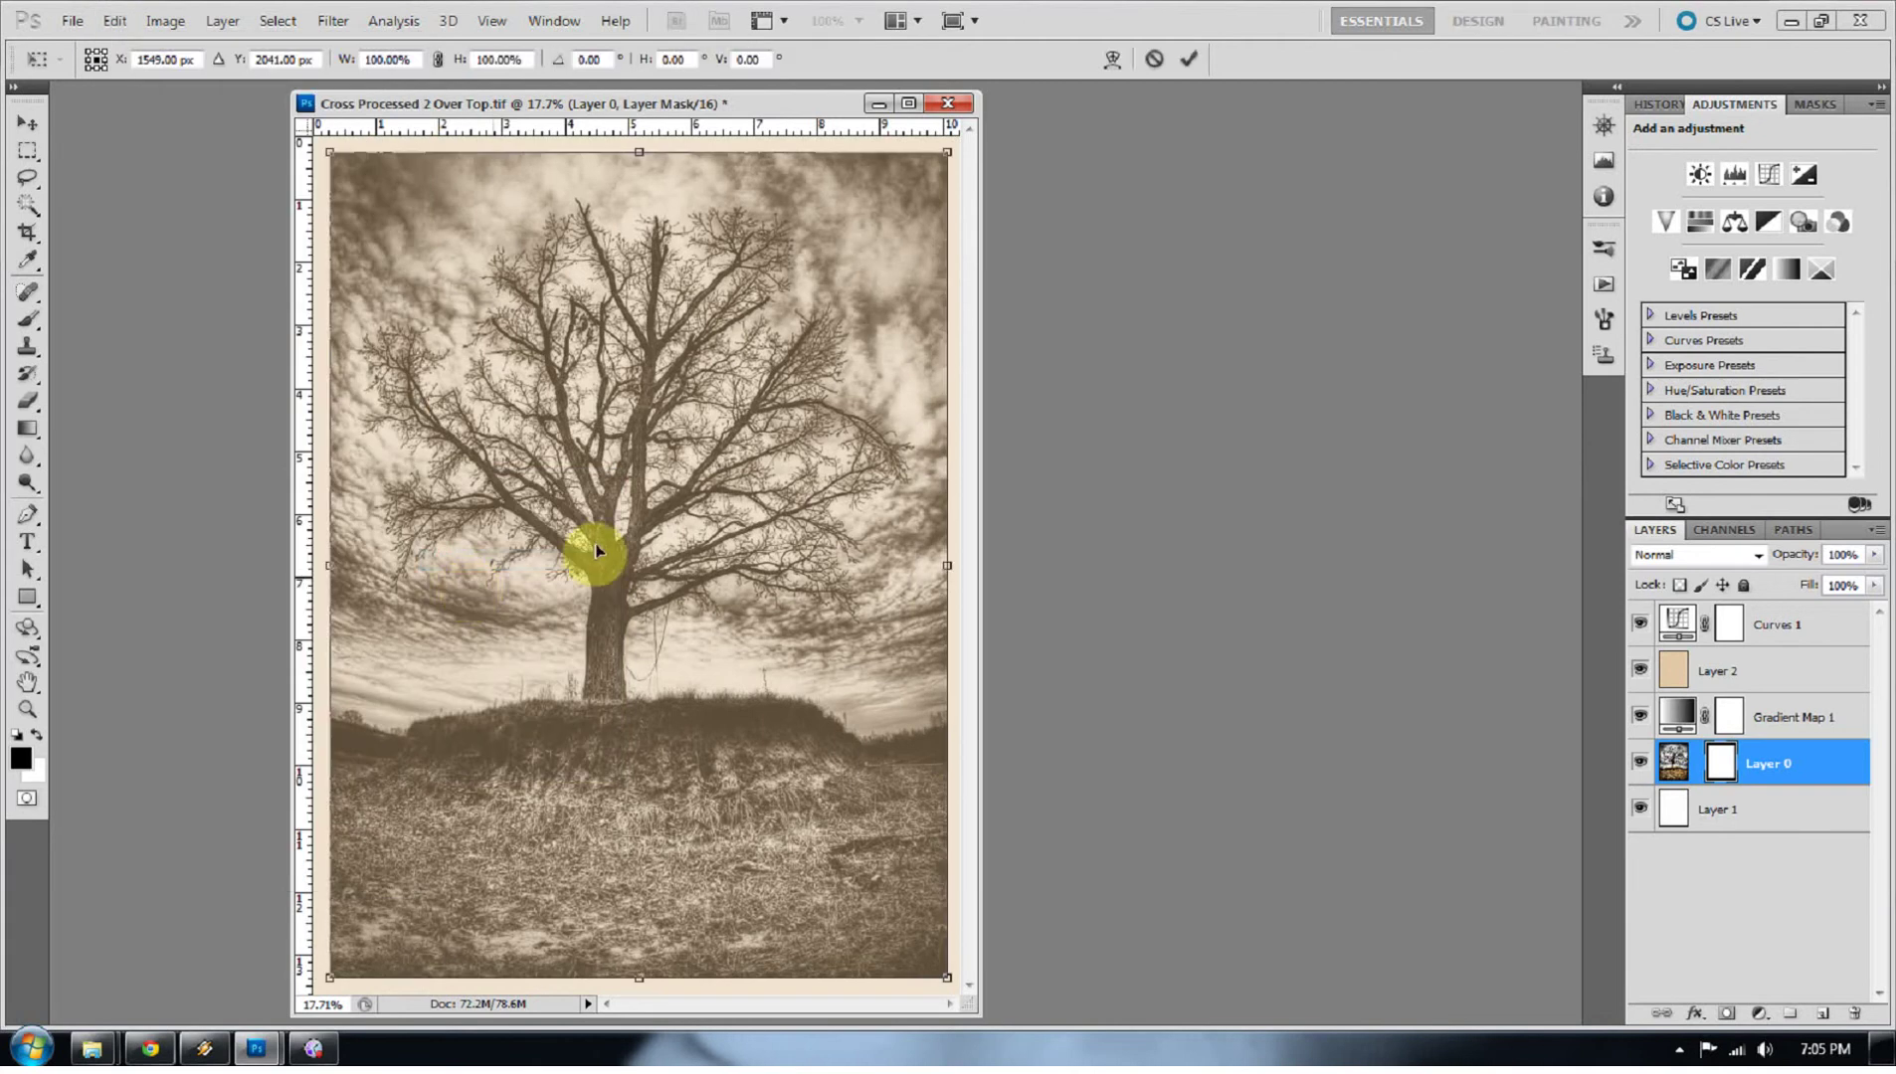
left_click_drag(947, 152, 955, 147)
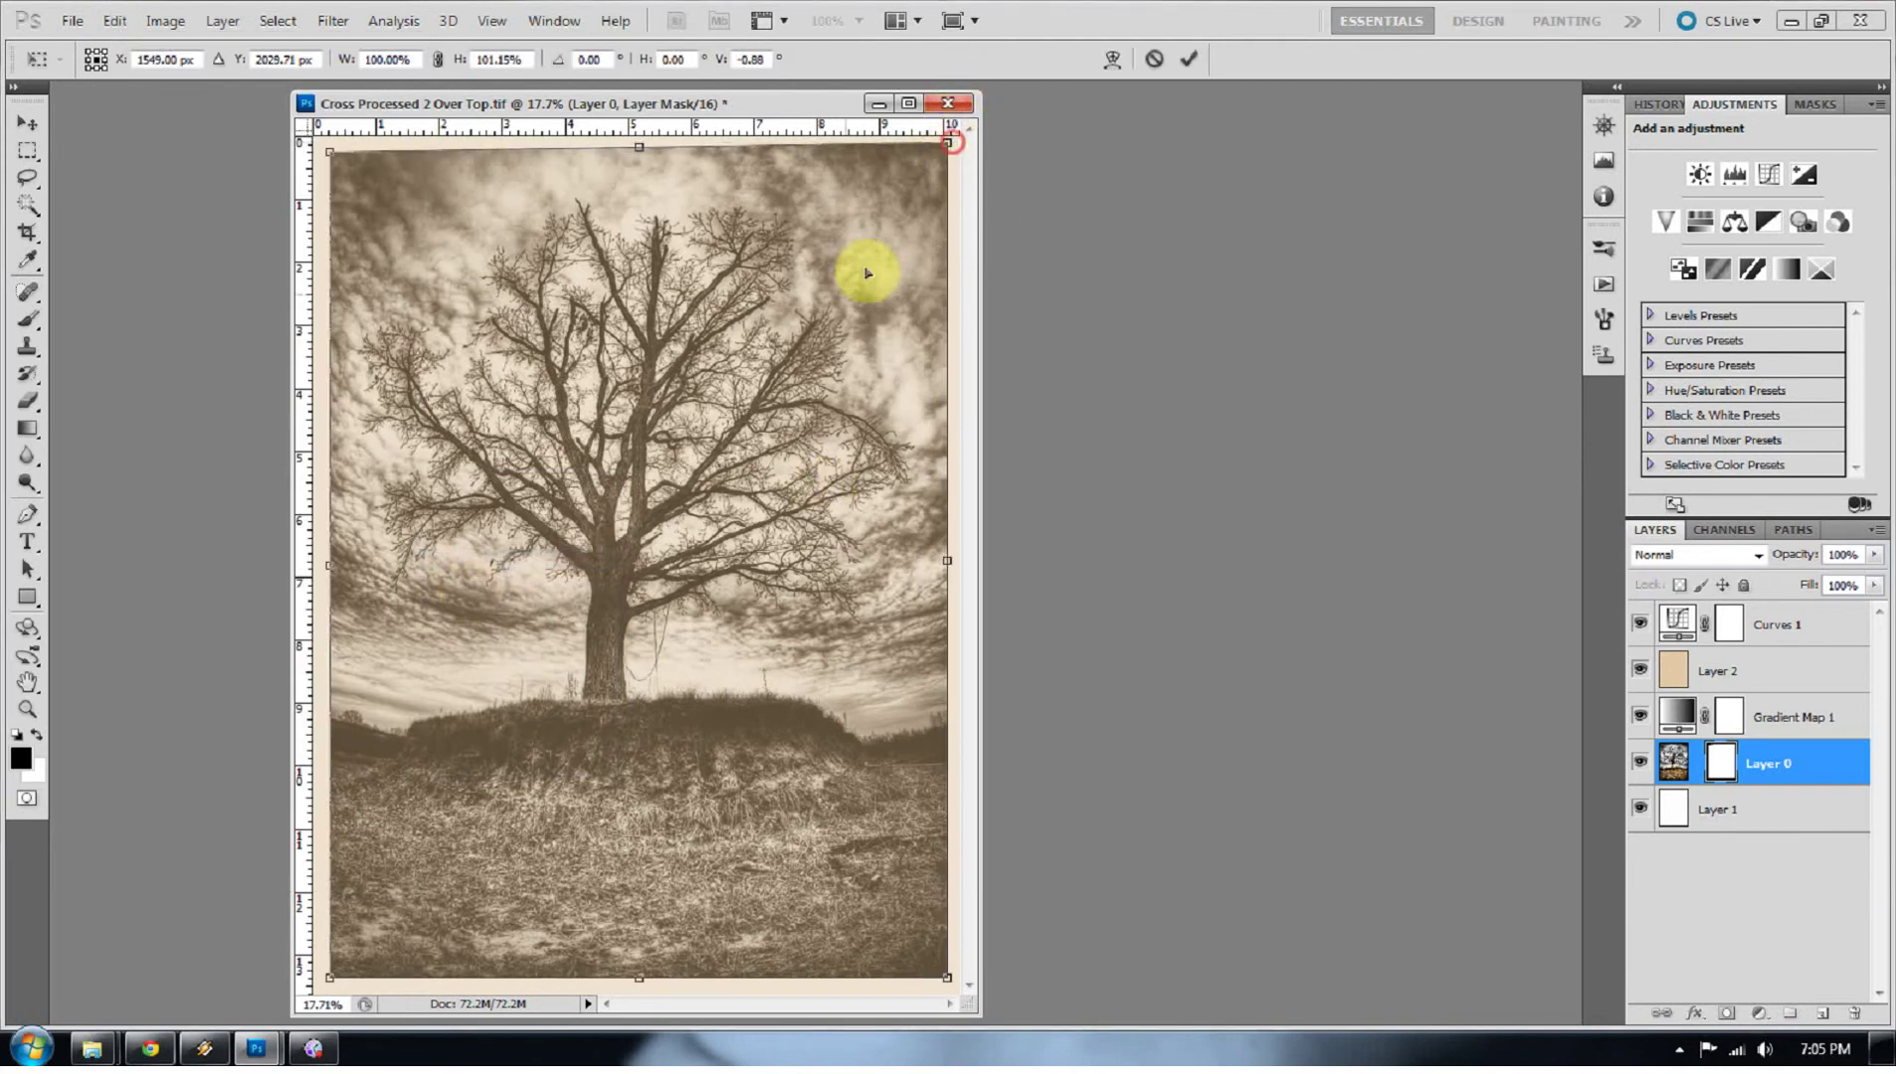
left_click_drag(318, 980, 330, 990)
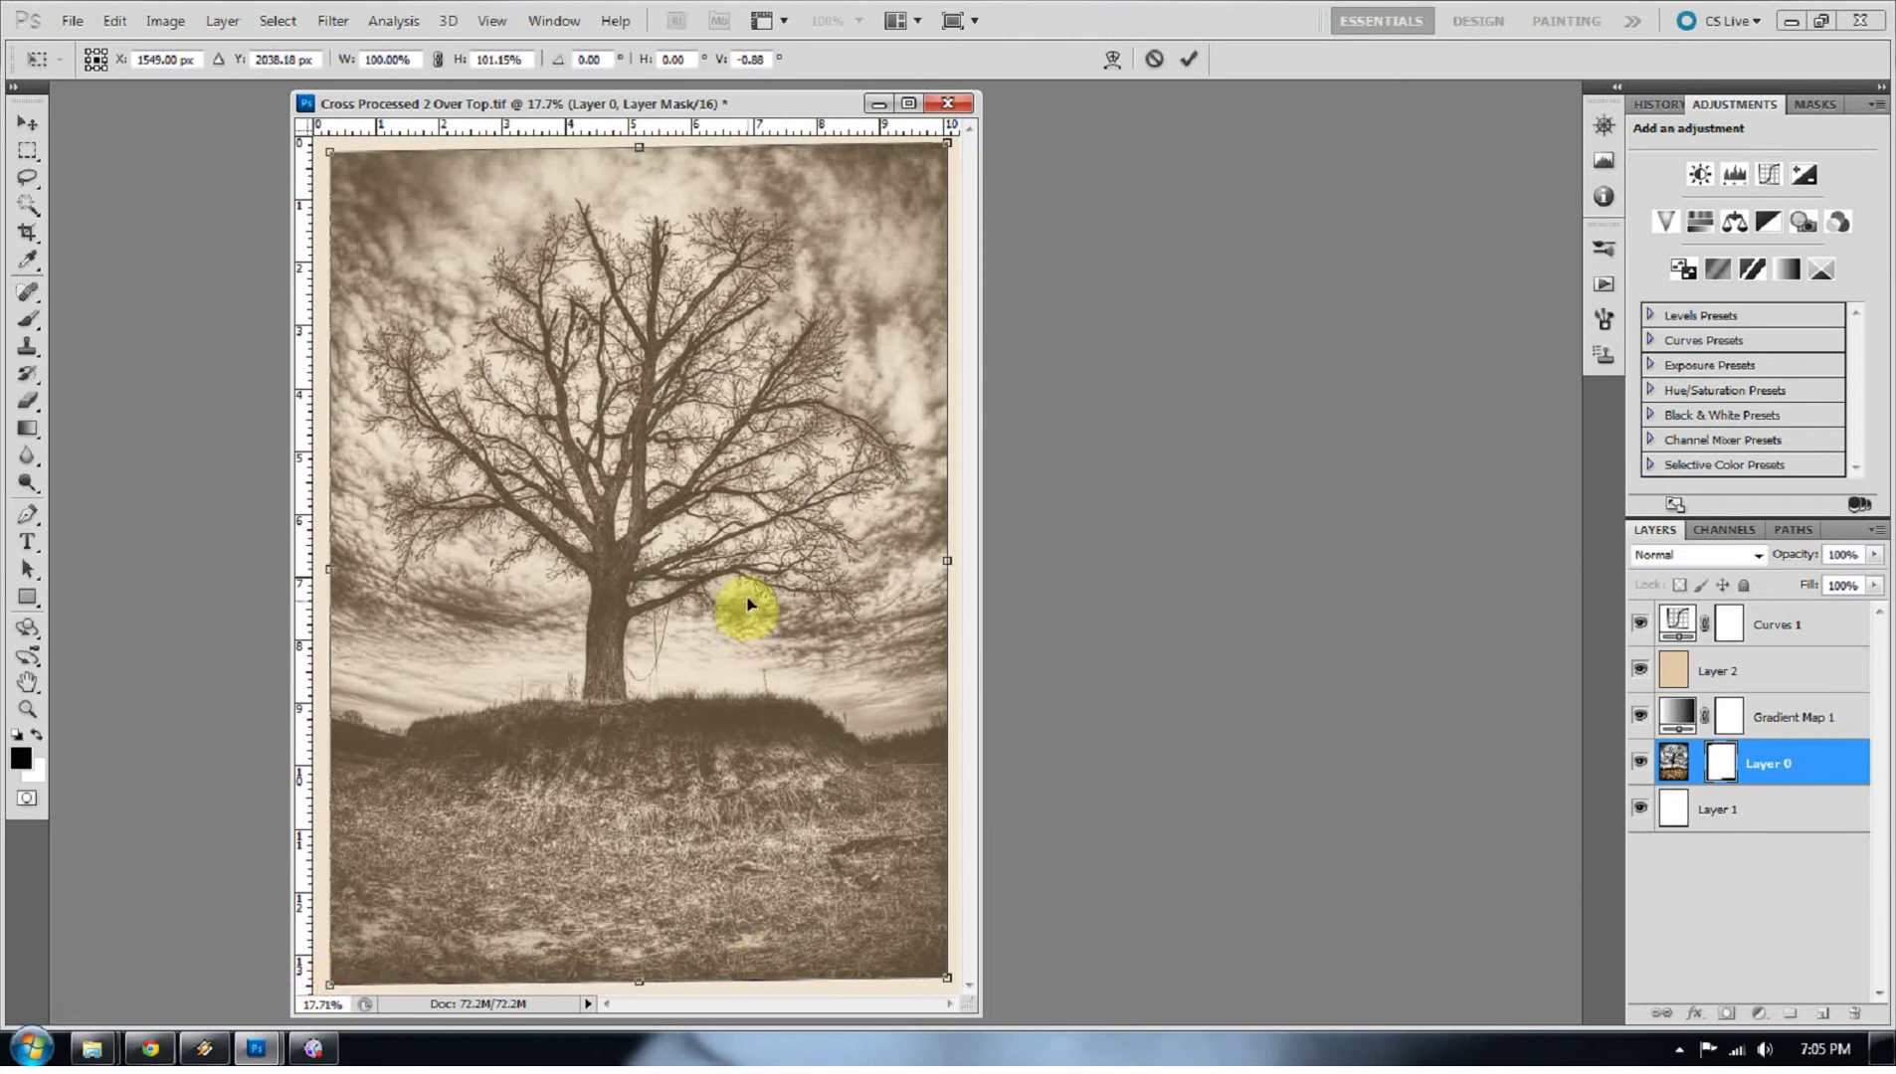
key("Return")
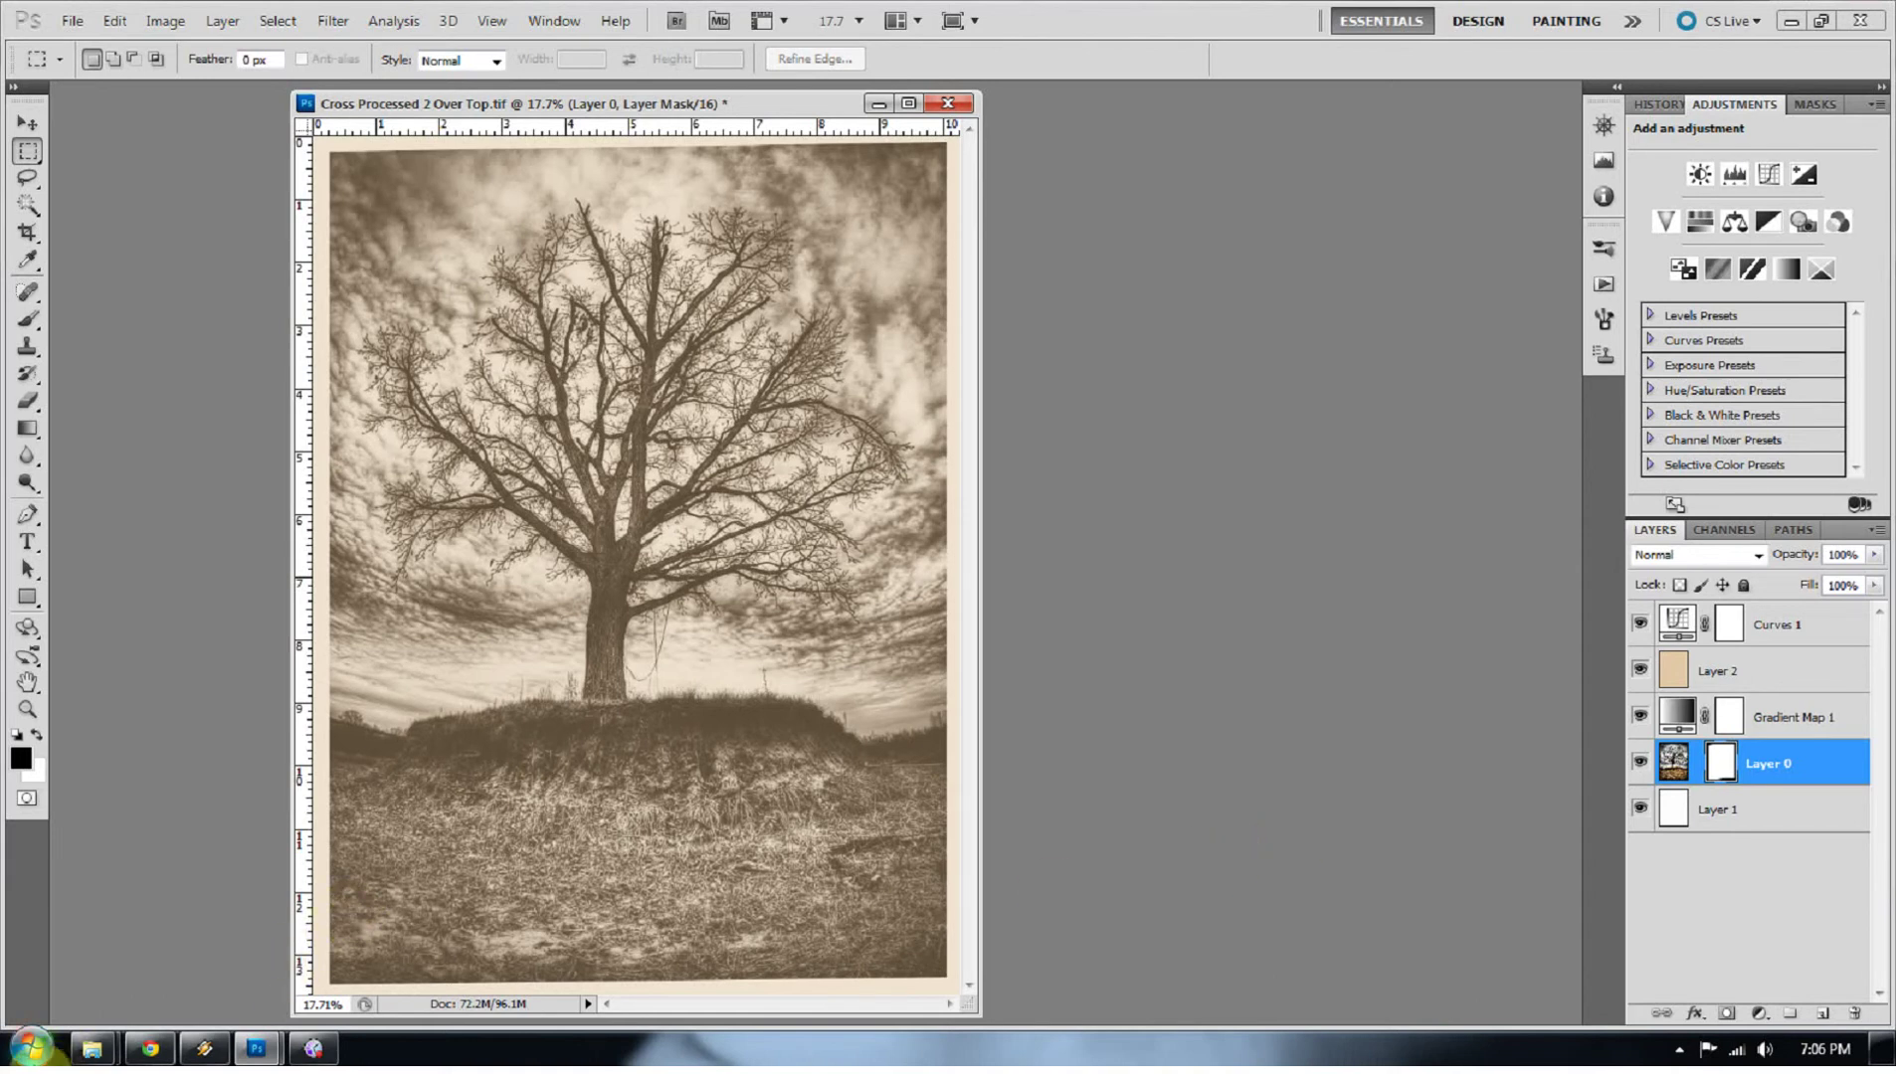
mouse_move(133, 1022)
left_click(375, 841)
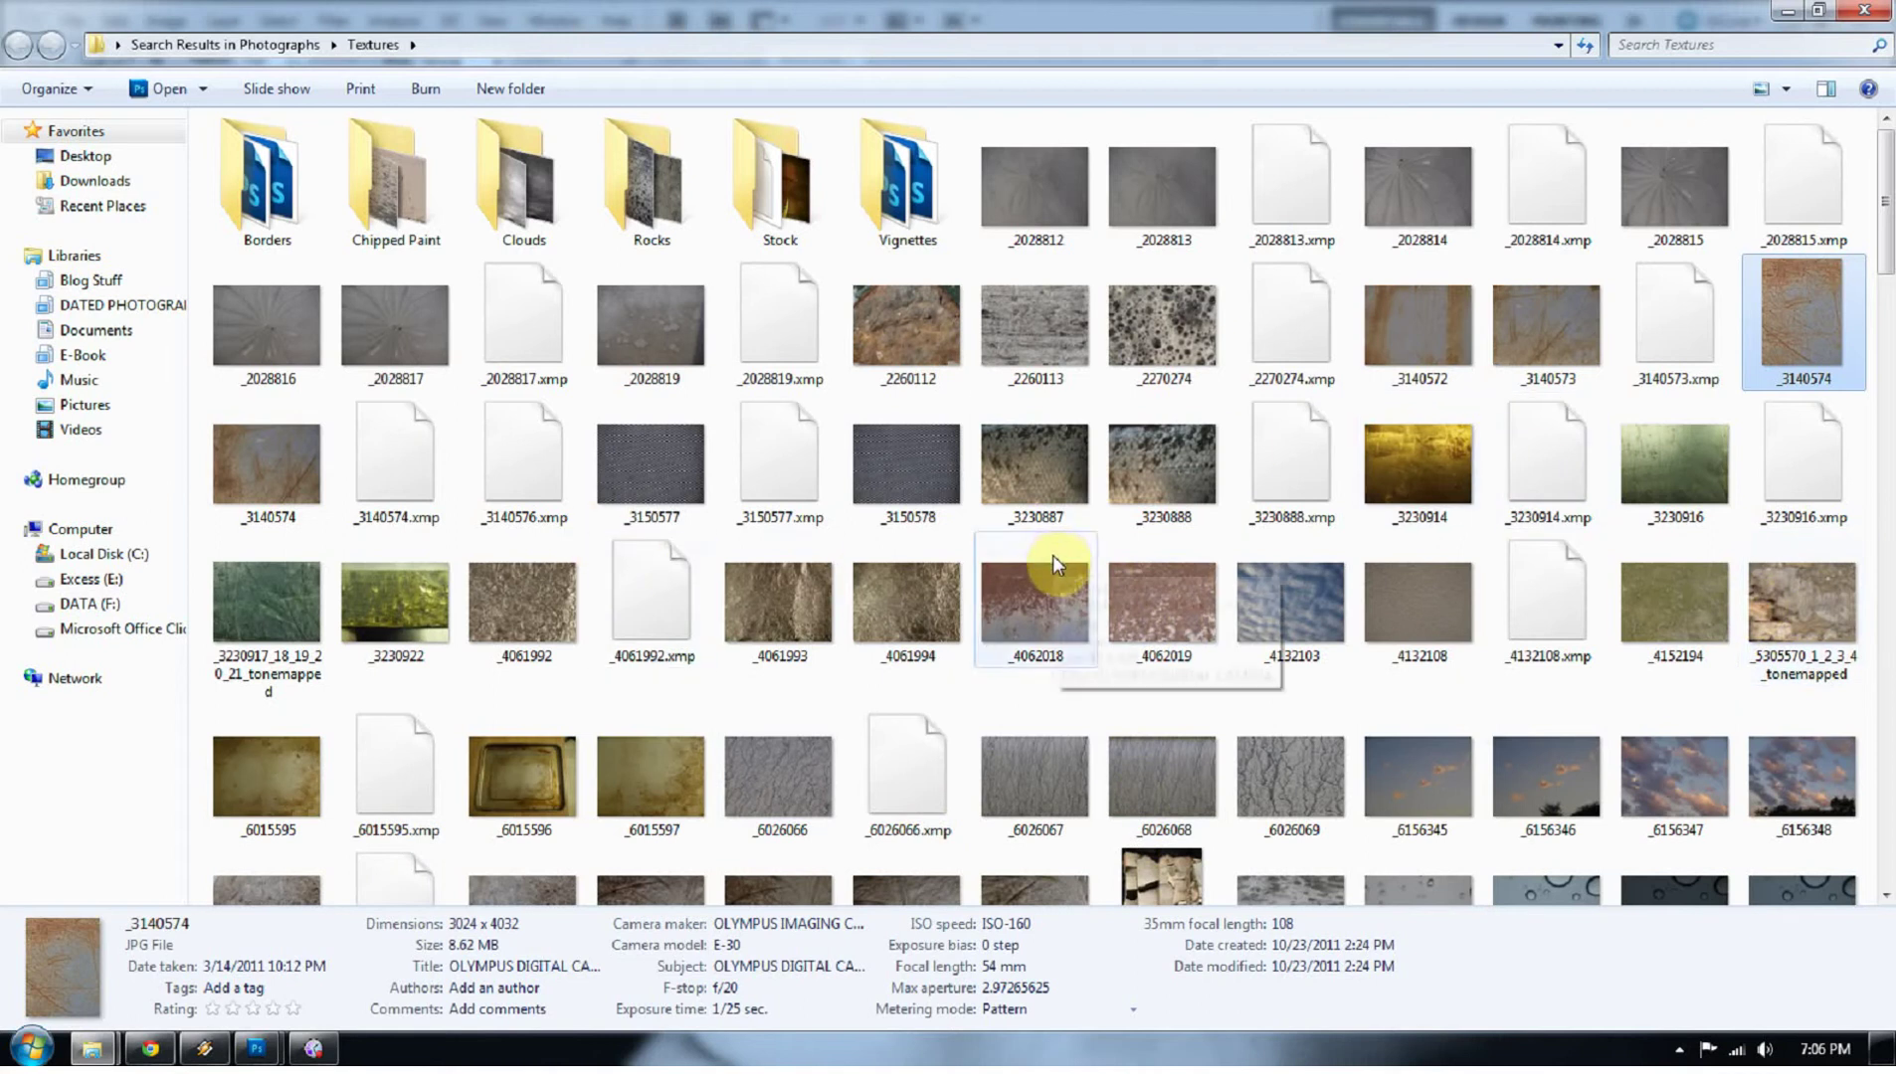
scroll(1053, 555, "down", 3)
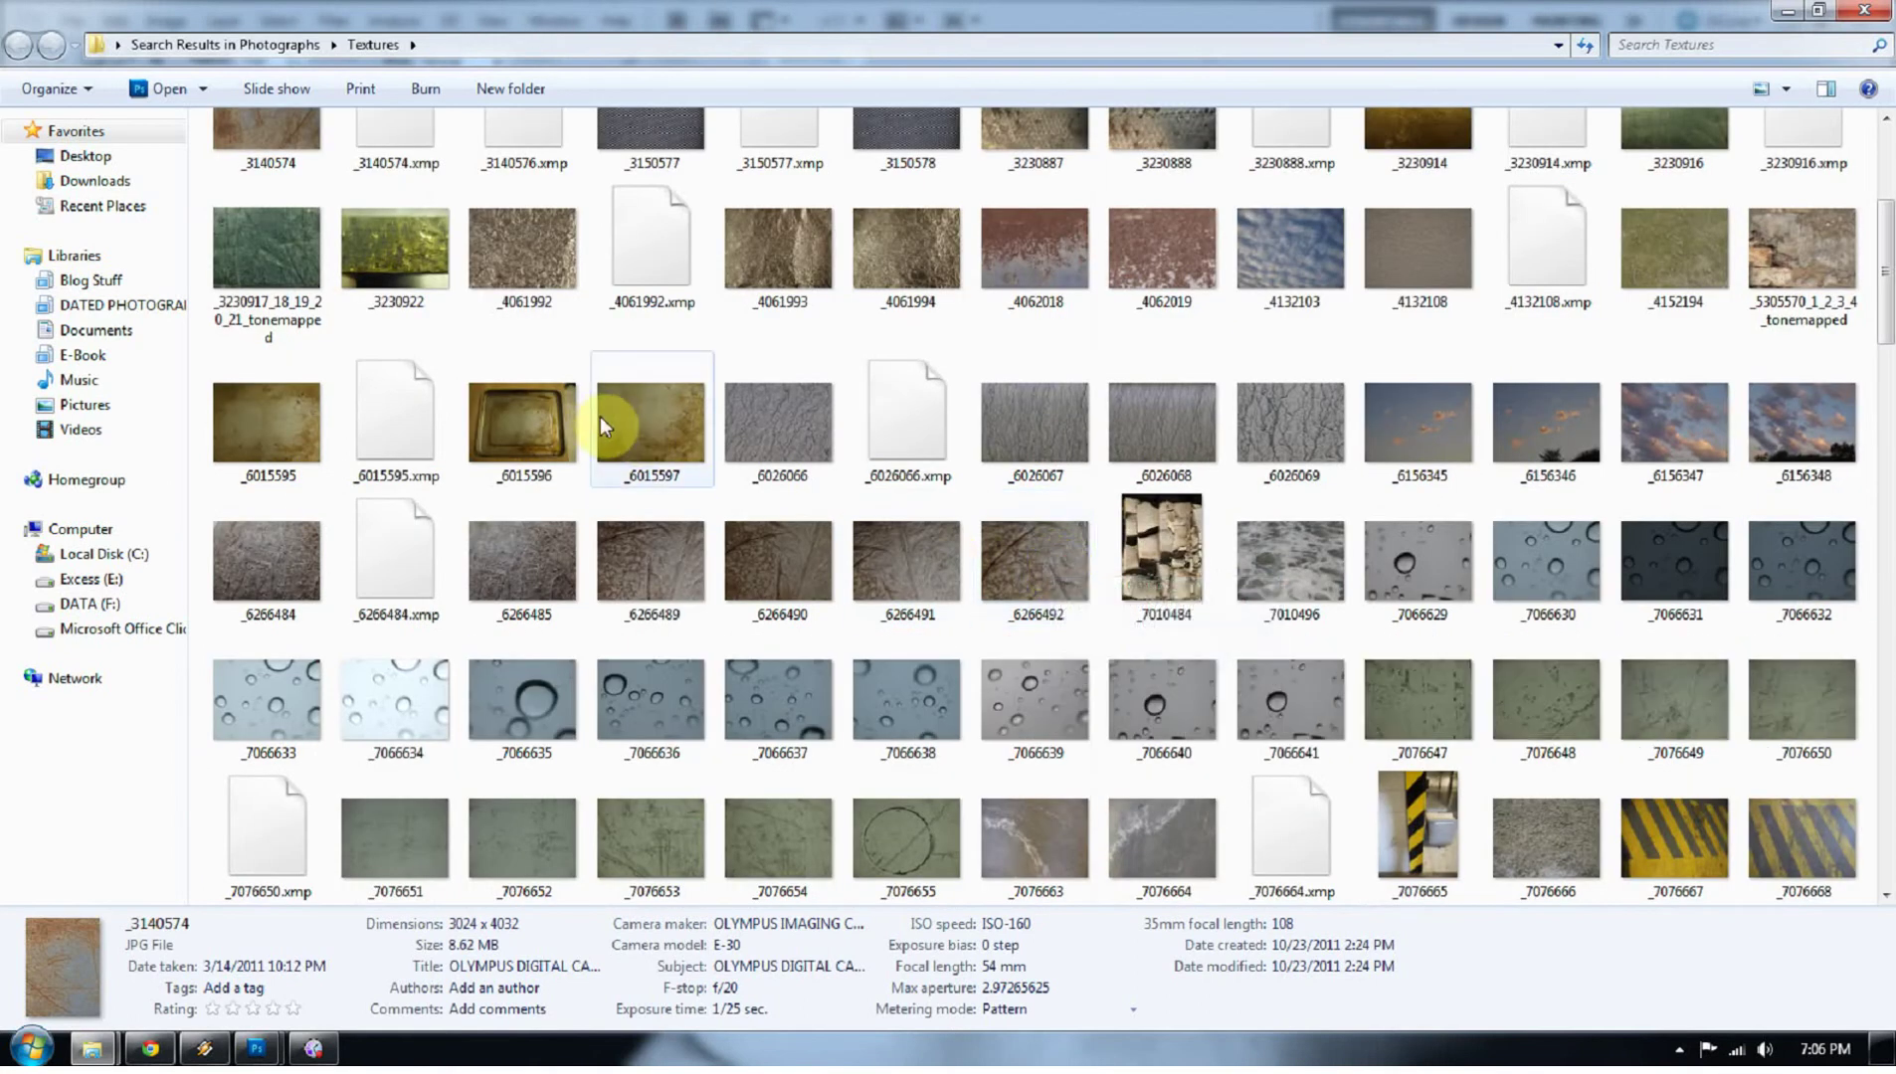
double_click(541, 410)
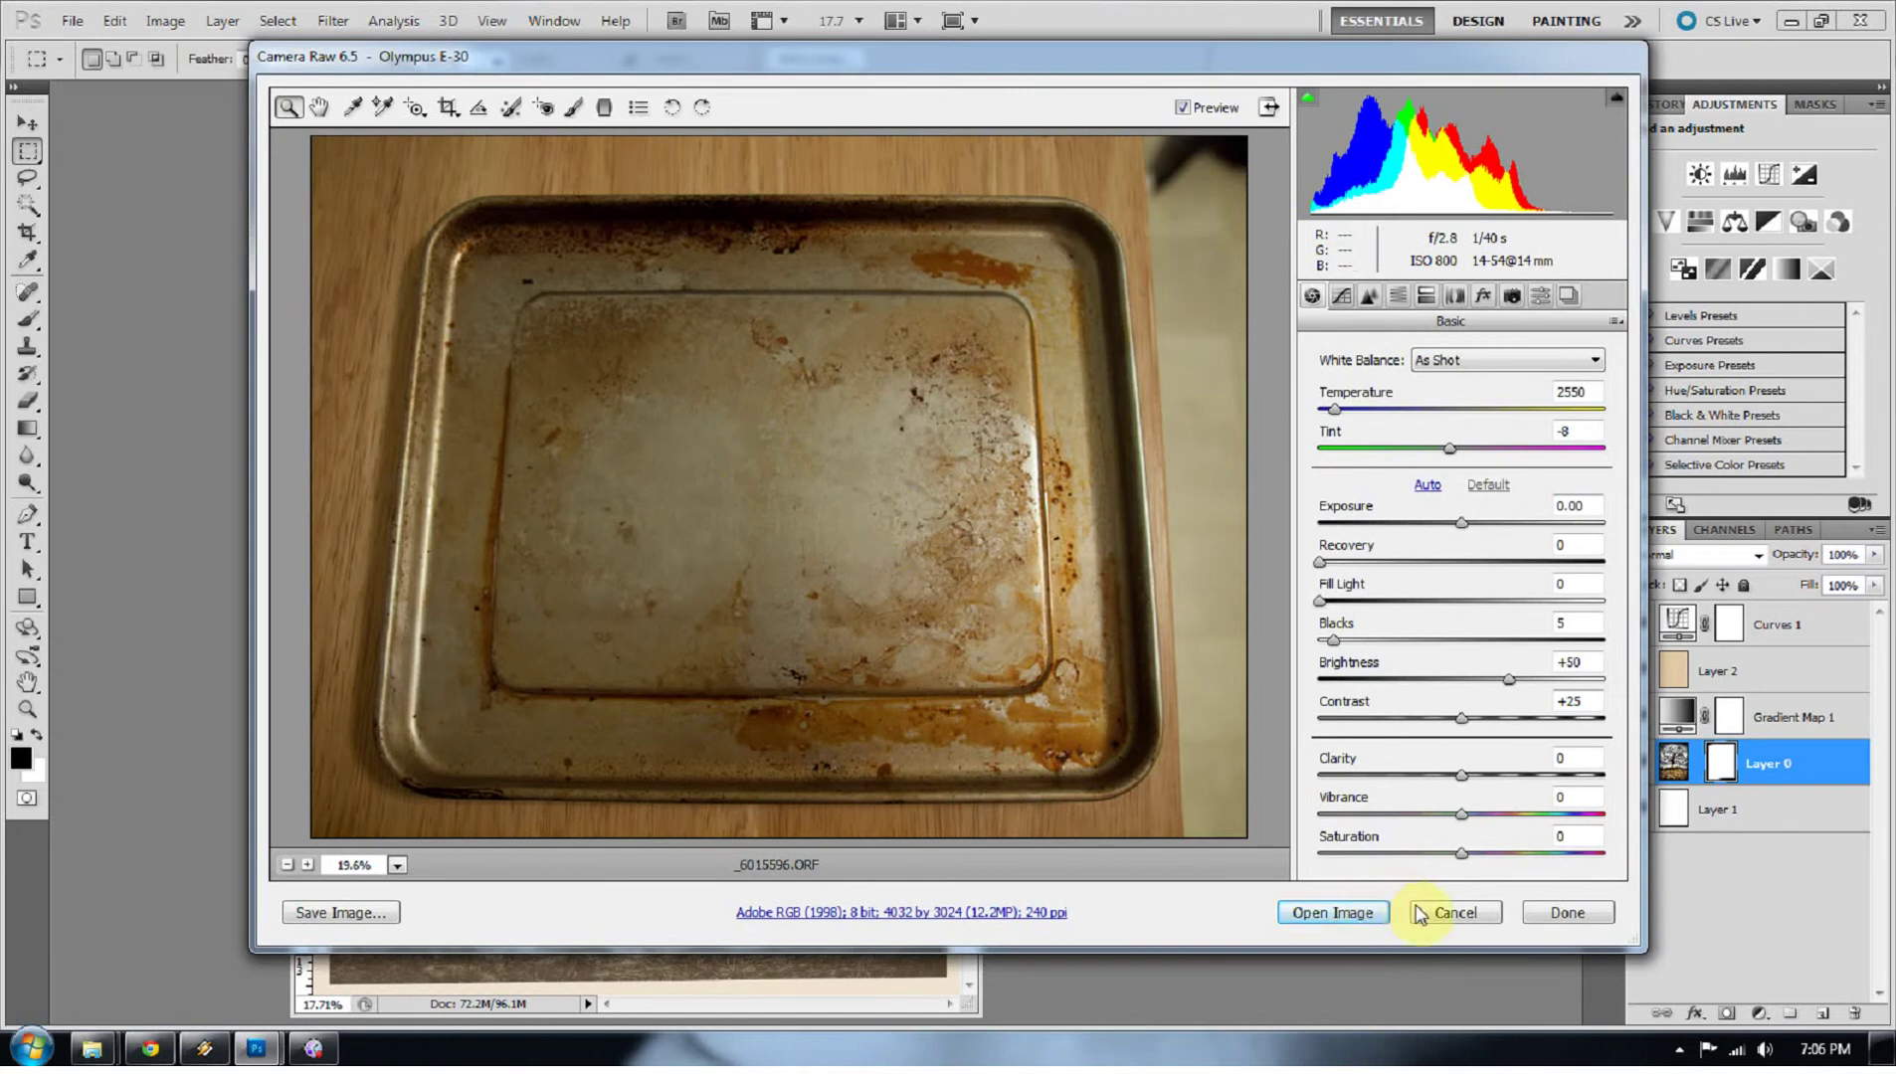
left_click(1452, 915)
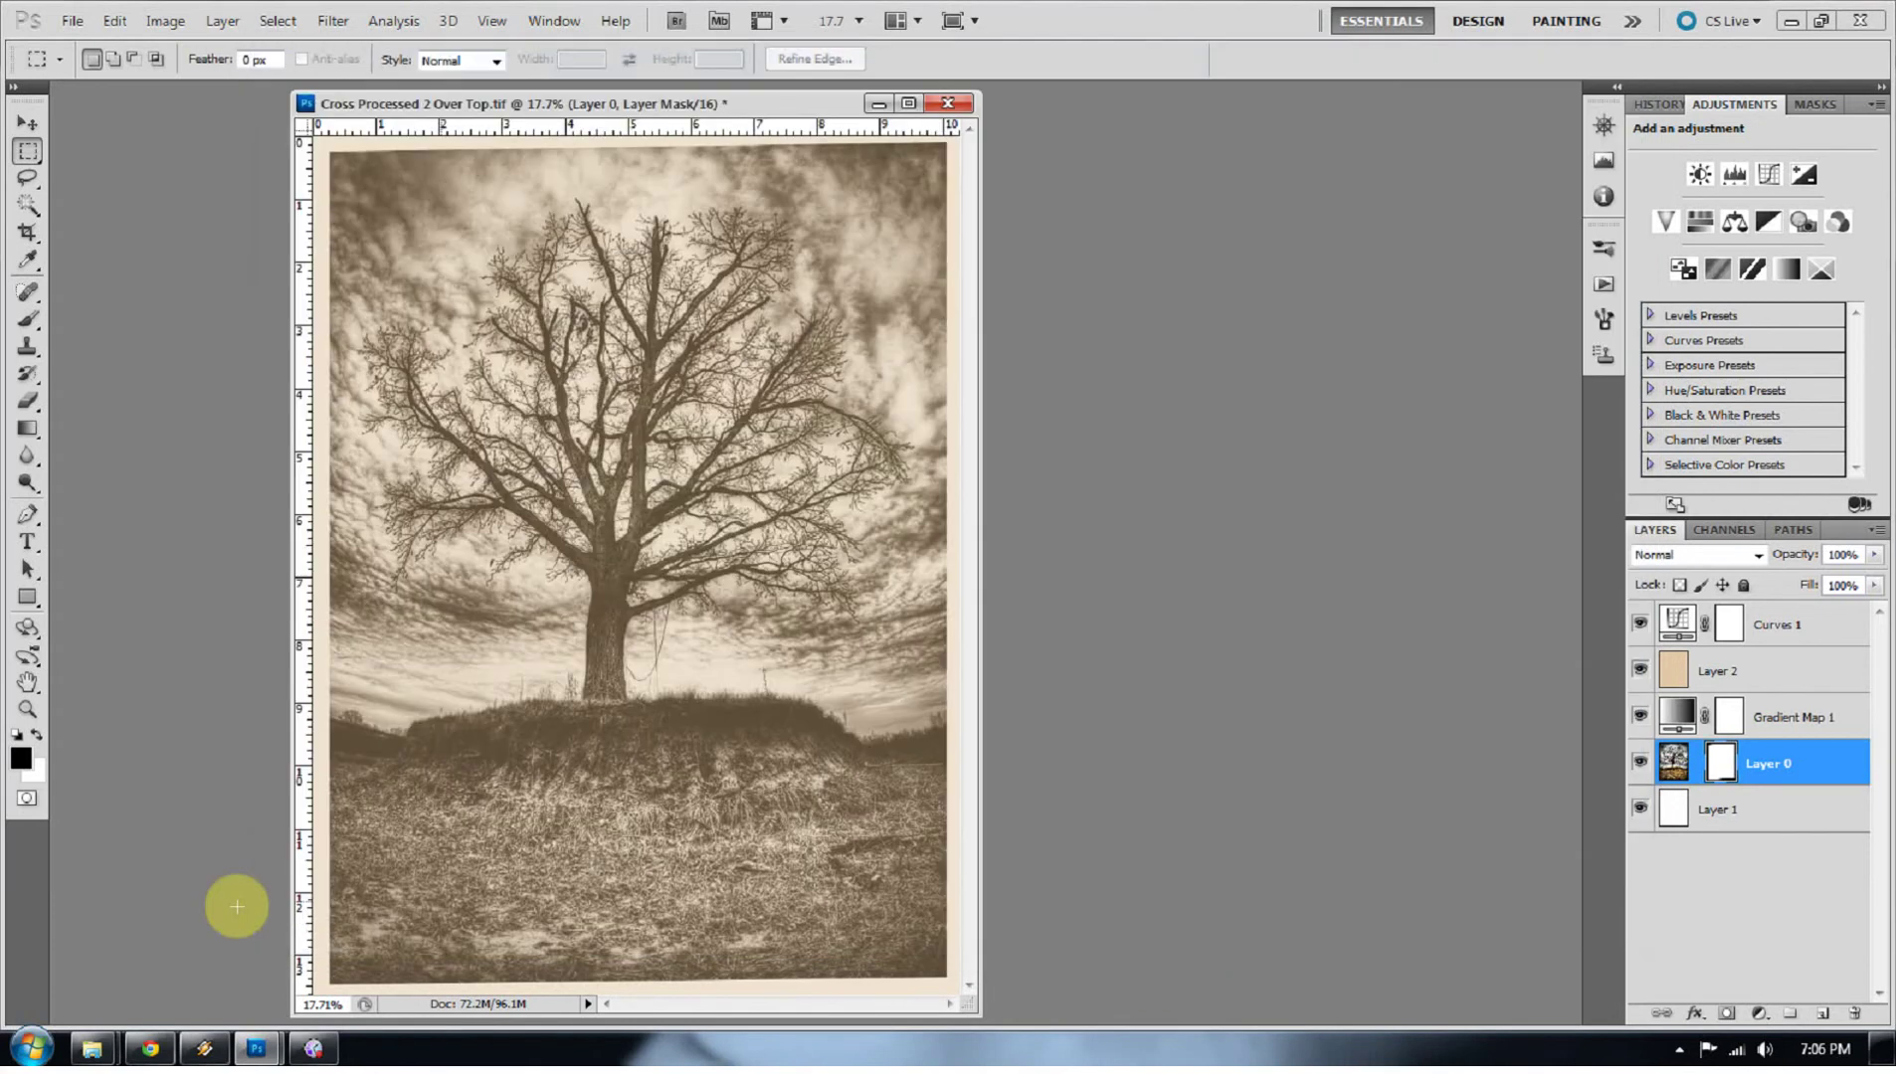
mouse_move(92, 1048)
left_click(338, 875)
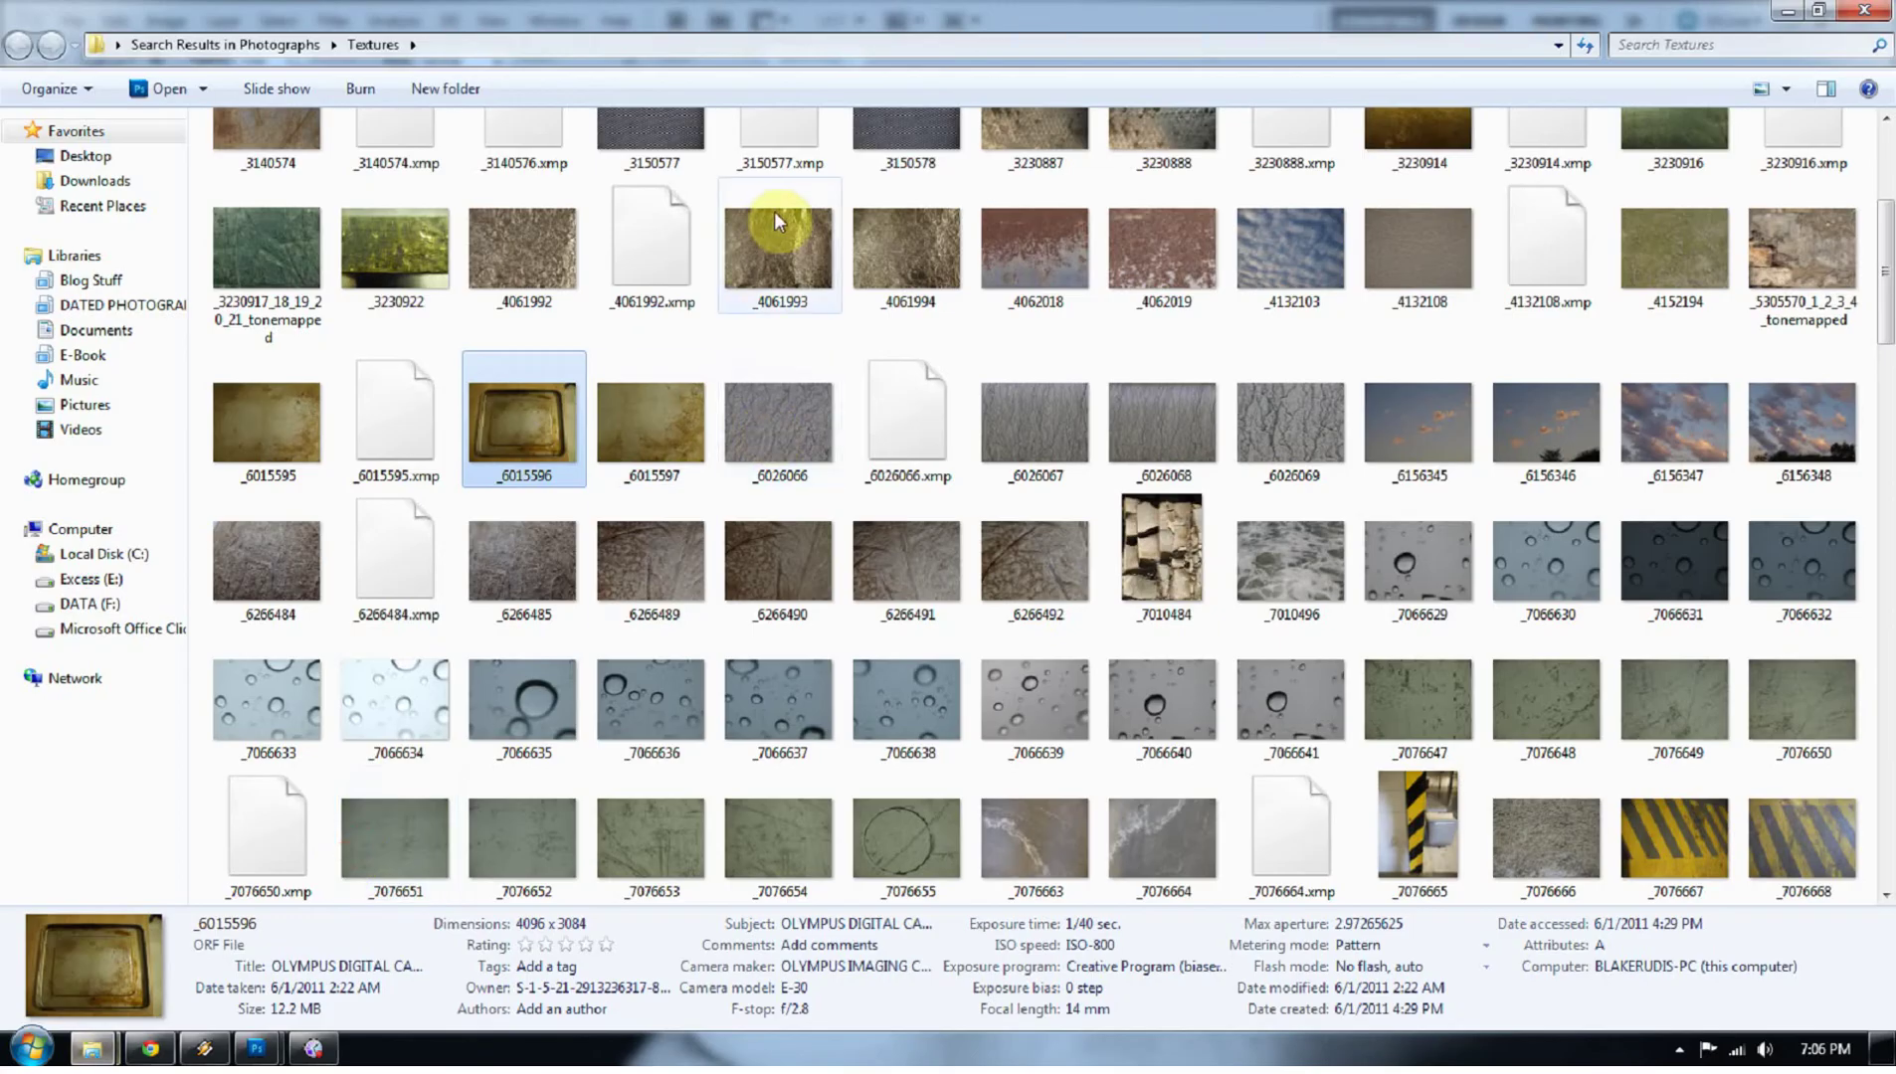
double_click(644, 416)
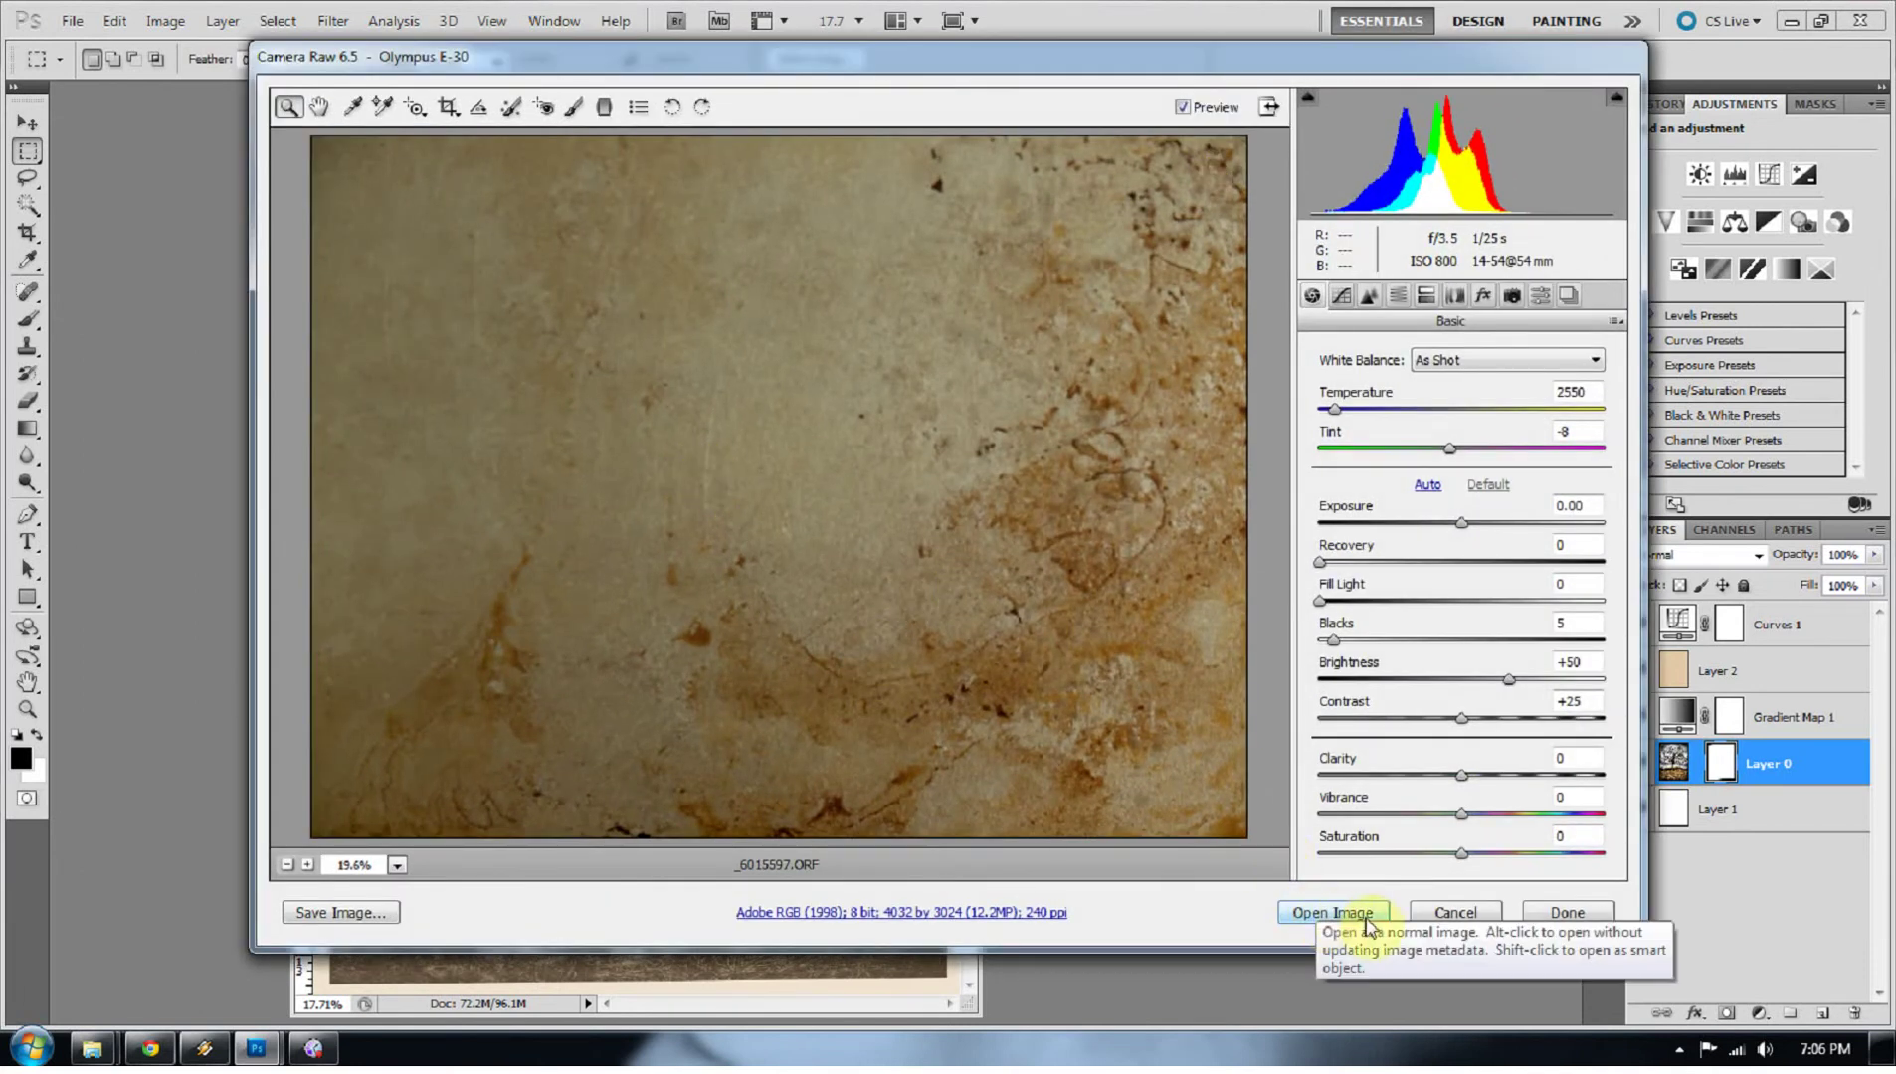
left_click(1454, 912)
Step: Open the scratched rust texture _3140574.jpg from the Textures folder in Photoshop
mouse_move(109, 1040)
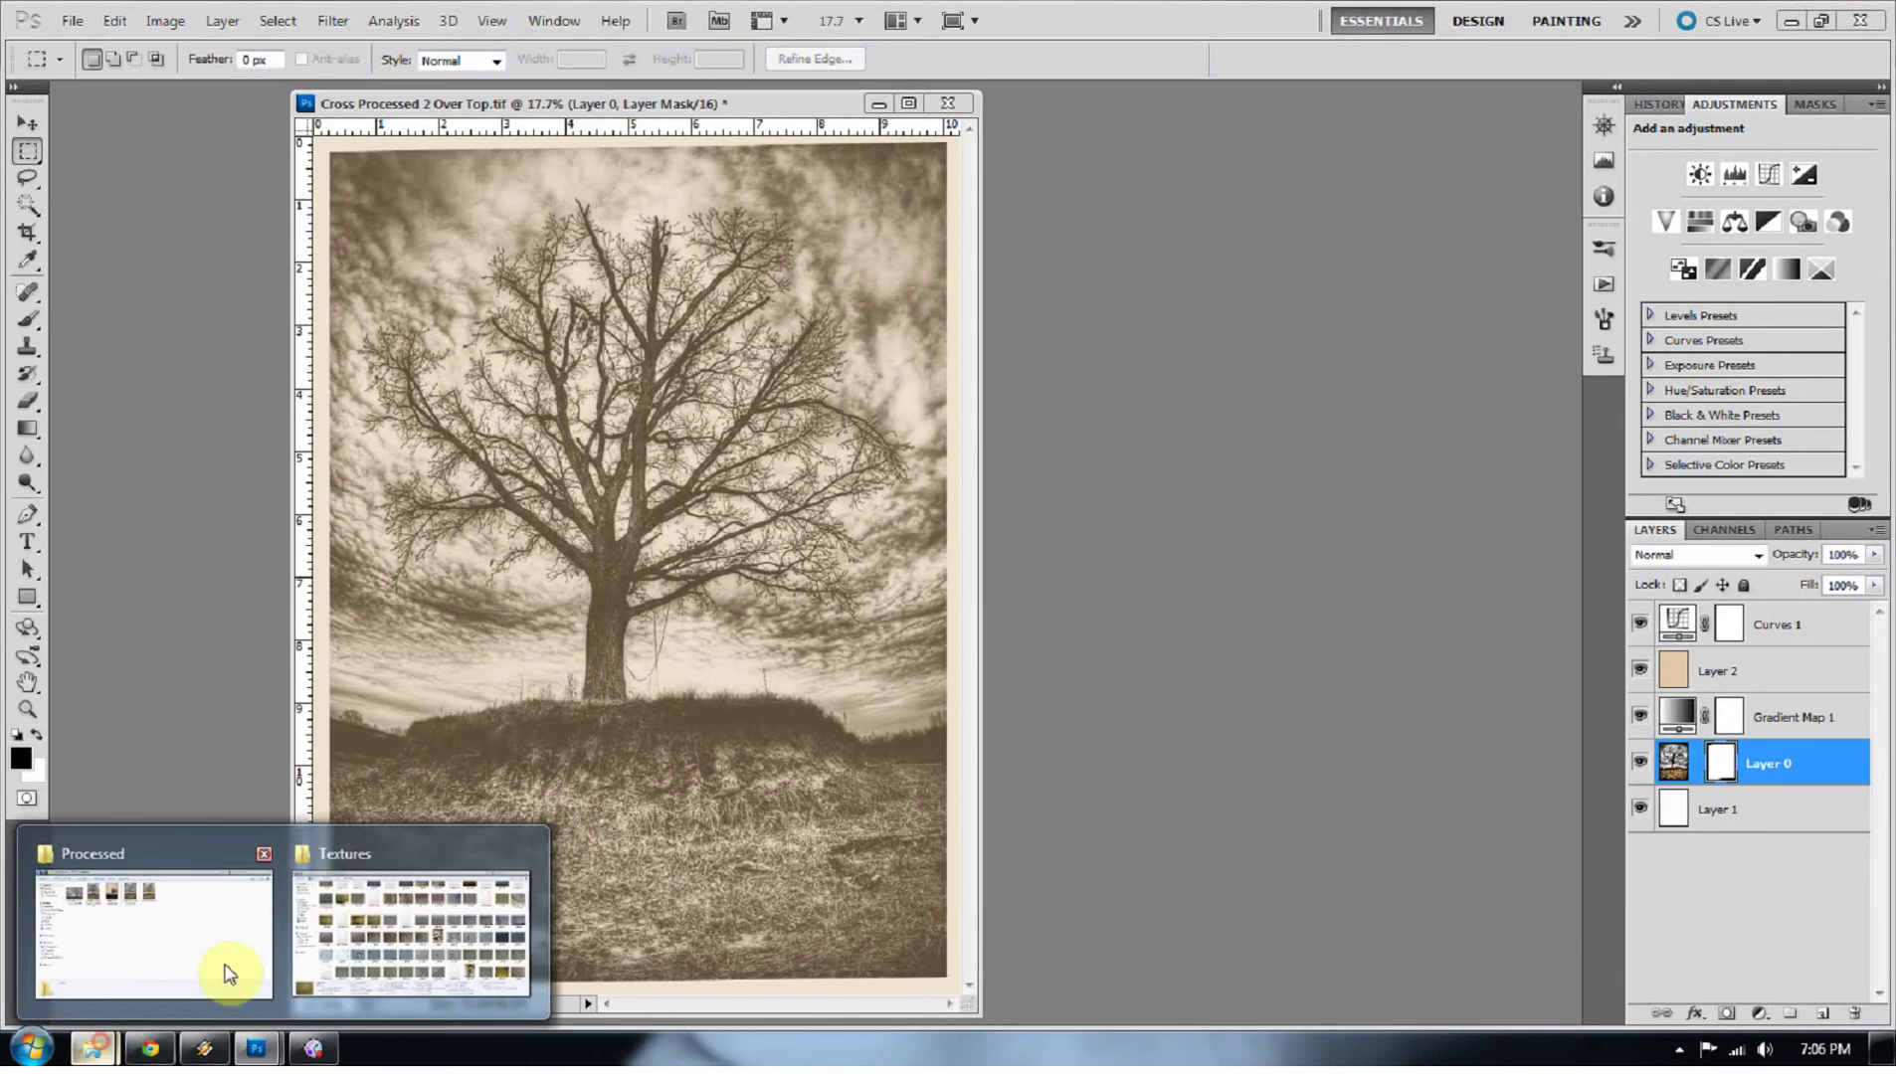
left_click(473, 838)
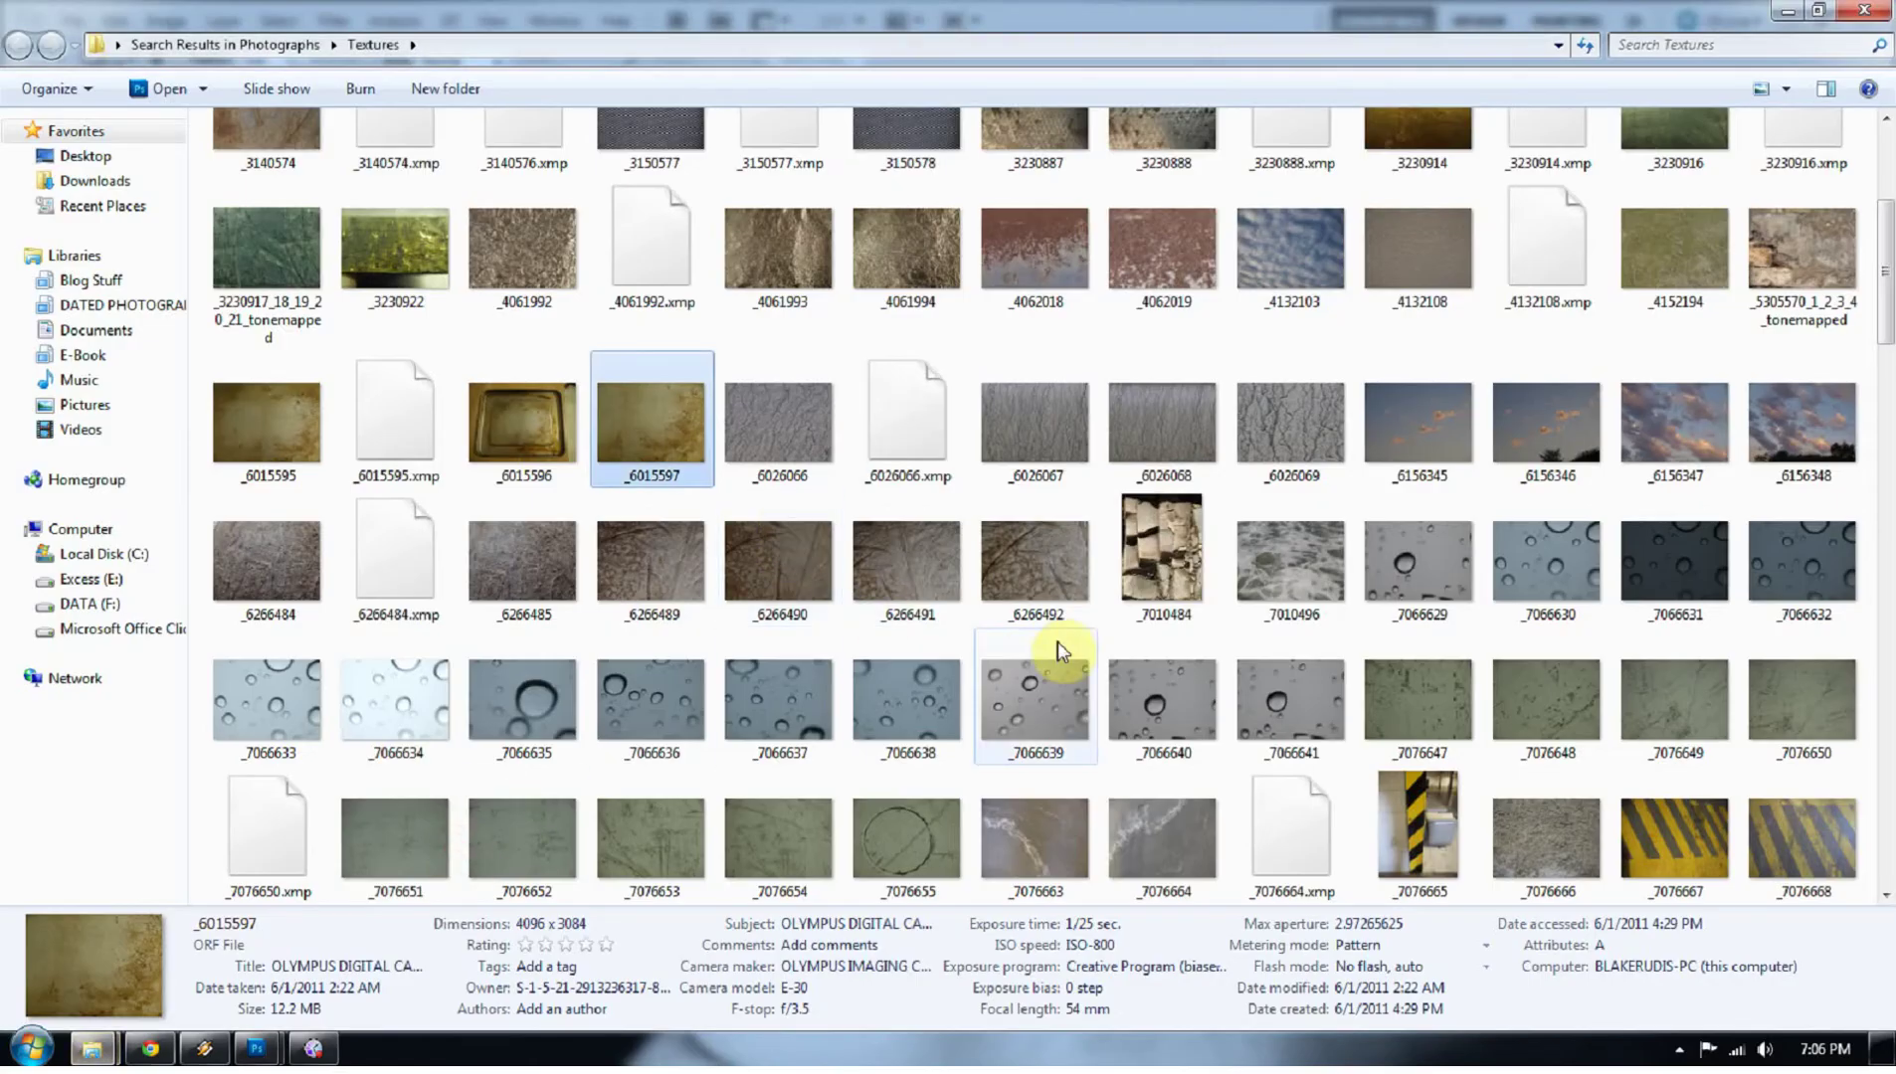
scroll(1061, 641, "up", 3)
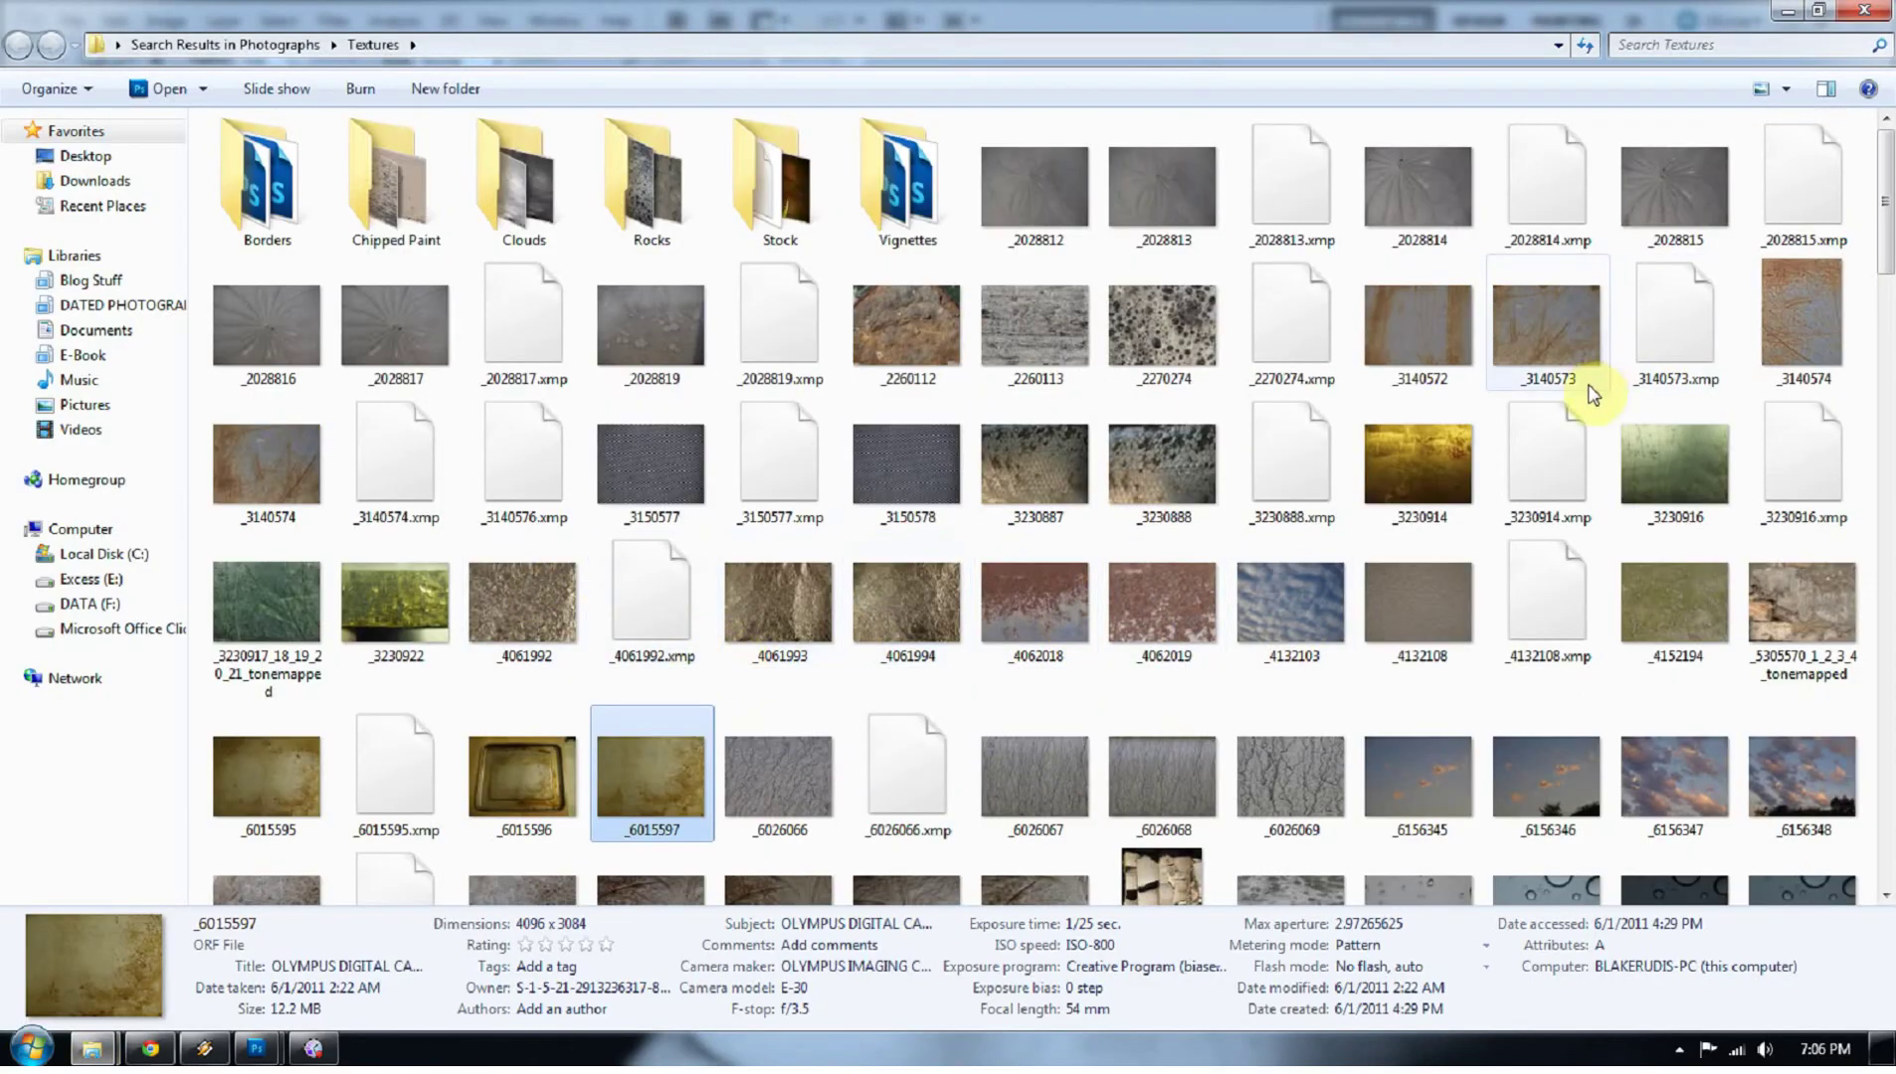
double_click(1806, 347)
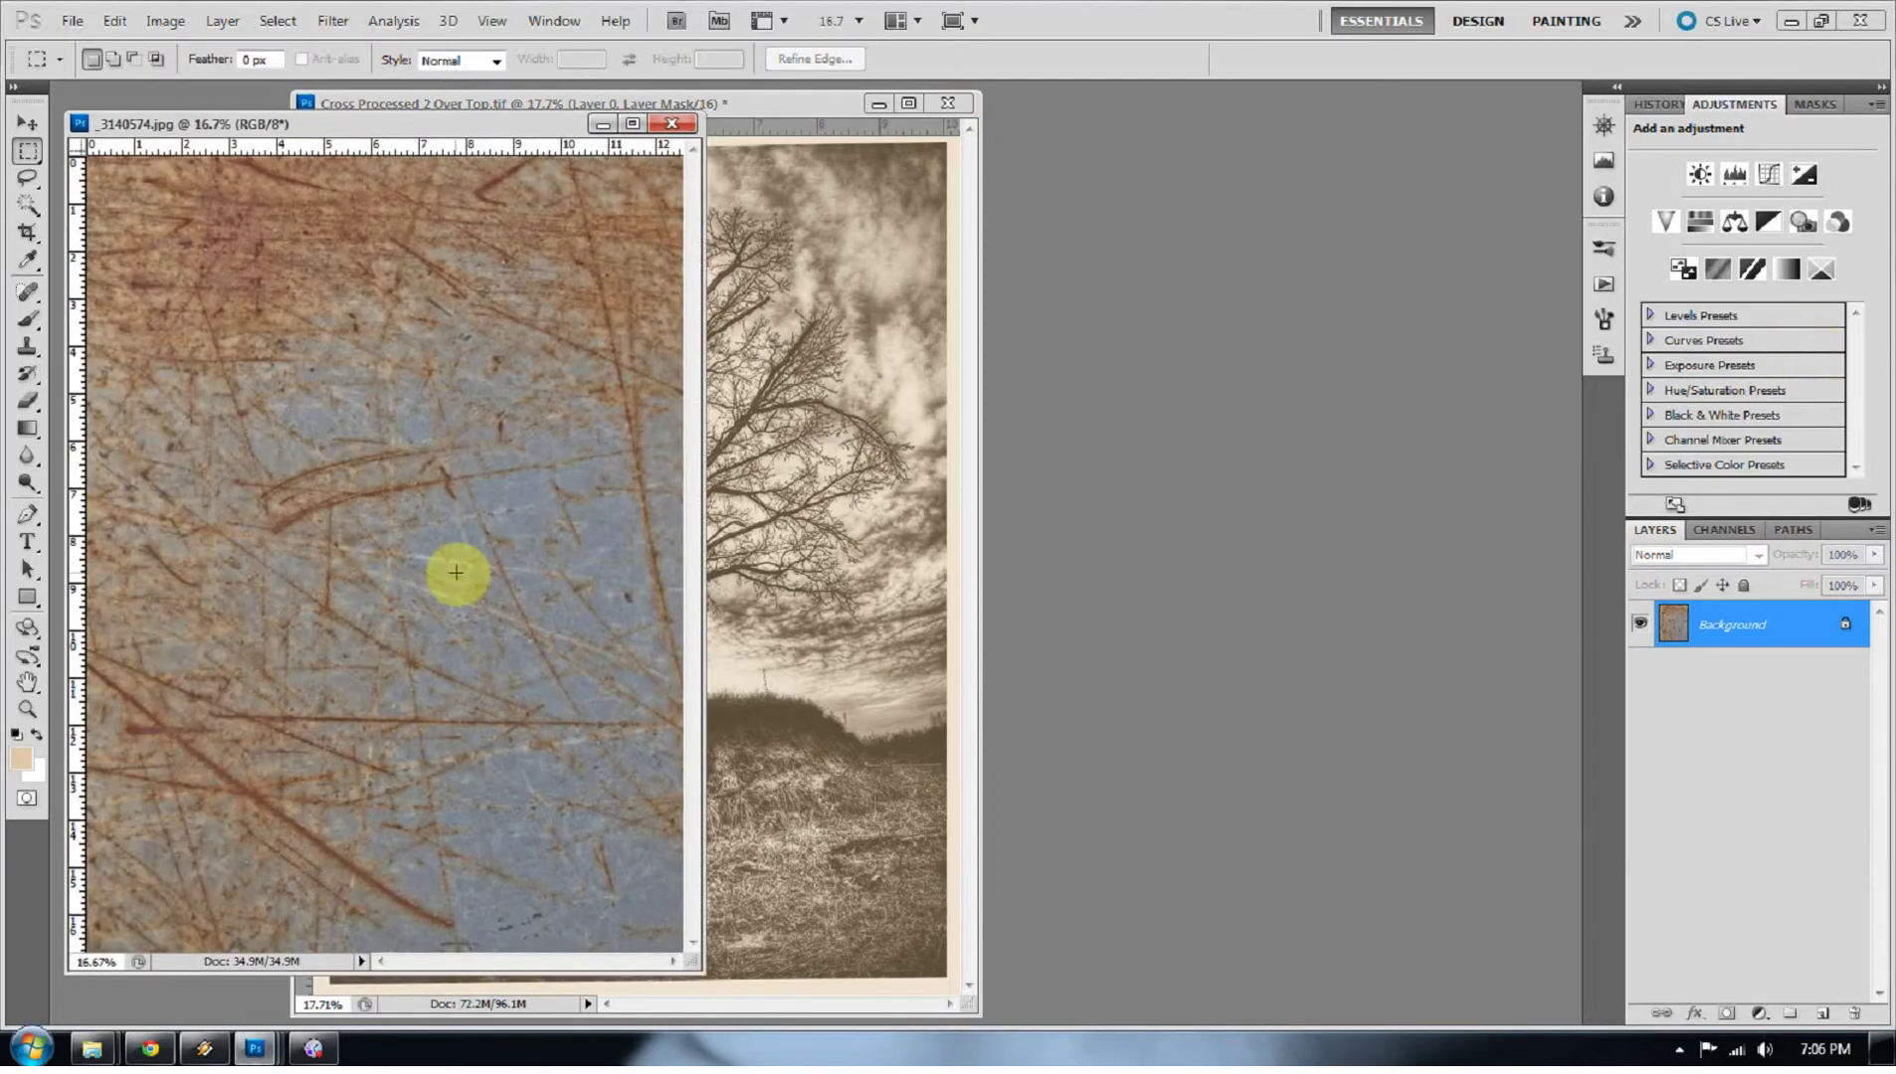
Step: Copy the scratched texture into the tree document directly above Layer 0 and align it with the canvas's upper-left corner
key("v")
left_click_drag(415, 517, 779, 482)
left_click(941, 414)
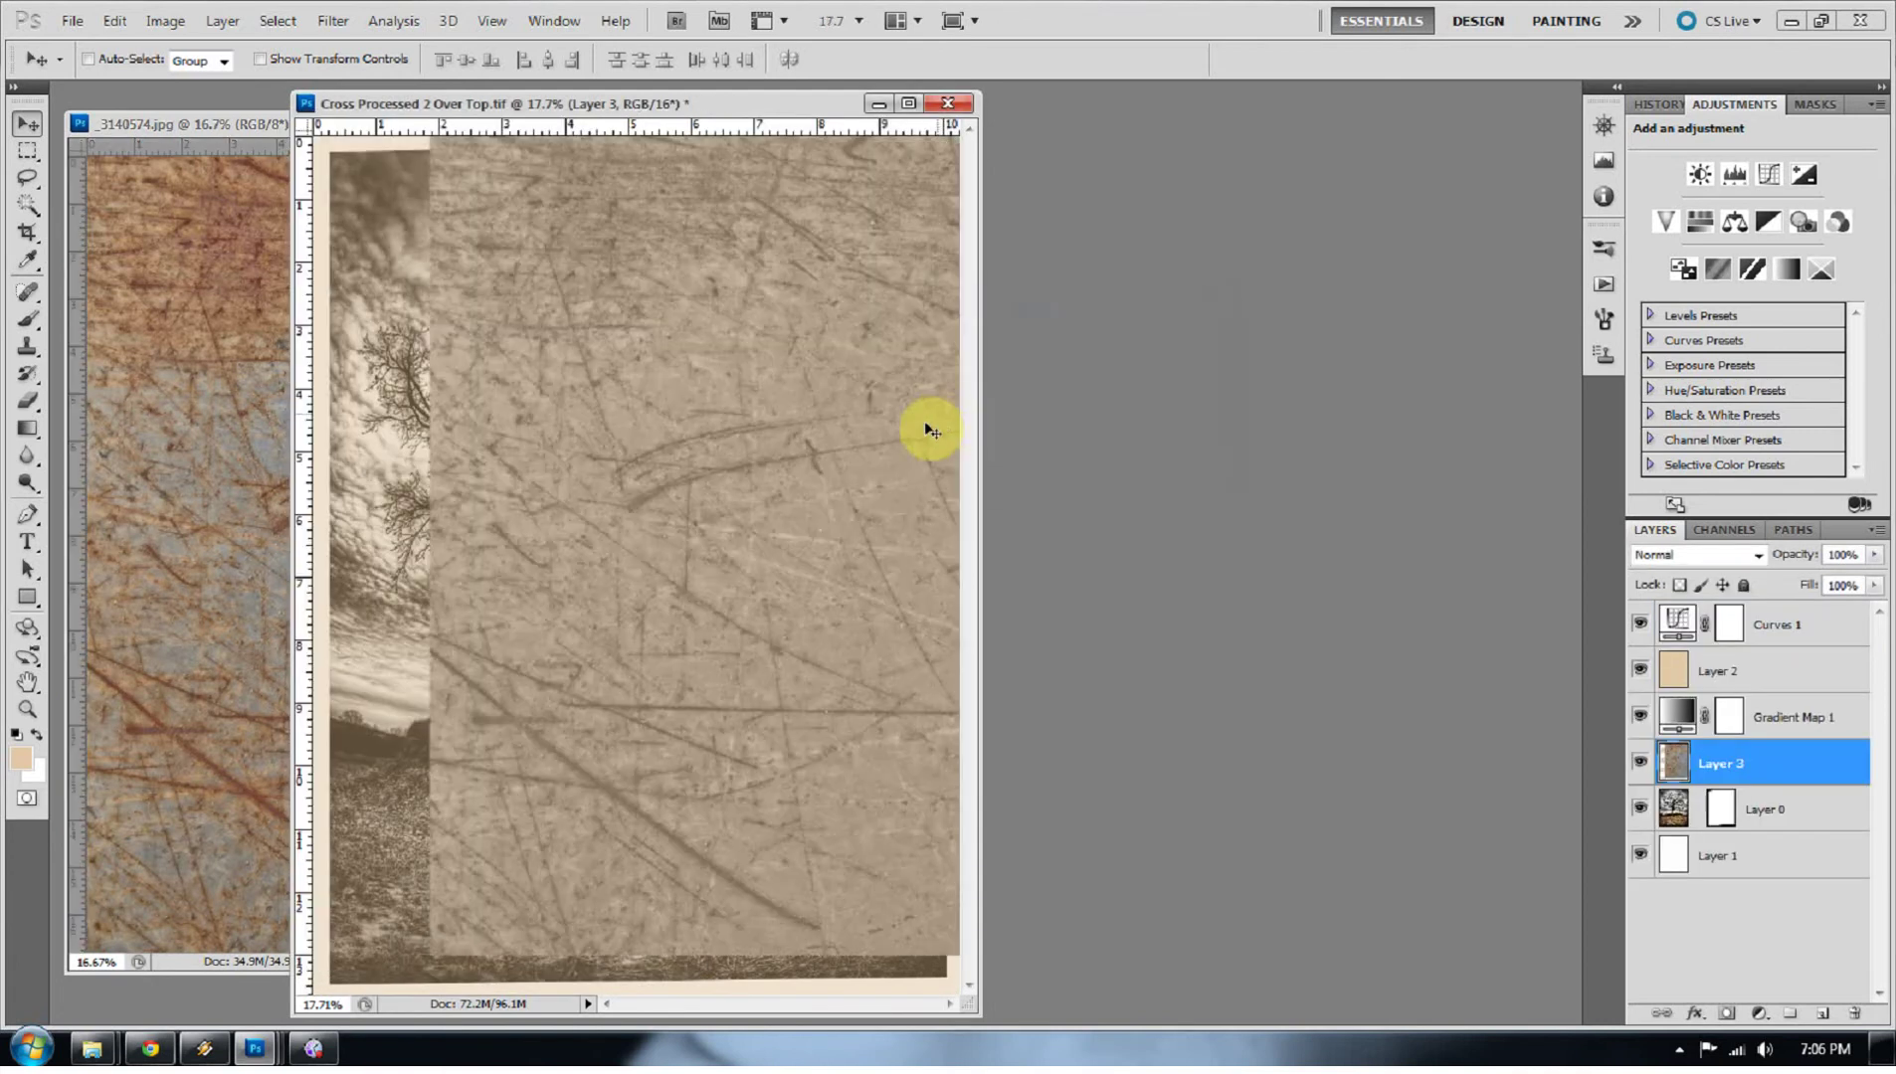
left_click_drag(926, 428, 750, 470)
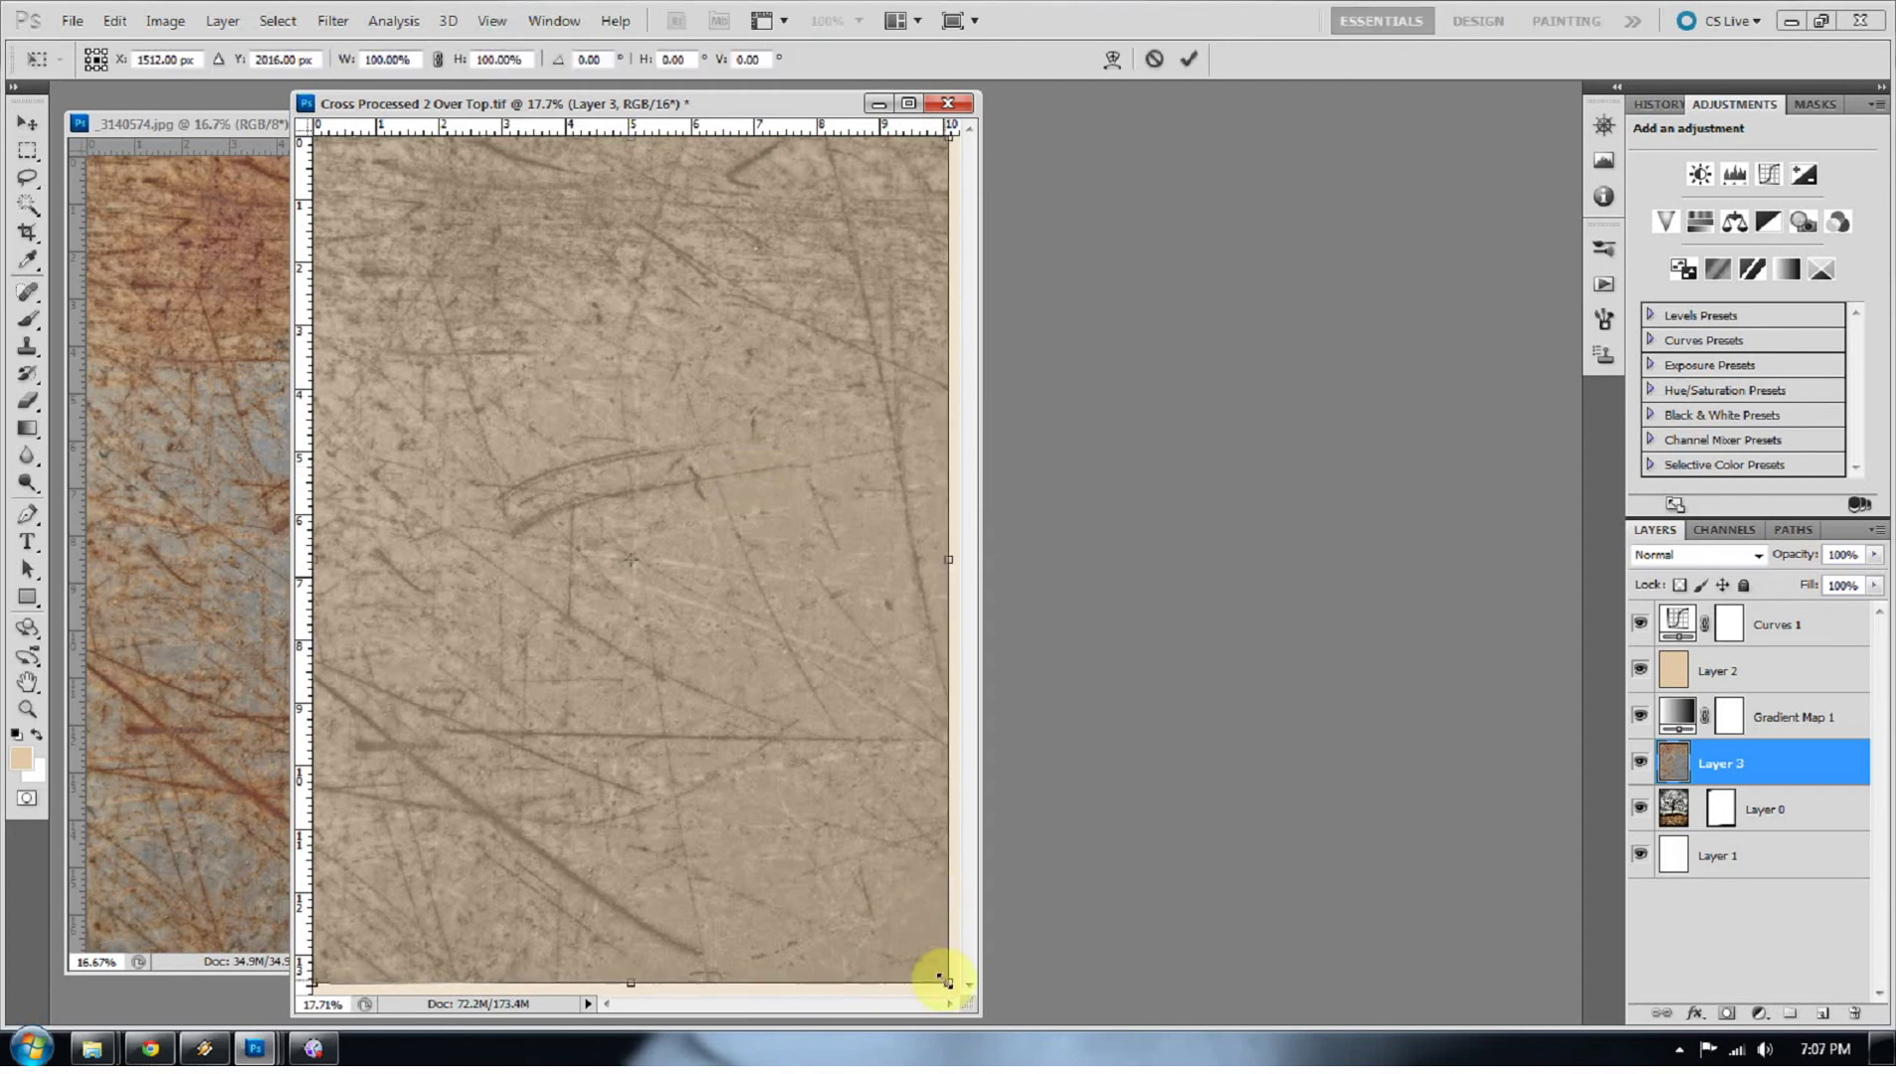
Step: Scale the texture layer to about 101.9% width and 101.5% height so it covers the canvas, and close the texture file
key("ctrl+t")
left_click_drag(940, 970, 949, 984)
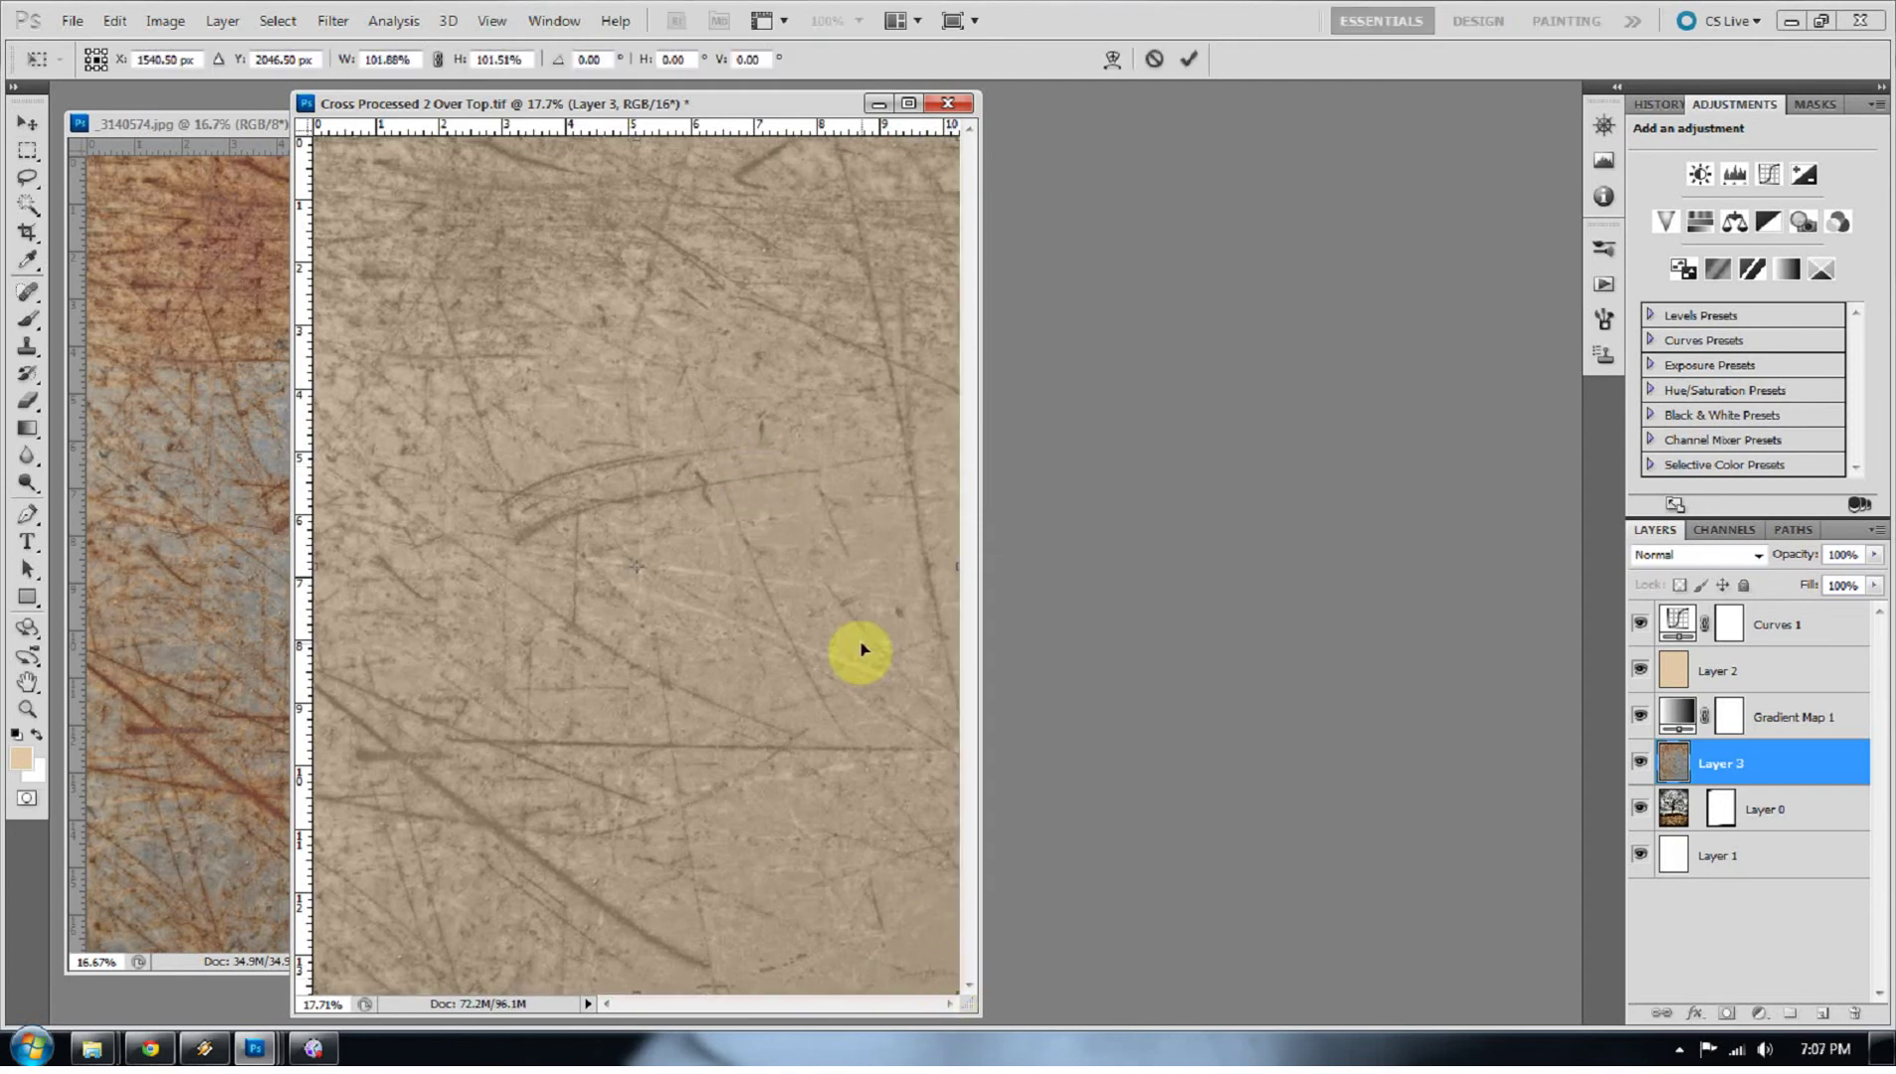
key("Return")
left_click(263, 139)
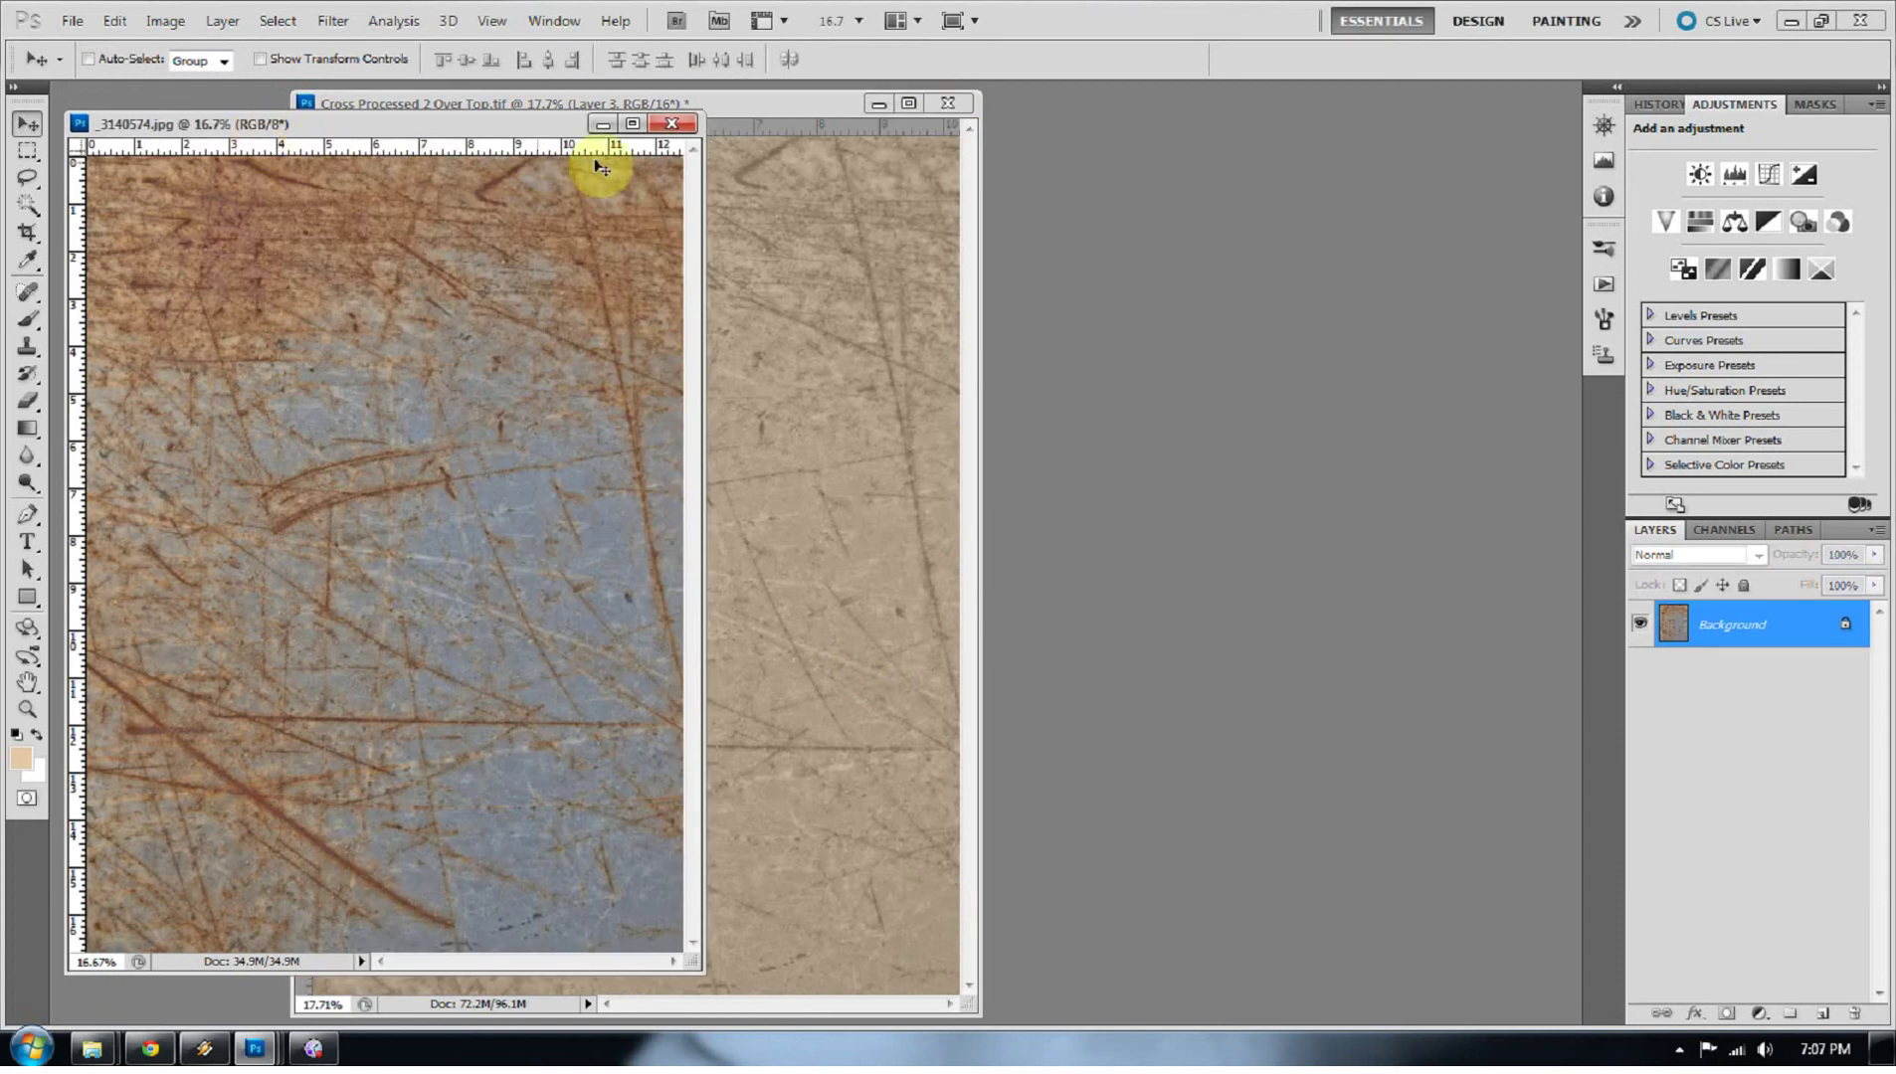
left_click(684, 123)
Step: Try the texture layer at 41% opacity in Normal mode, and restore it to 100%
left_click(1874, 554)
left_click_drag(1873, 584, 1804, 588)
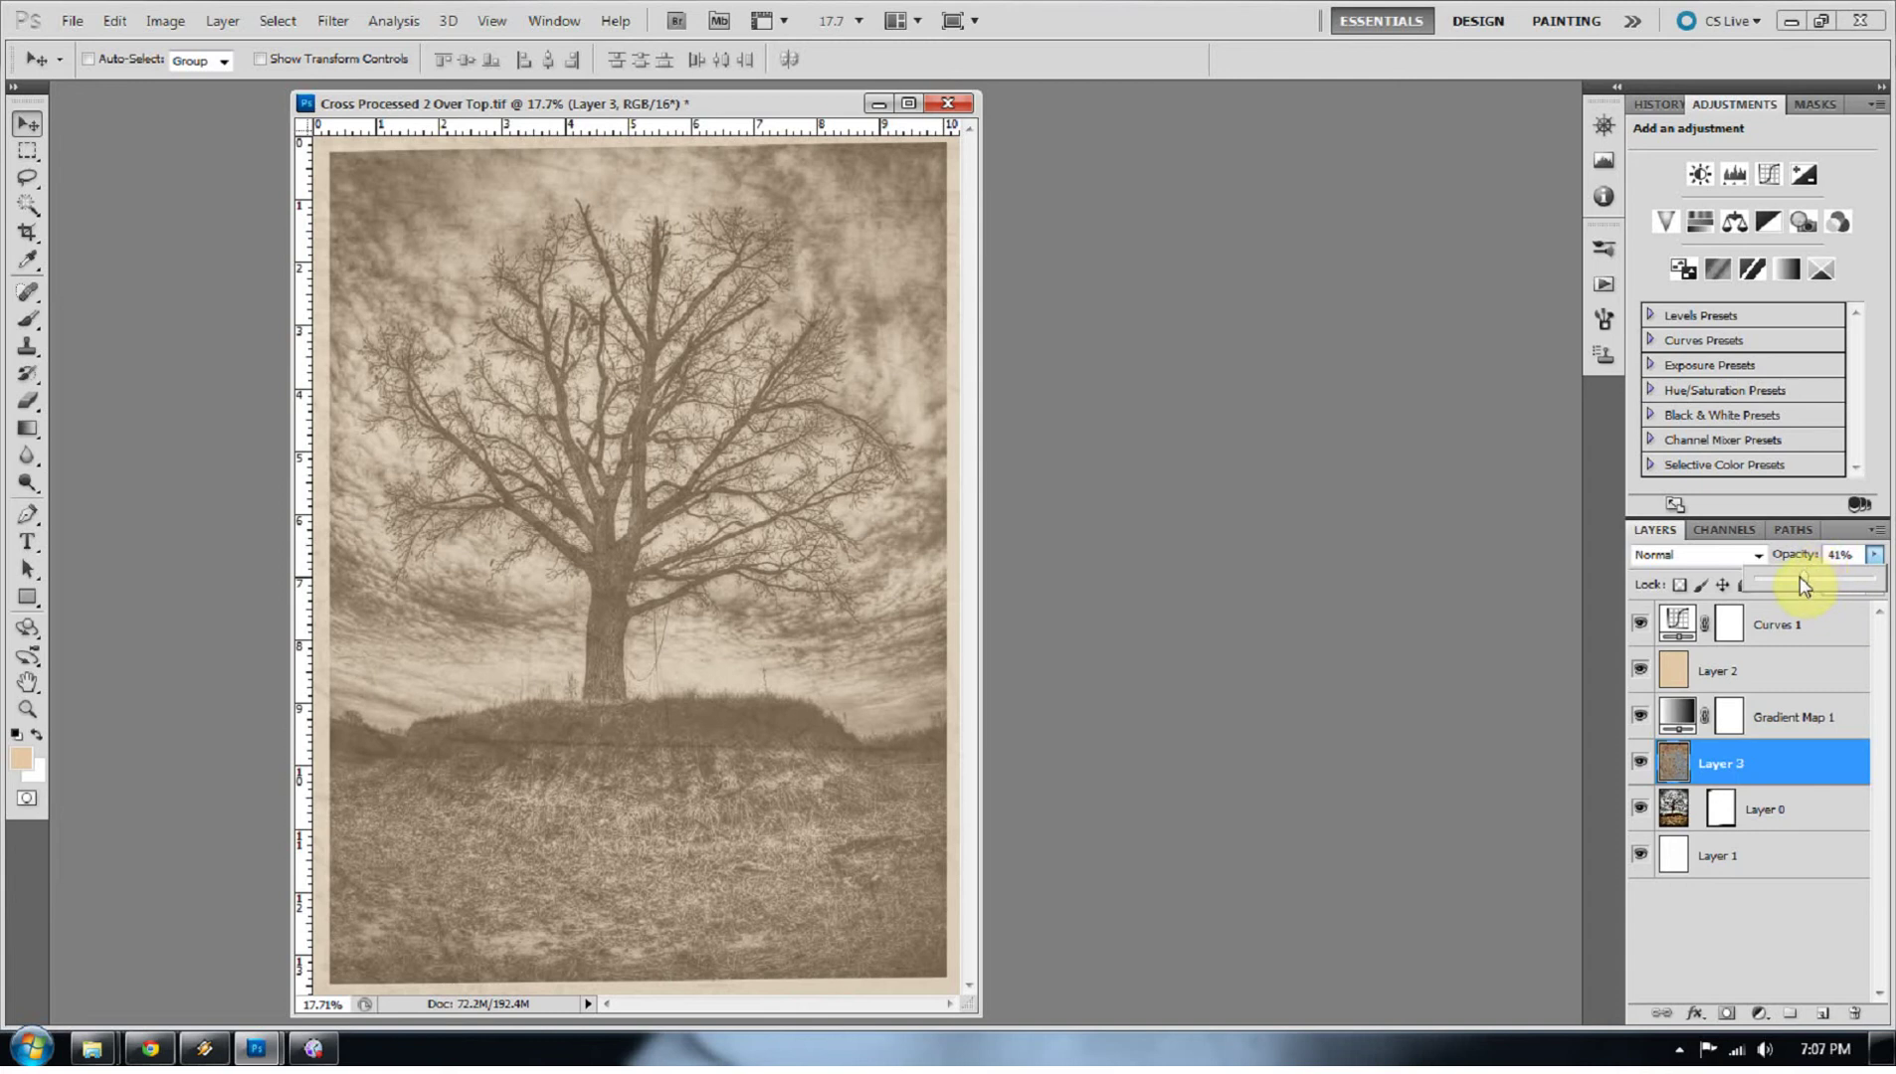
left_click_drag(1803, 579, 1875, 581)
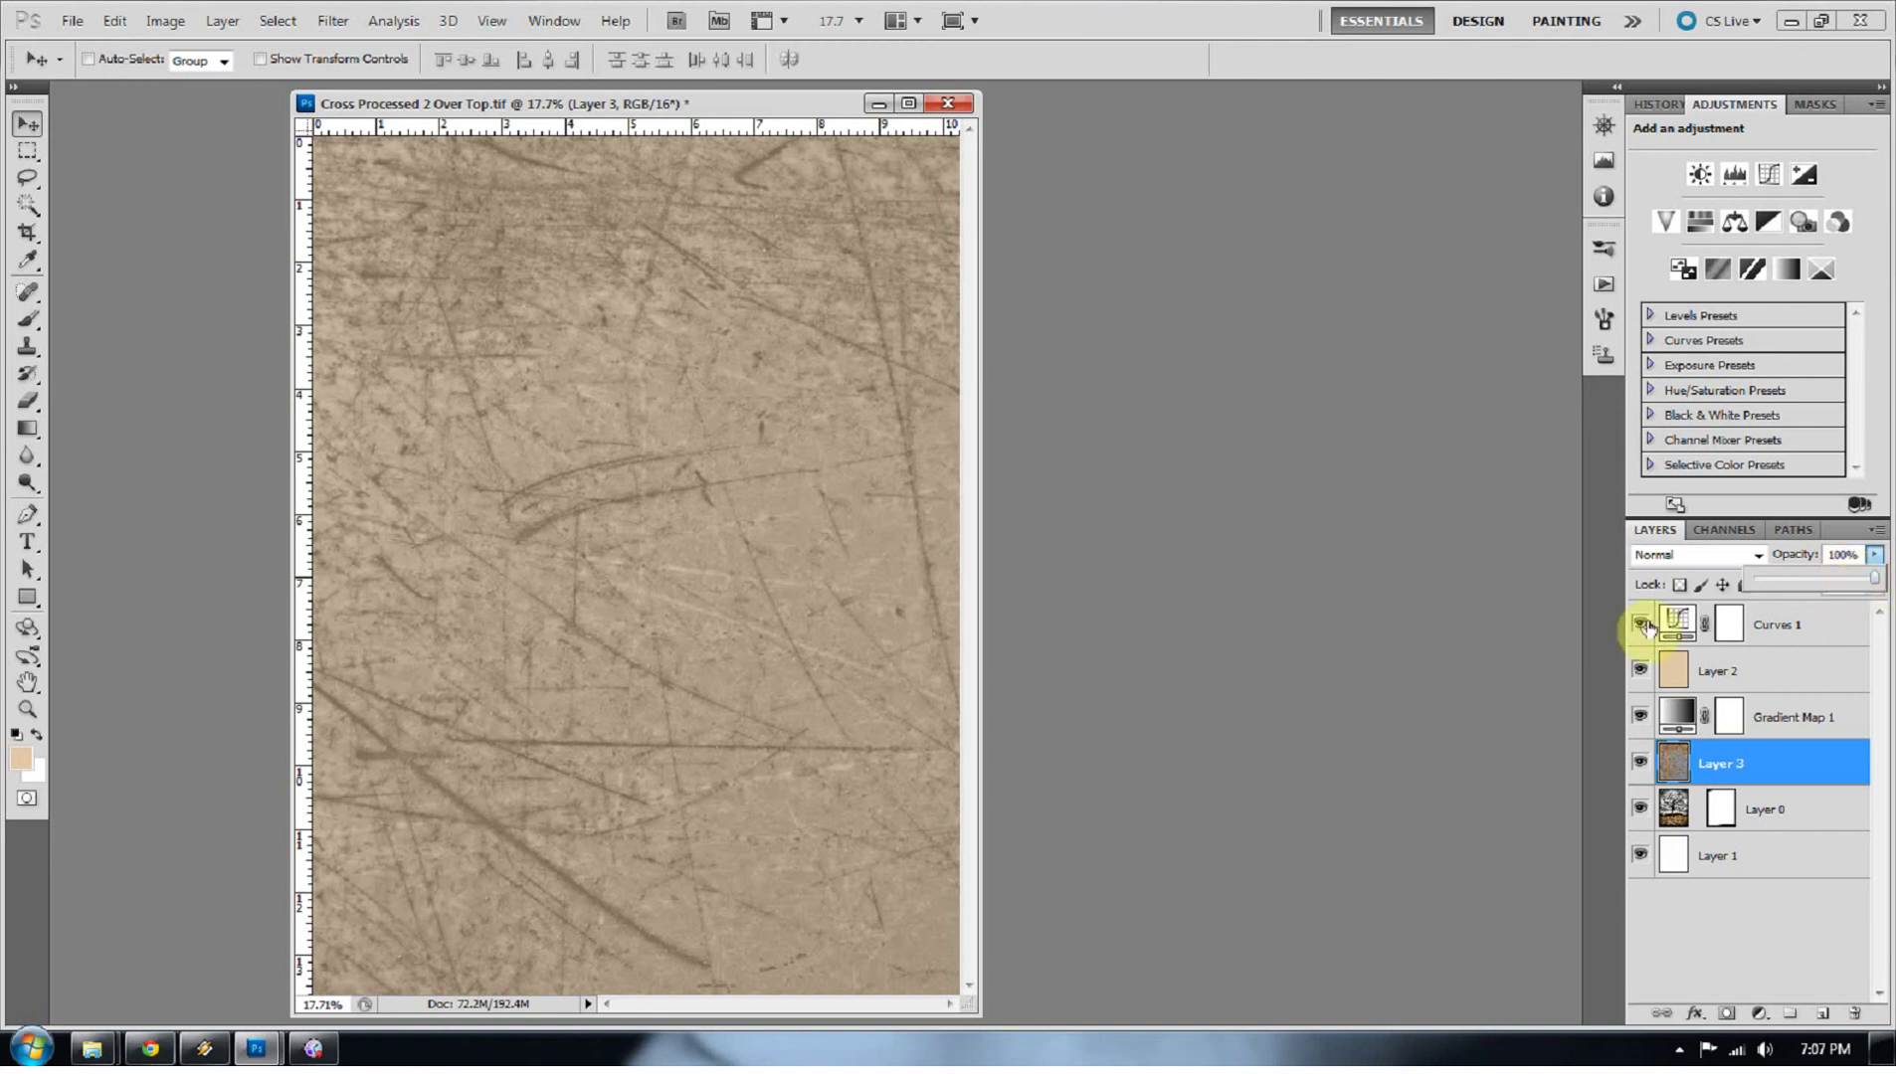
Step: Apply a High Pass filter to the texture layer, Layer 3, to keep only its scratches and fine detail
left_click(331, 22)
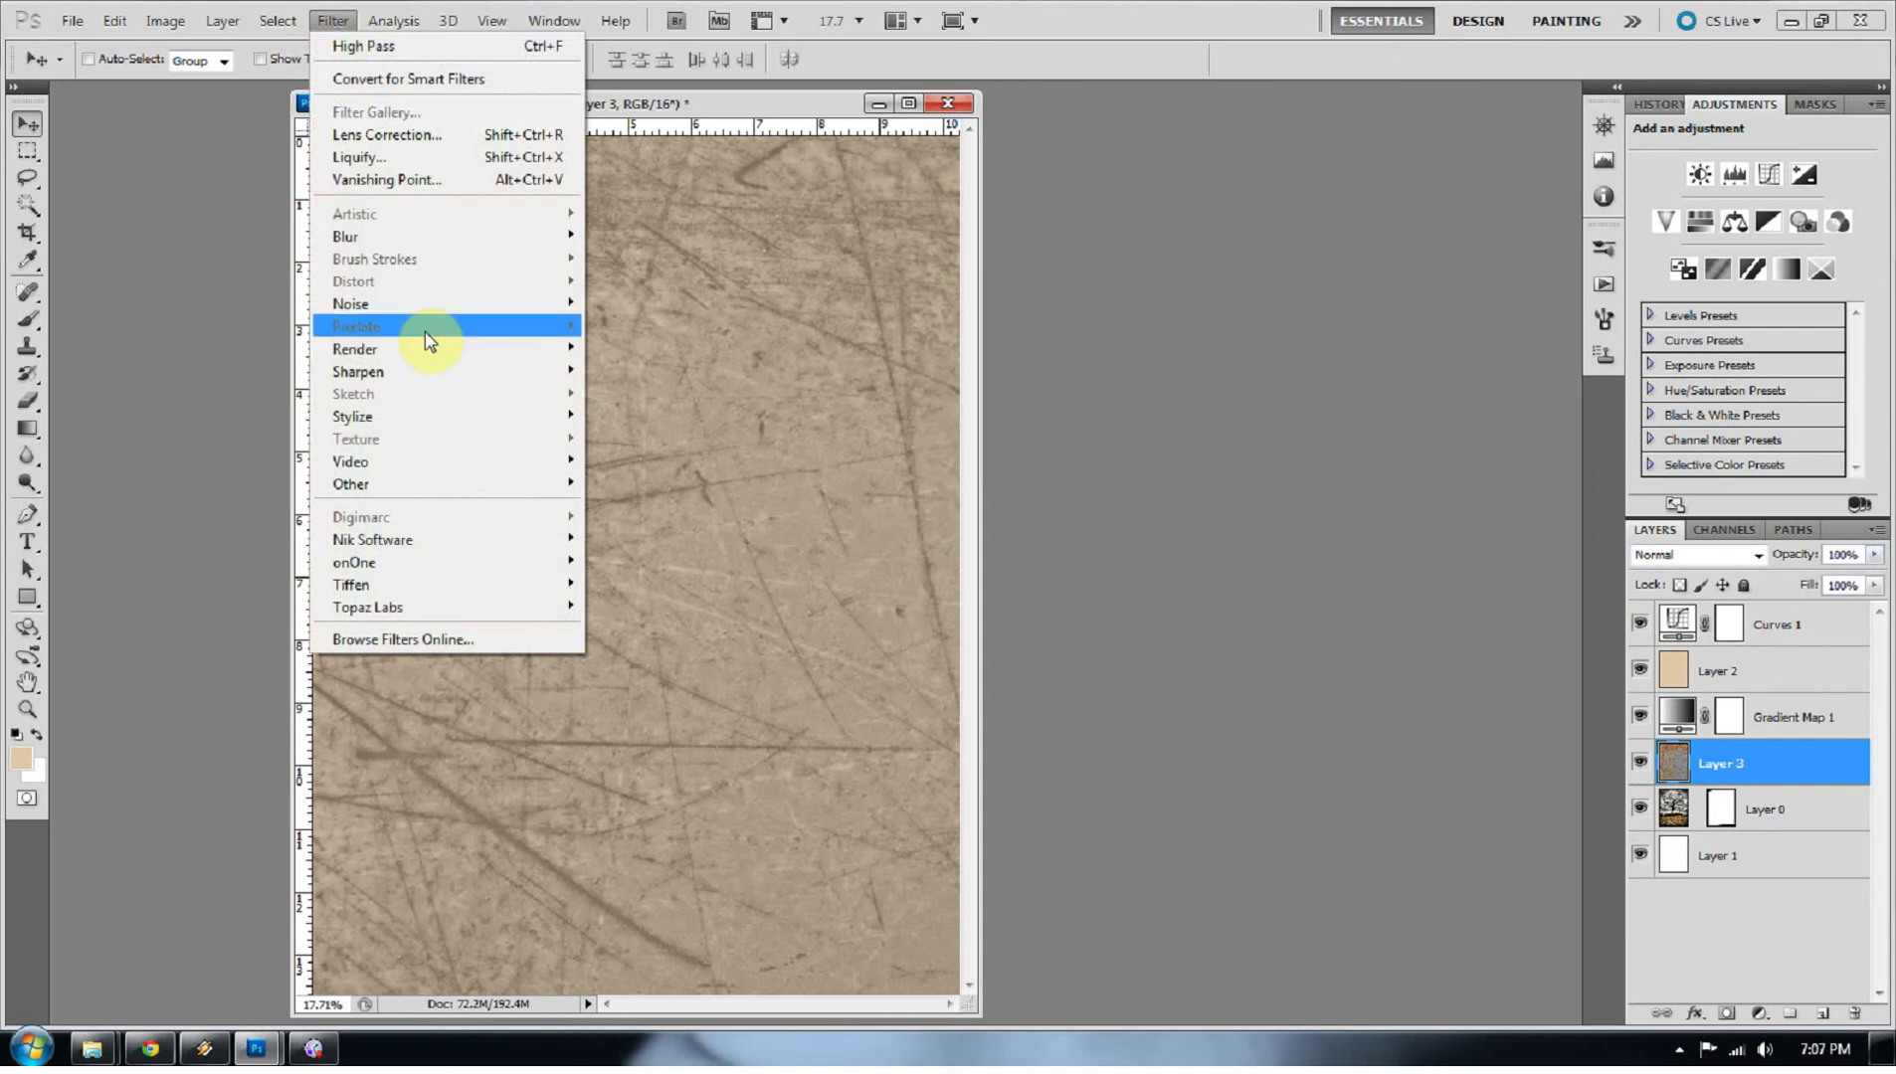
mouse_move(430, 483)
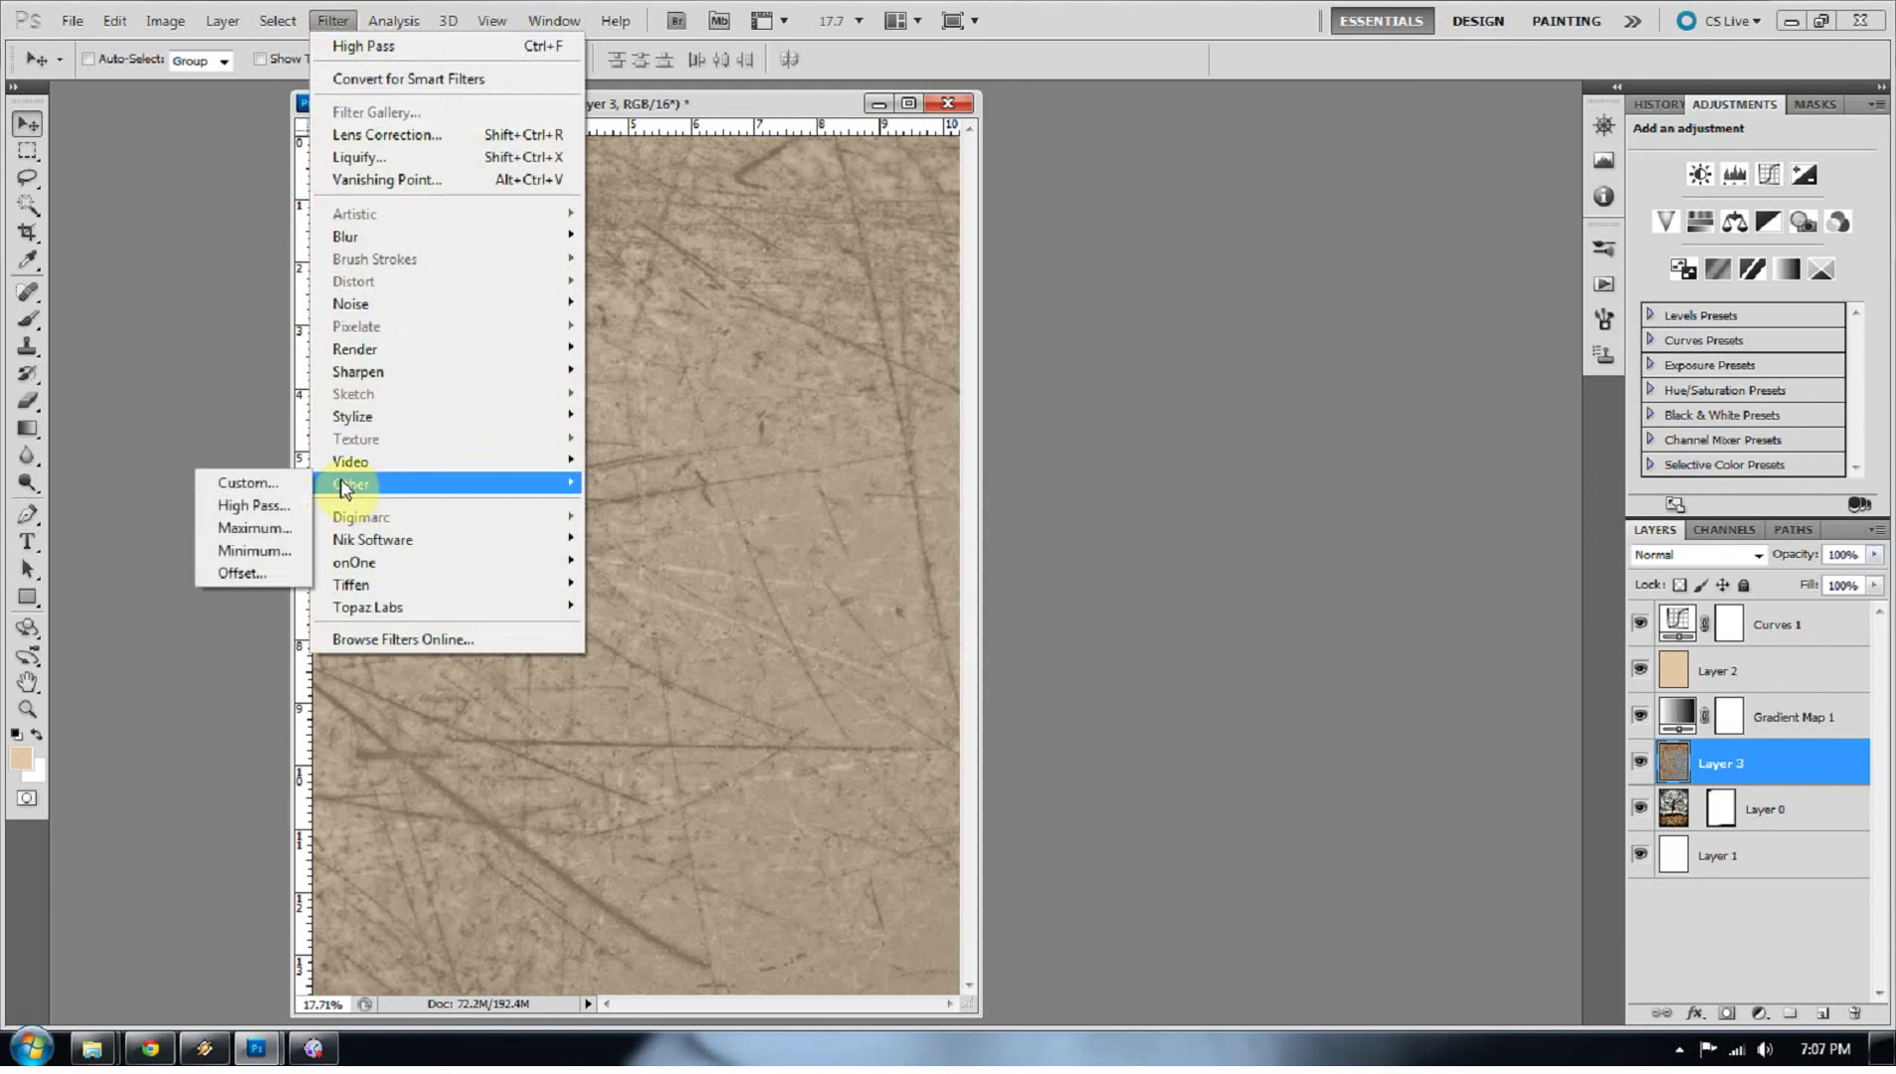
left_click(254, 505)
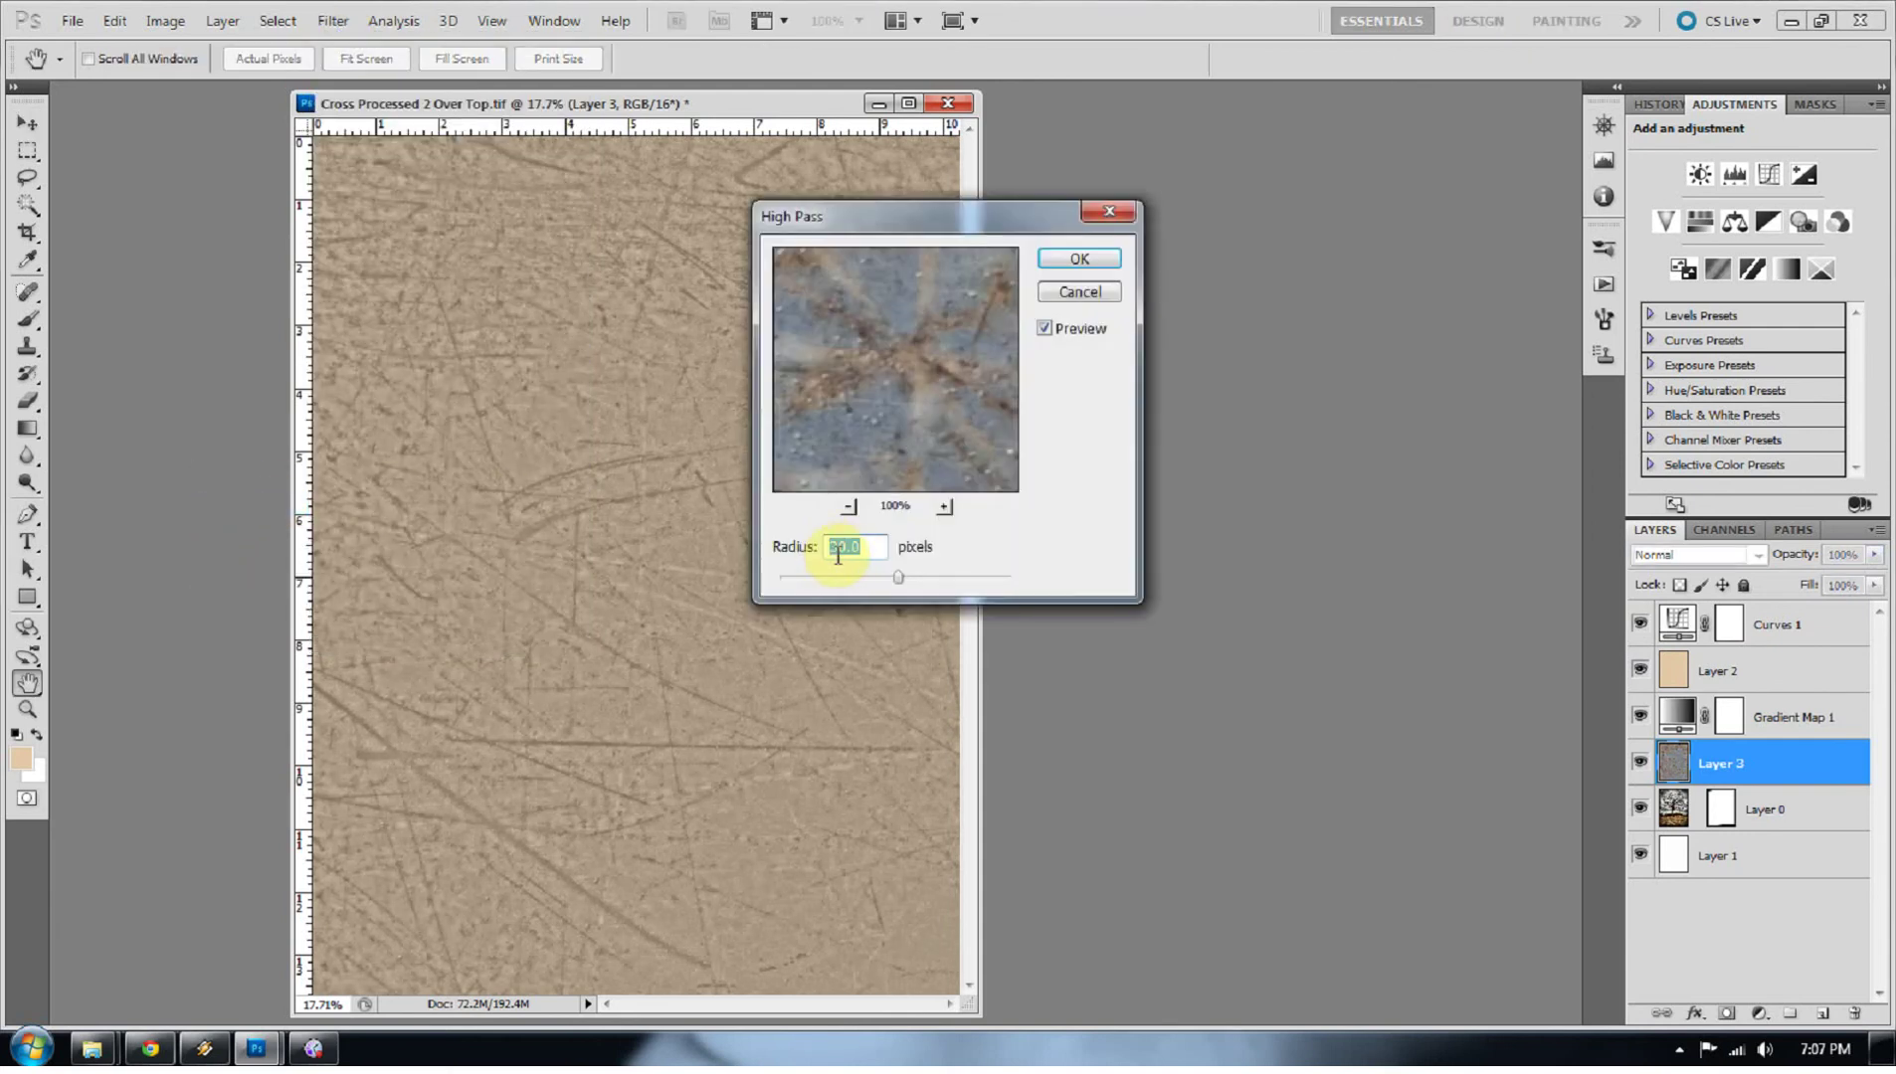
left_click_drag(901, 573, 896, 578)
left_click(1066, 261)
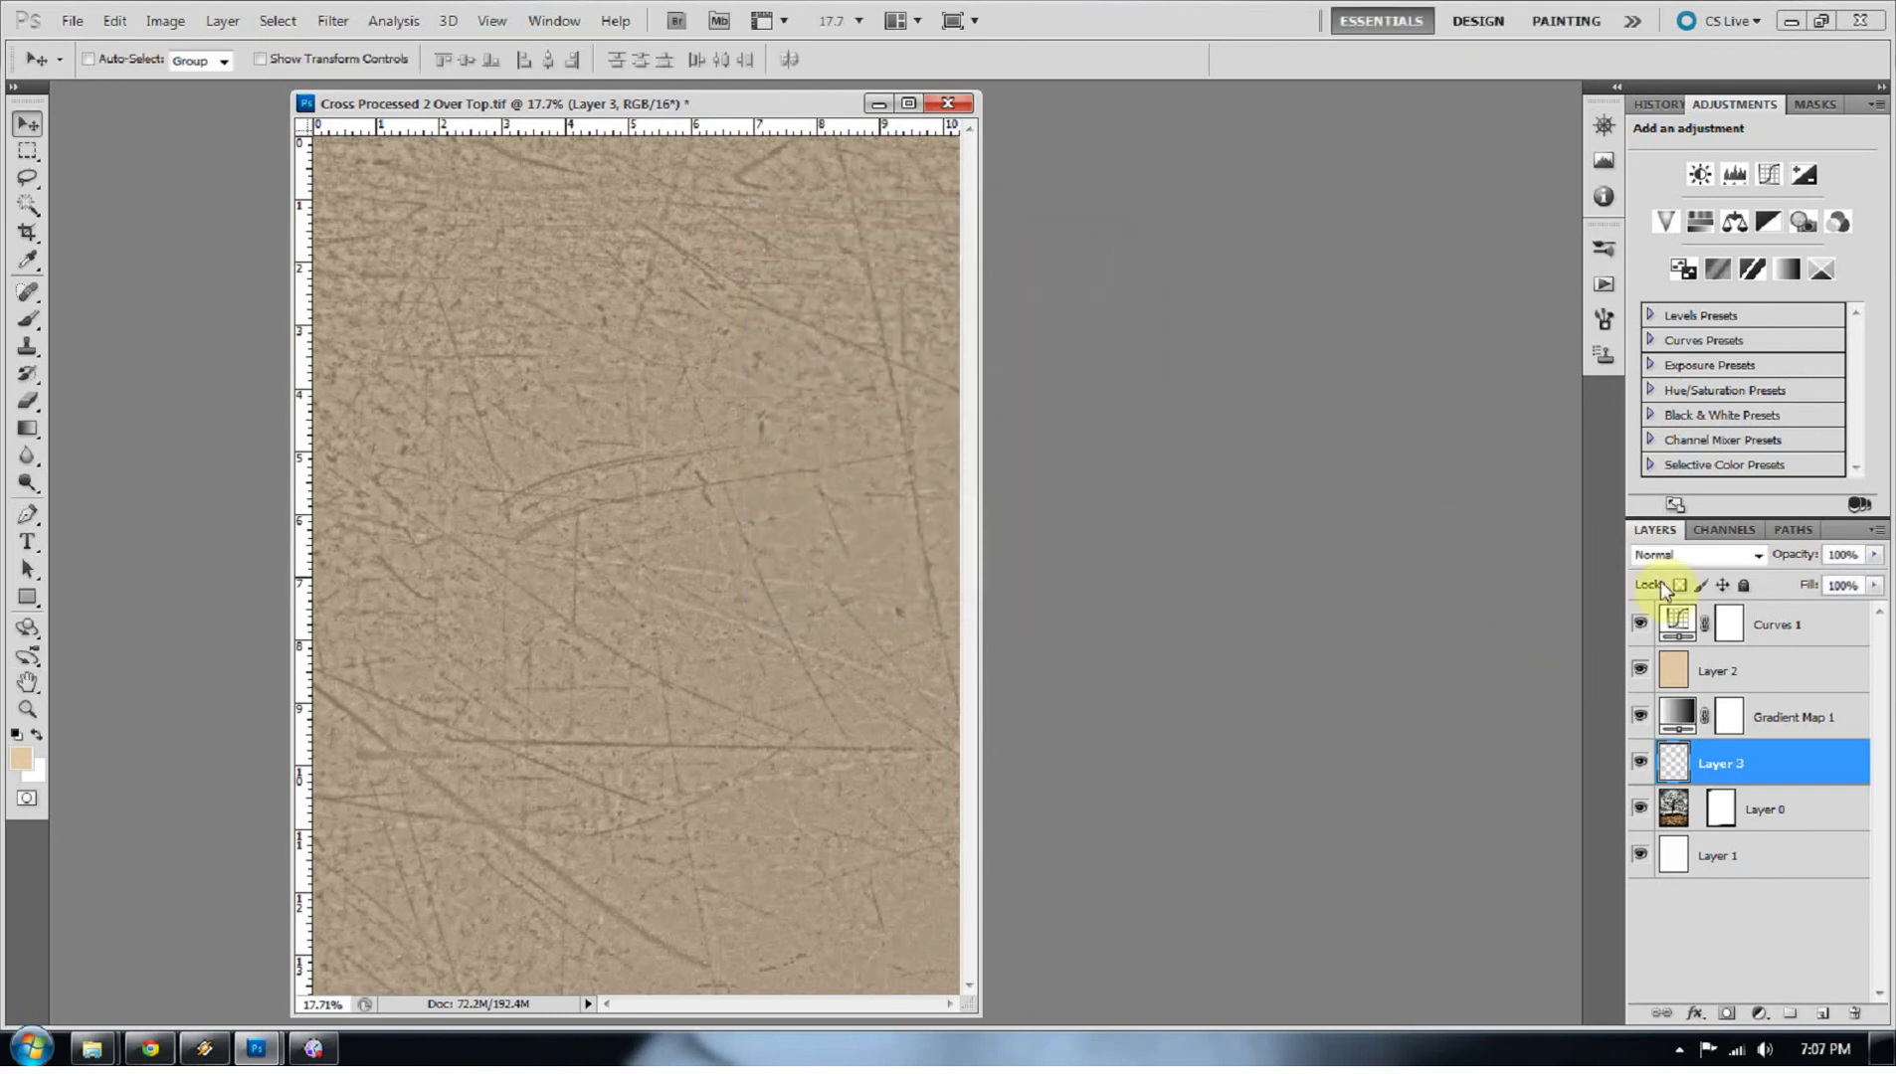
Step: Set the texture layer's blend mode to Hard Light and its opacity to 75%
left_click(1689, 564)
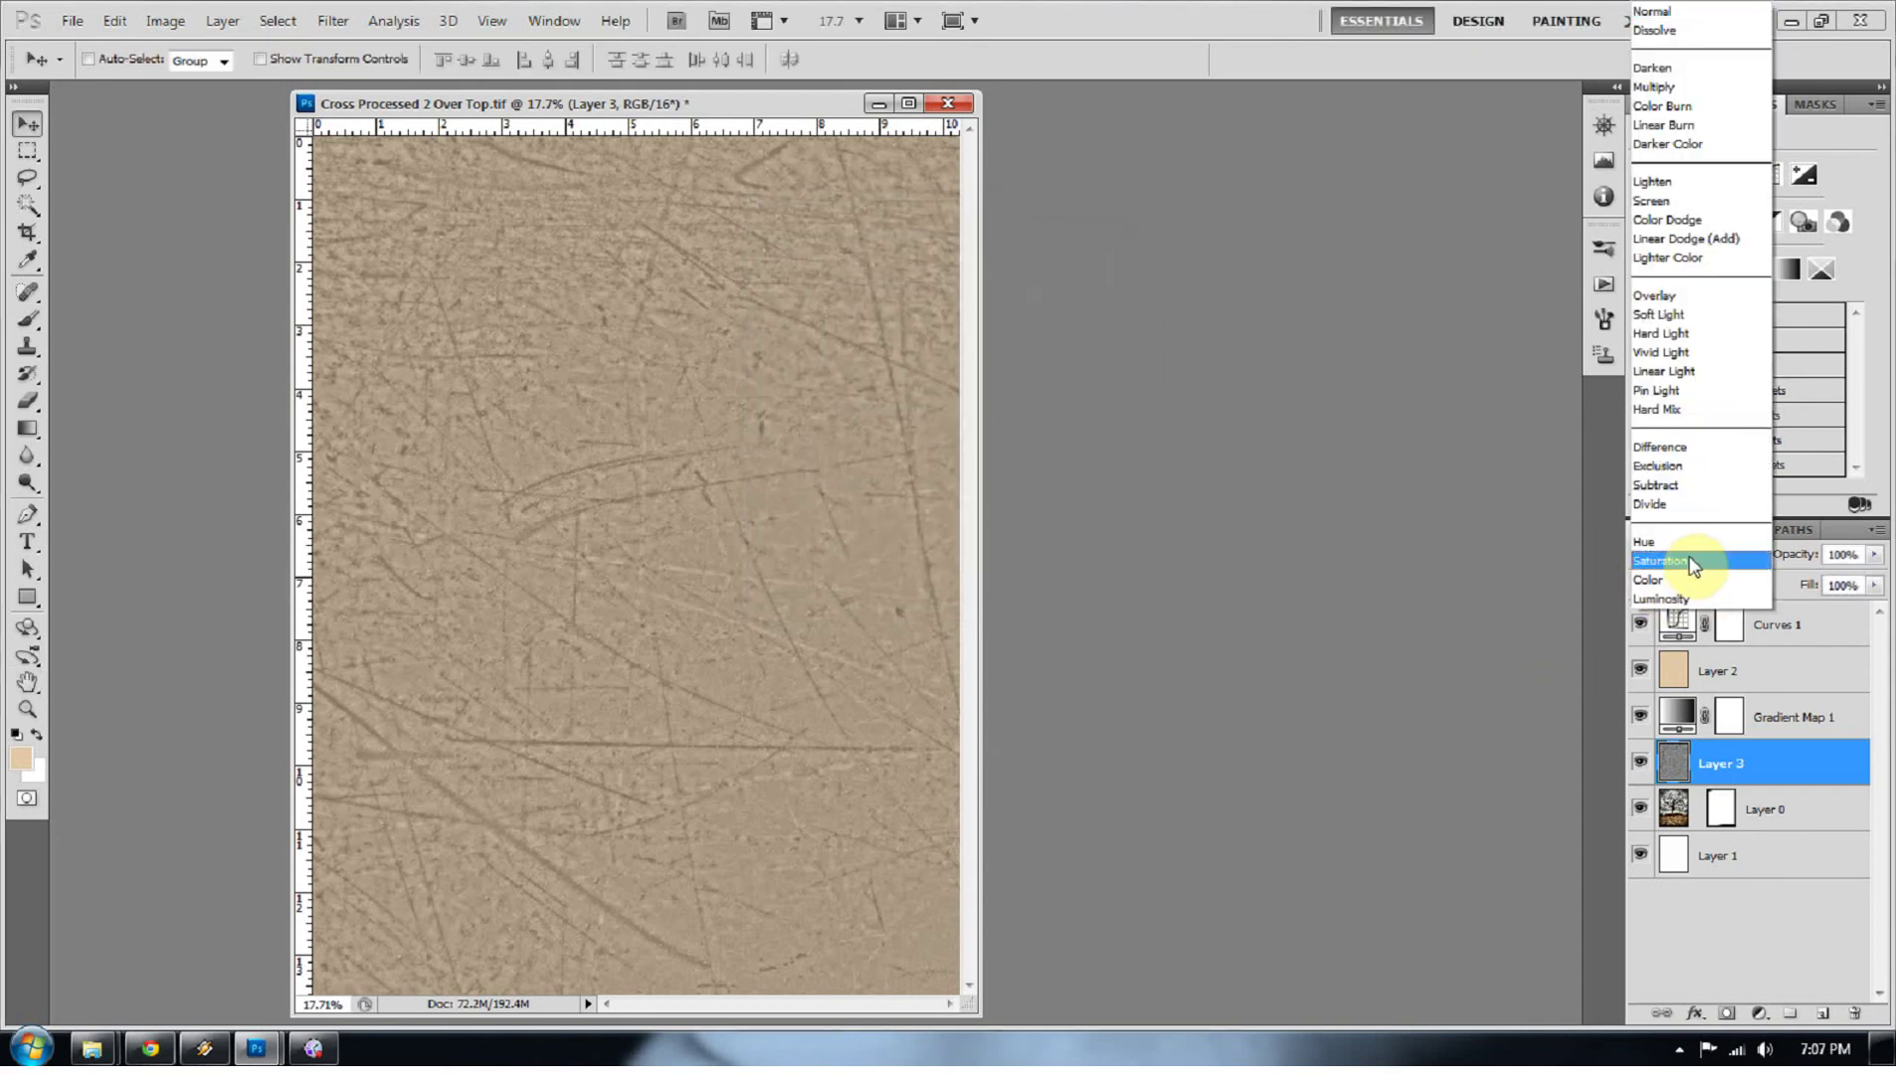
left_click(1684, 315)
key("Down")
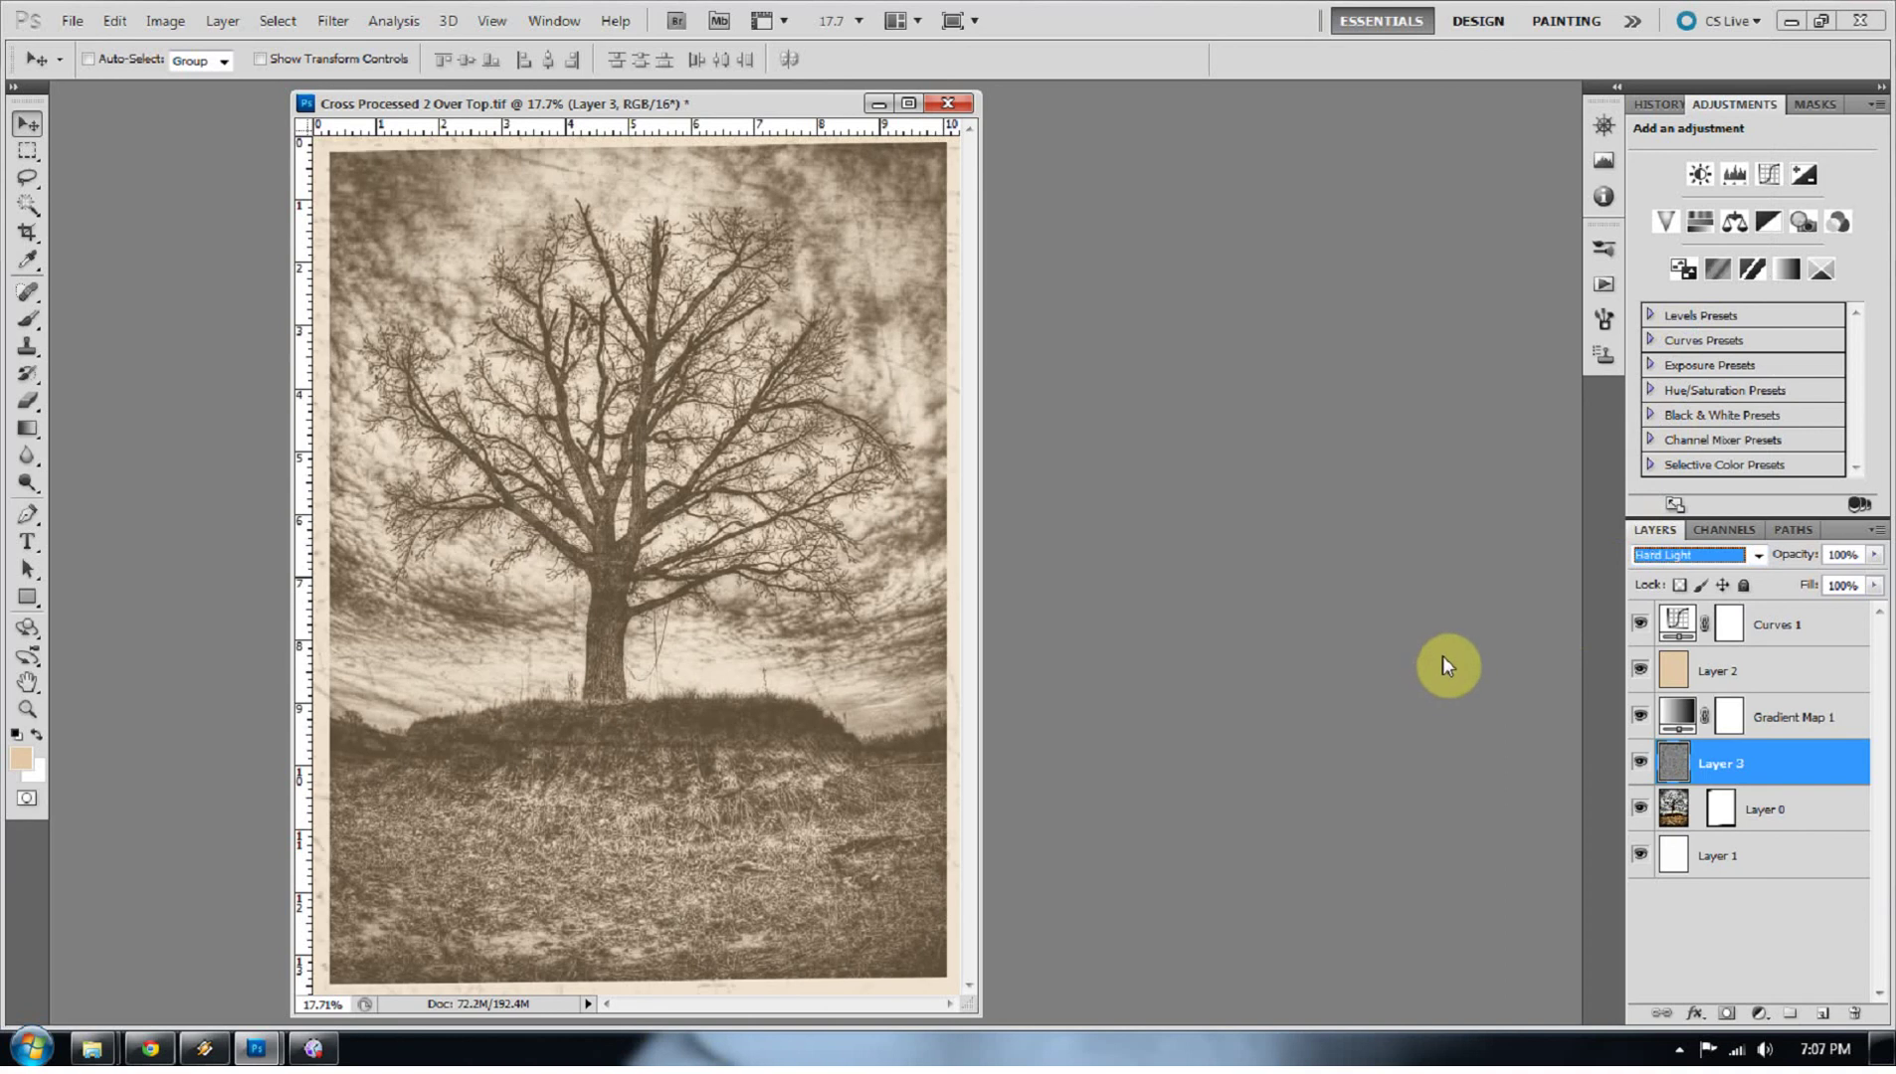
left_click(1874, 554)
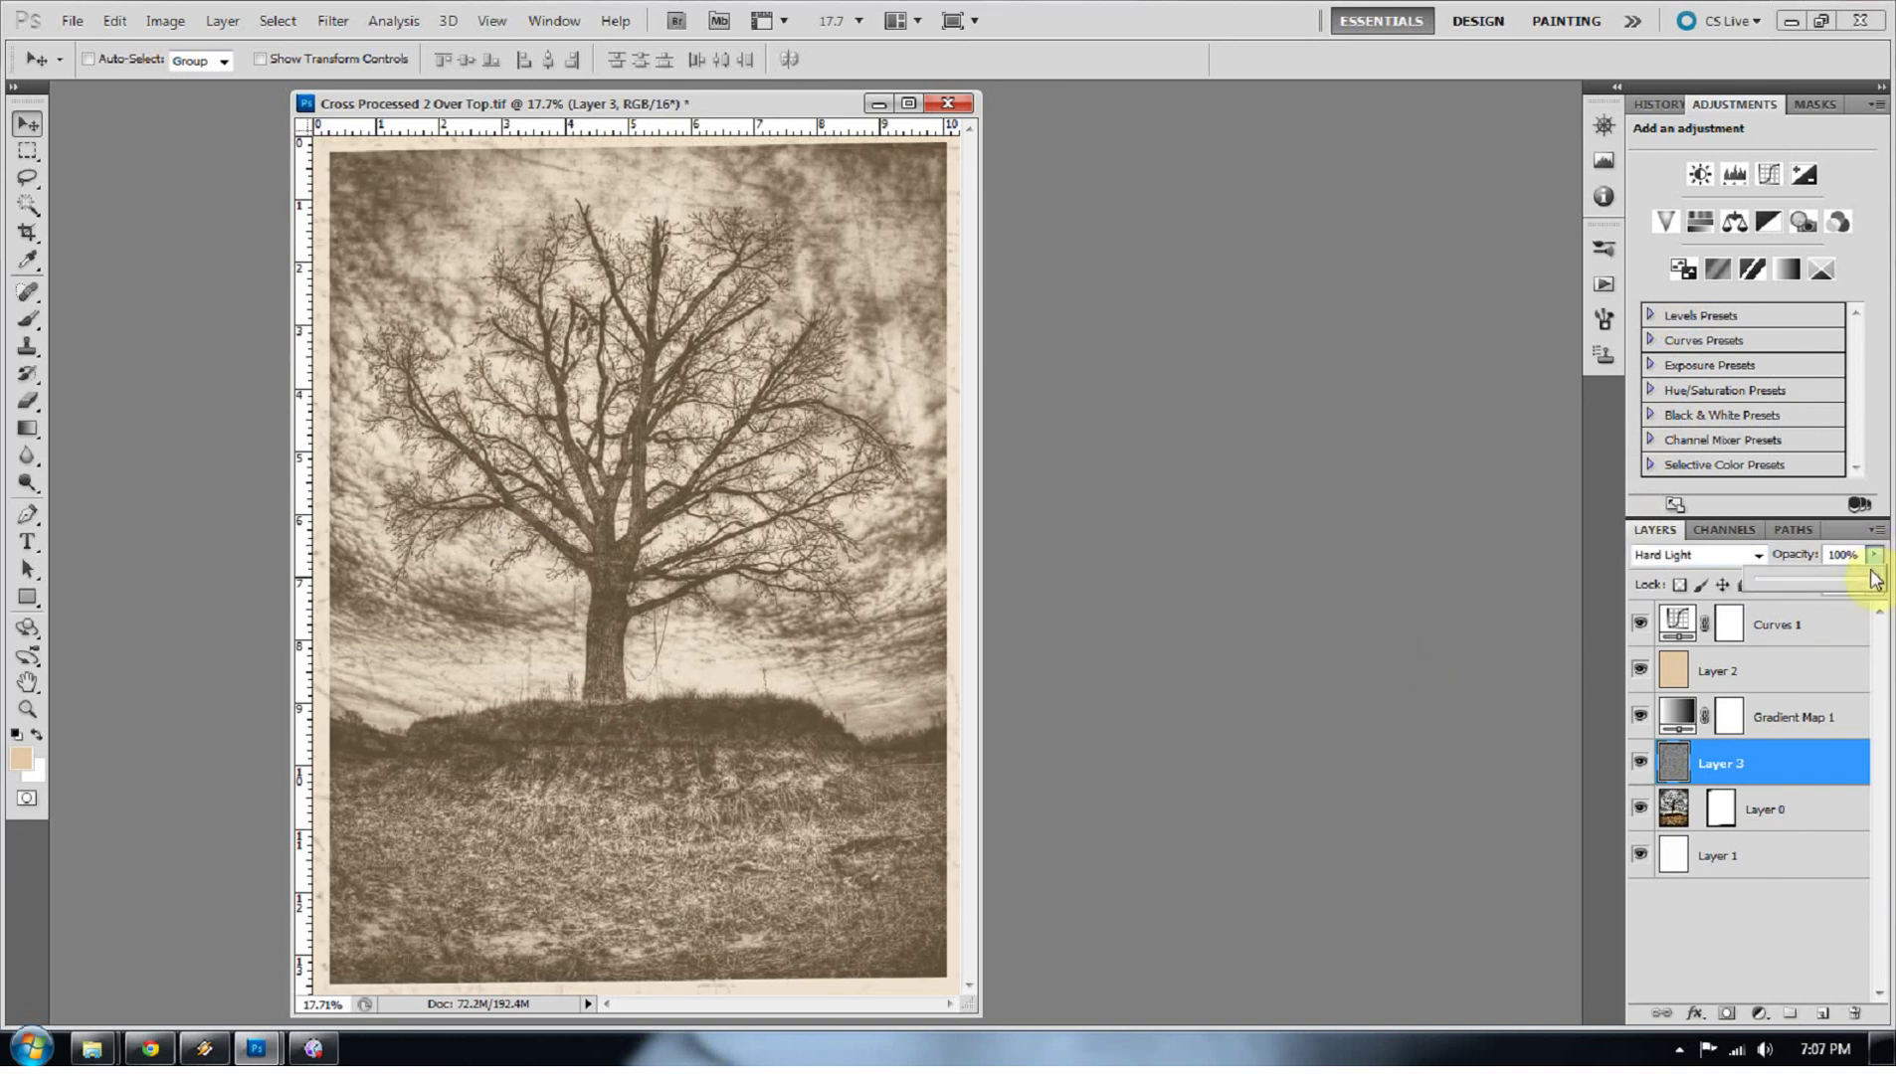
left_click_drag(1869, 580, 1847, 587)
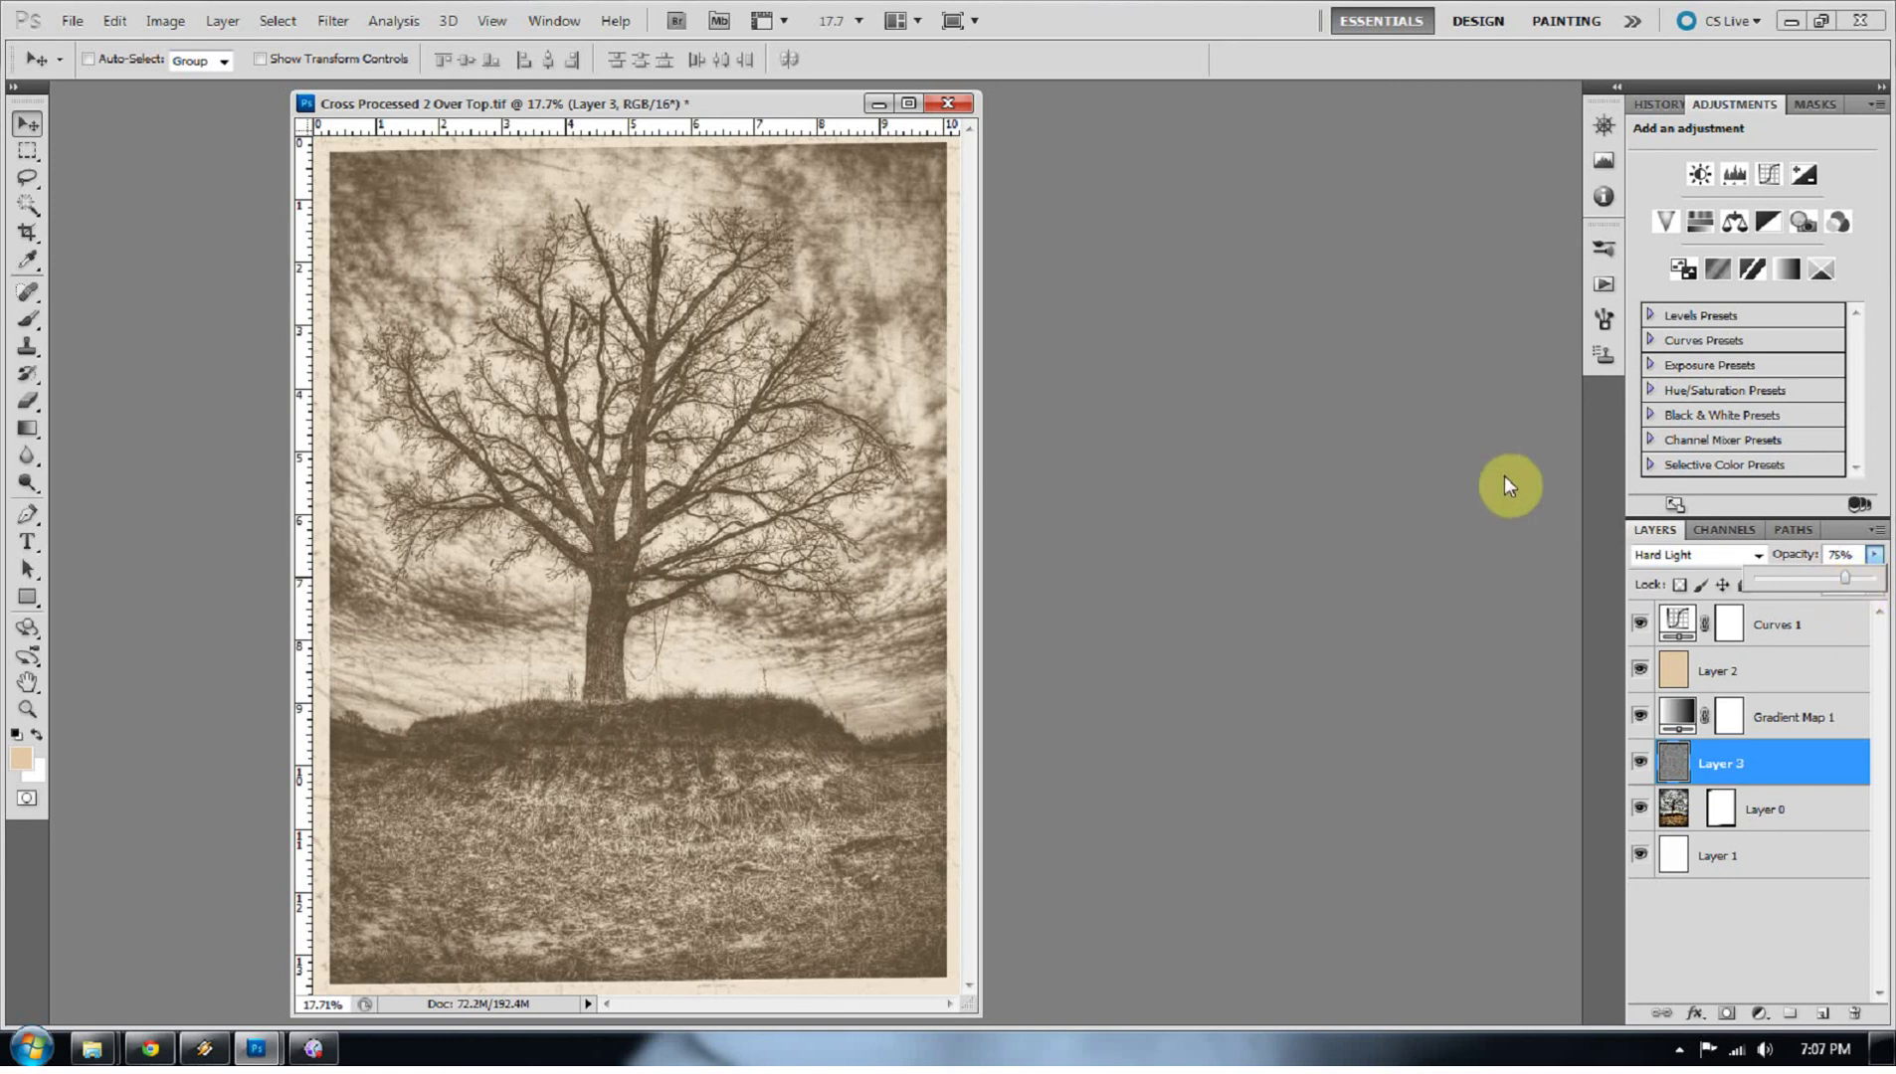